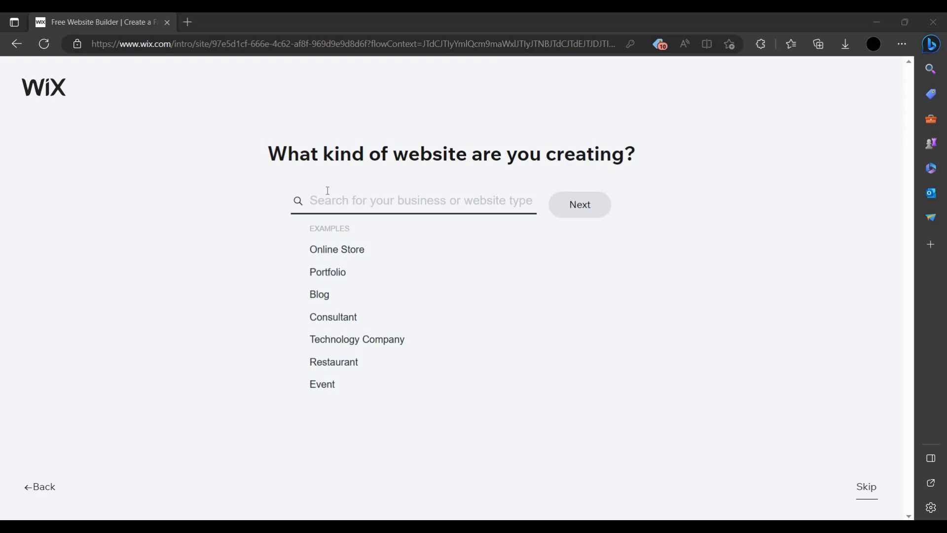
Choose Portfolio as the kind of website to create and continue.
click(407, 189)
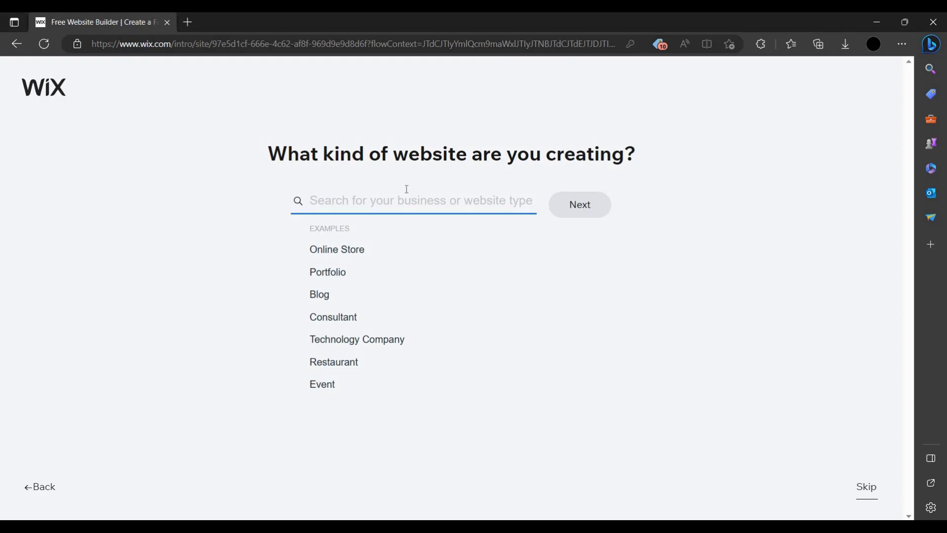
text(portf)
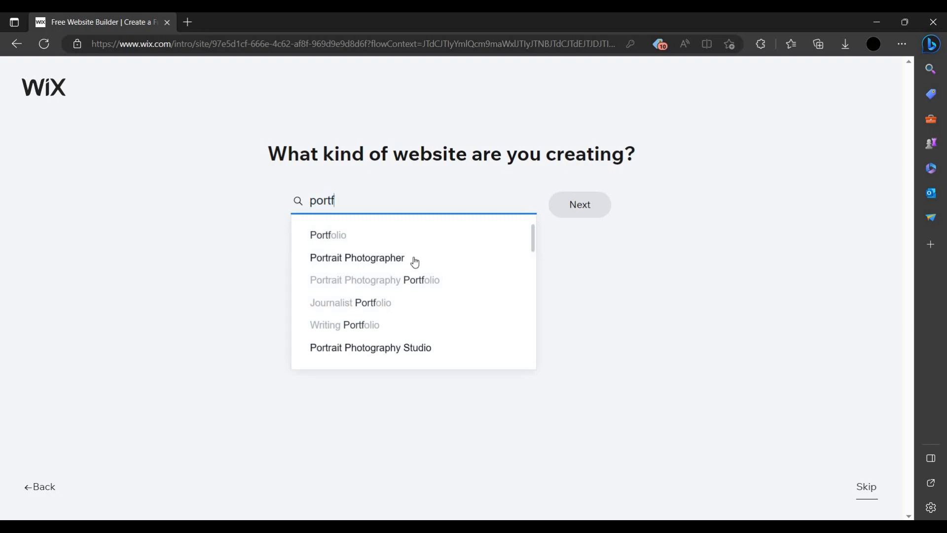
click(374, 234)
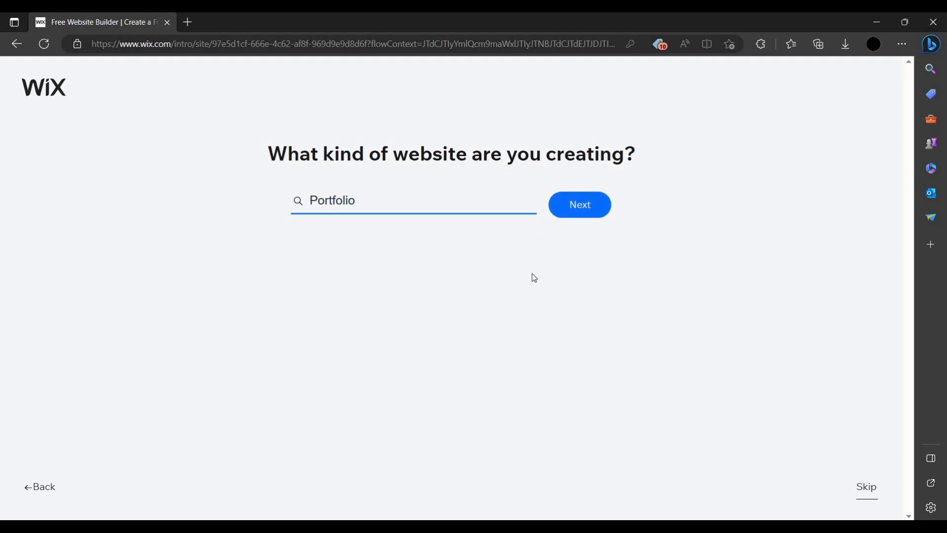
click(594, 204)
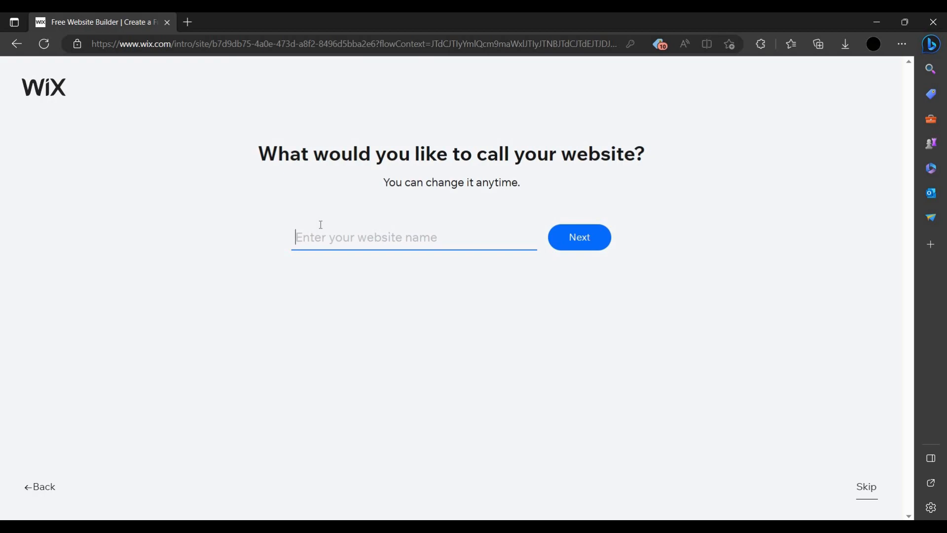
Name the website "allia" and continue to the feature selection.
text(al)
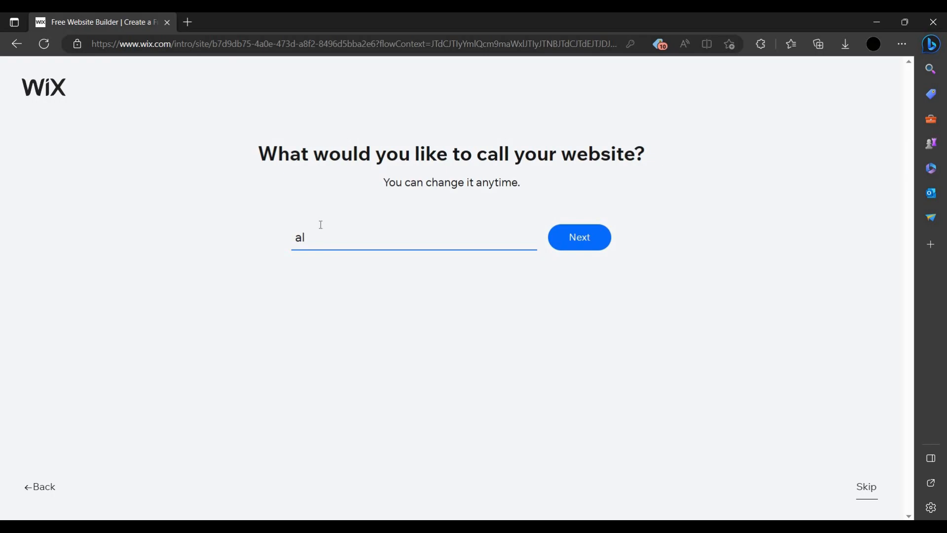
text(lia)
click(590, 245)
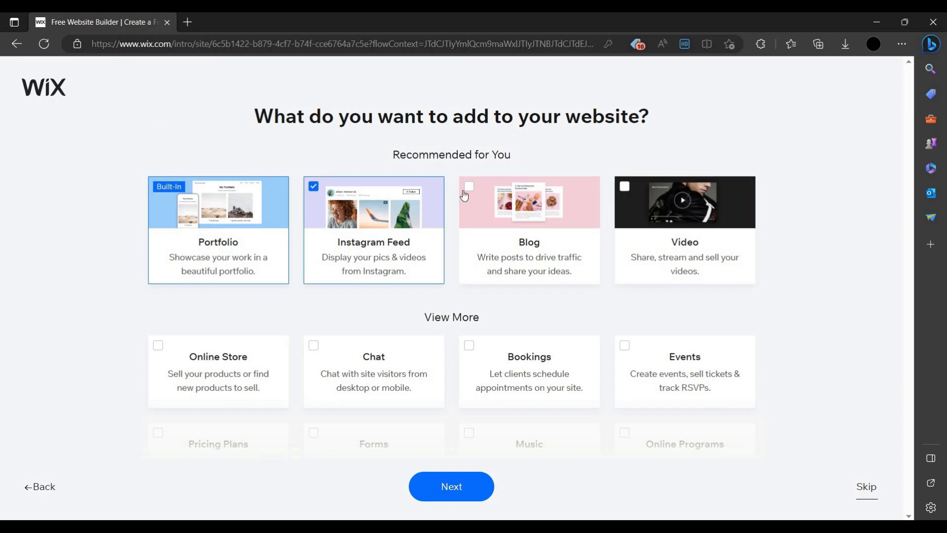
Add the Video feature to the website from the recommended options.
scroll(592, 291, down, 1)
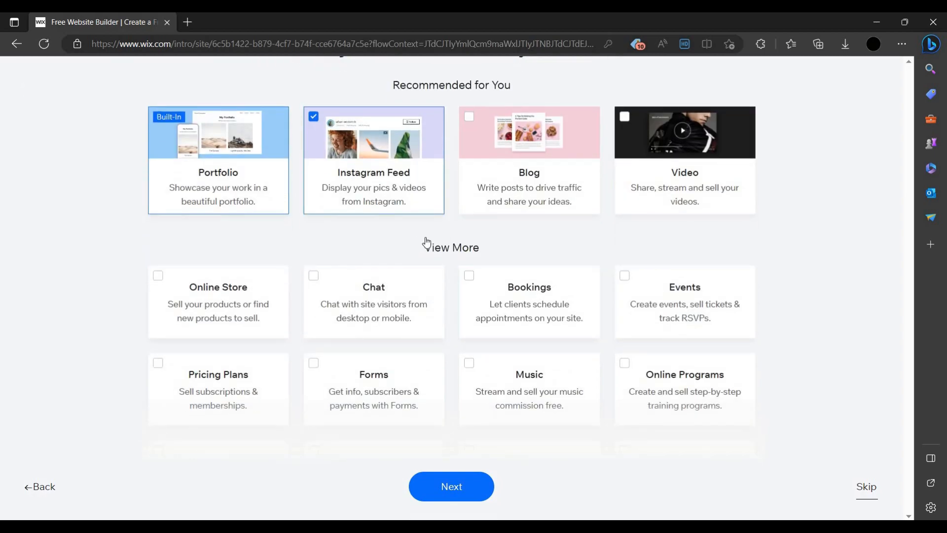
scroll(424, 238, up, 1)
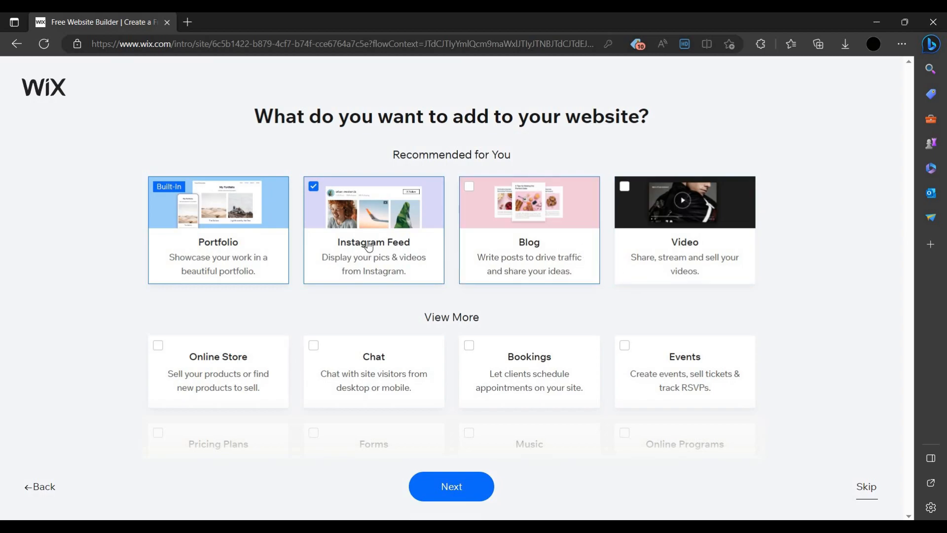
scroll(797, 310, down, 2)
scroll(570, 253, up, 2)
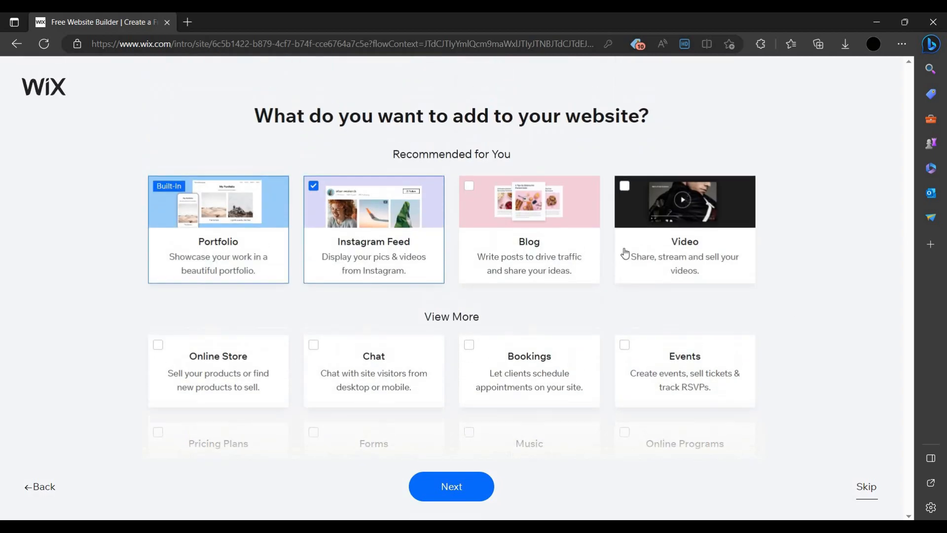
click(630, 209)
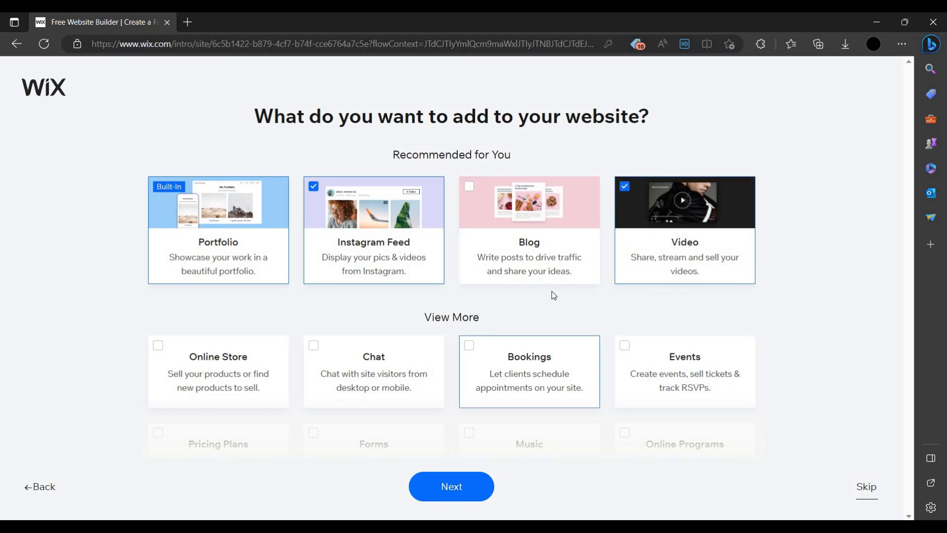
Examine the recommended and additional features that can be added to the website.
scroll(693, 300, down, 4)
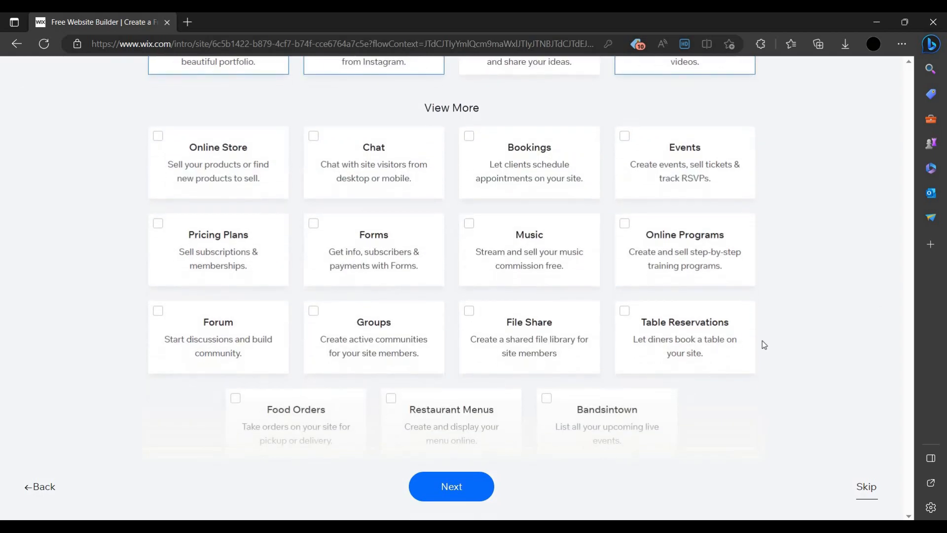
scroll(809, 338, down, 1)
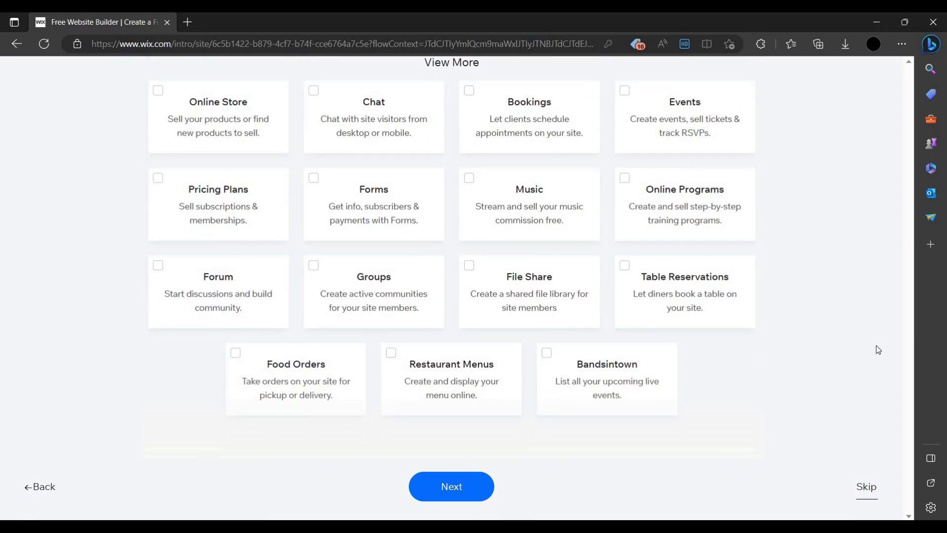
scroll(666, 239, up, 1)
scroll(592, 257, up, 1)
scroll(425, 247, up, 3)
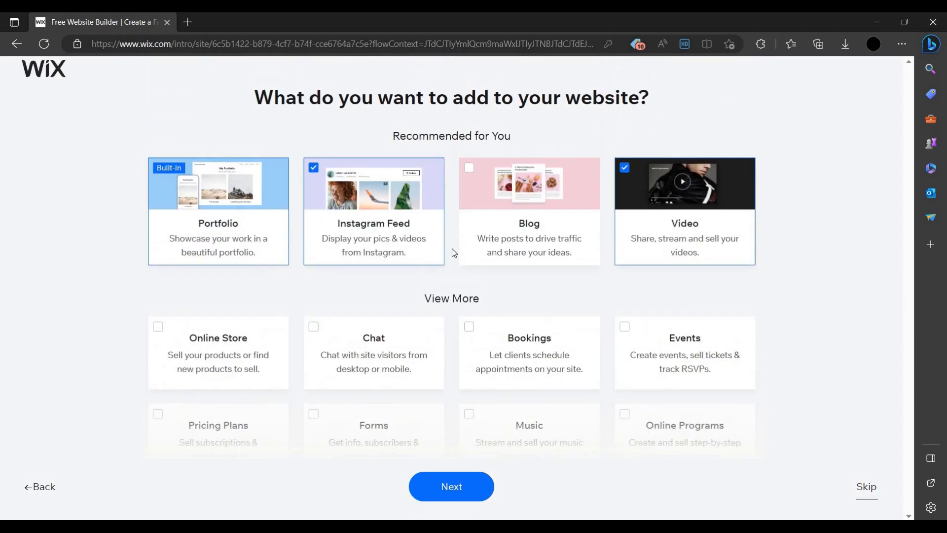
scroll(780, 256, down, 5)
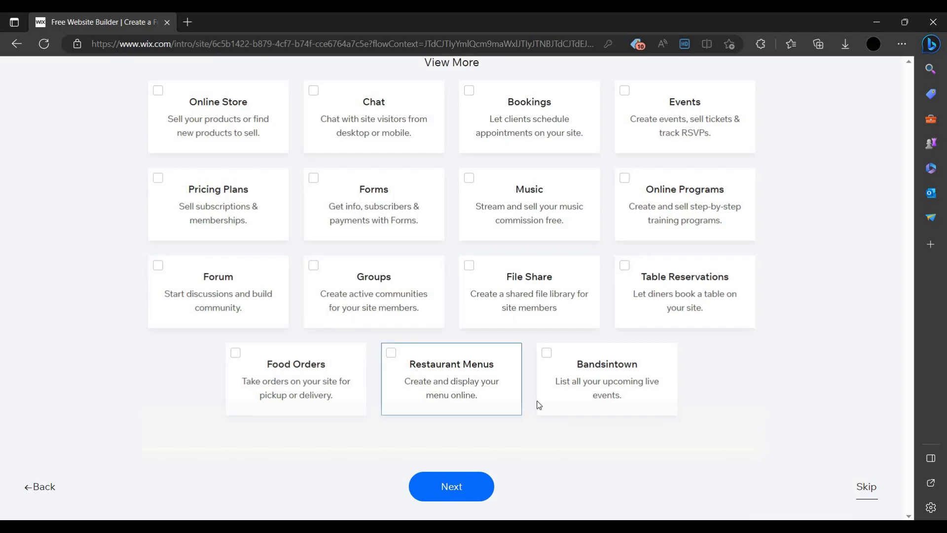
scroll(471, 323, up, 5)
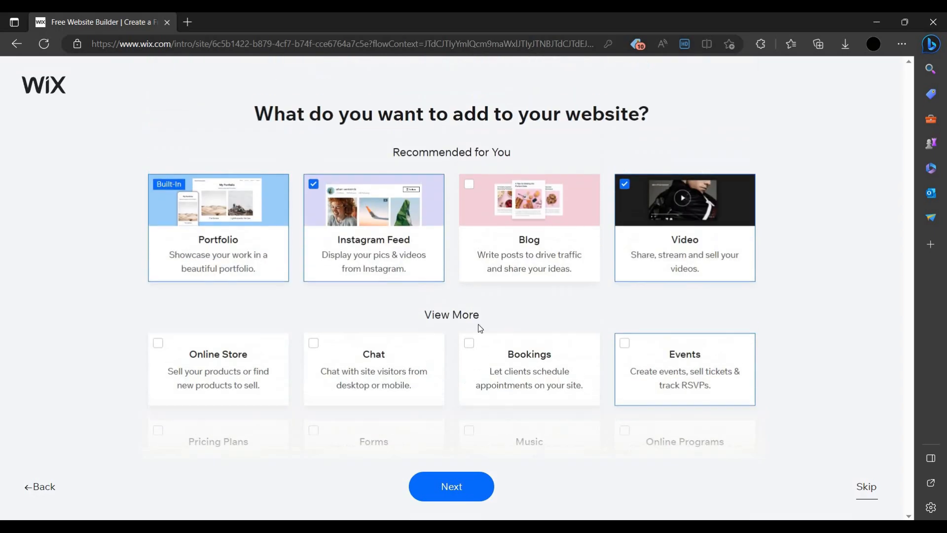
scroll(491, 313, down, 4)
scroll(641, 266, up, 4)
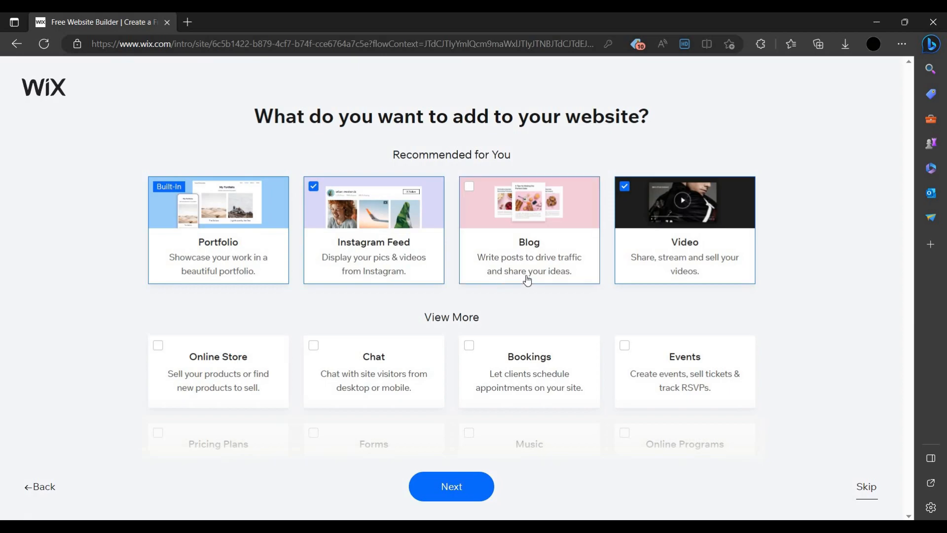
scroll(543, 267, down, 4)
scroll(546, 272, up, 4)
Add the Groups and Chat features to the website.
click(560, 270)
scroll(307, 276, down, 3)
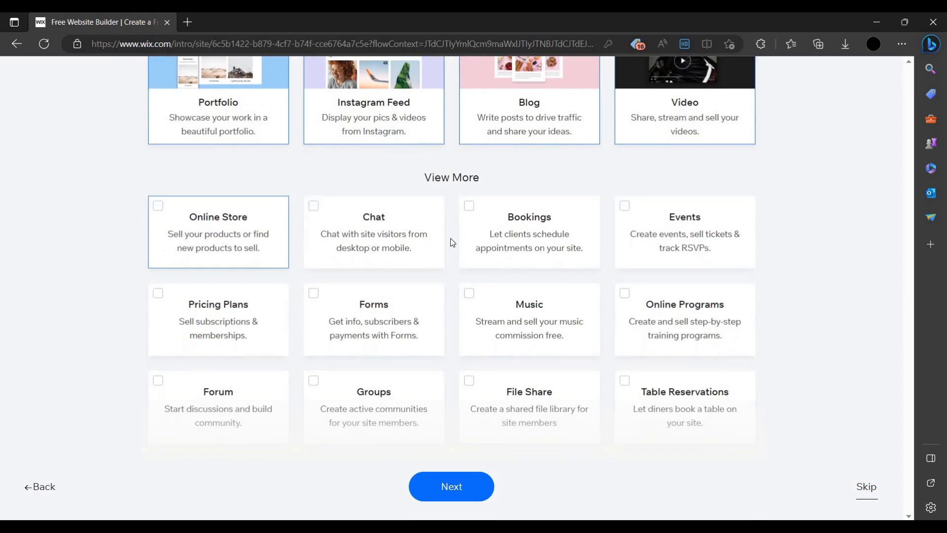
scroll(406, 271, down, 2)
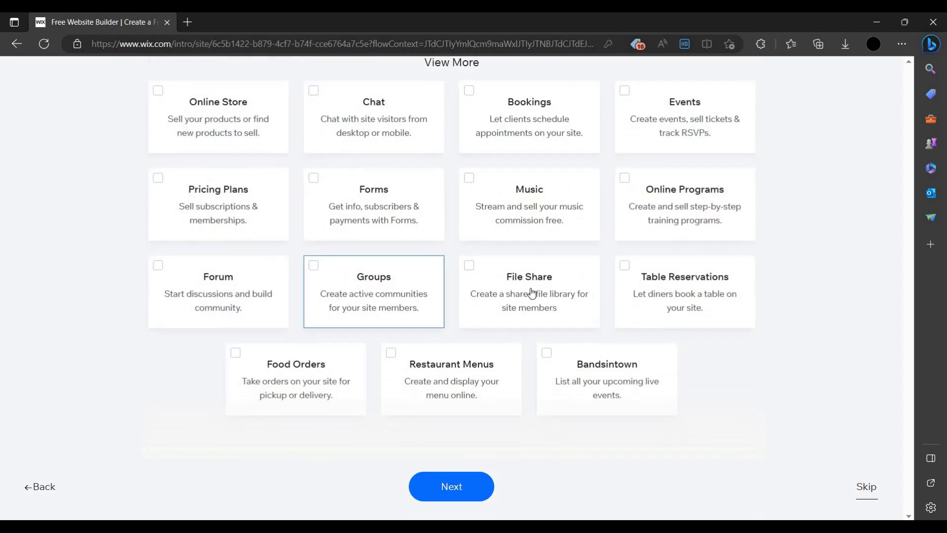
click(395, 306)
click(379, 131)
scroll(489, 202, up, 4)
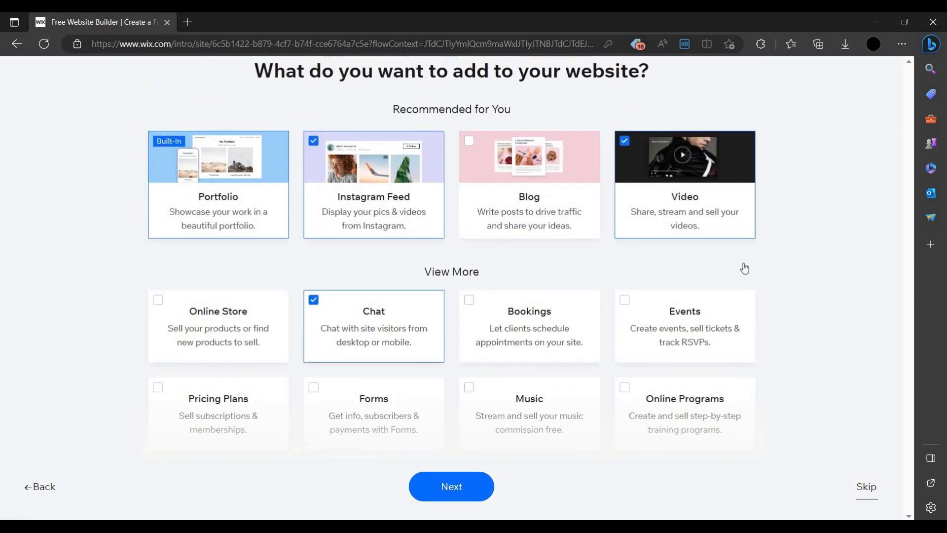
Review and accept the selected website features, and go on to the site's dashboard.
scroll(744, 268, down, 4)
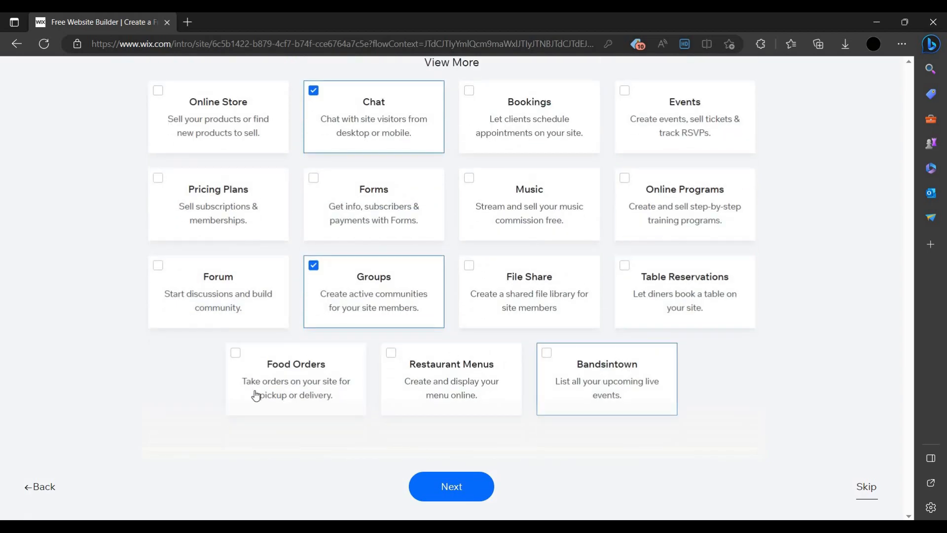
scroll(201, 327, up, 1)
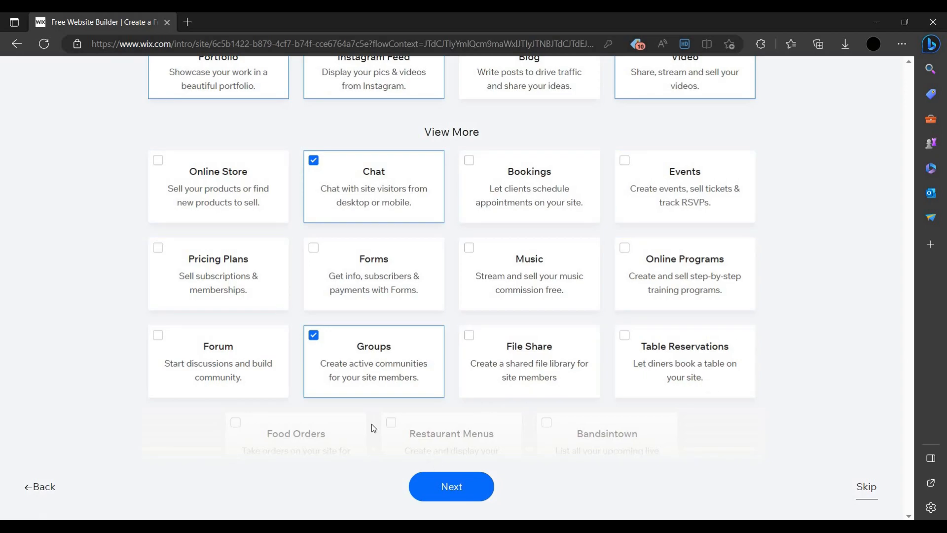
scroll(217, 234, up, 3)
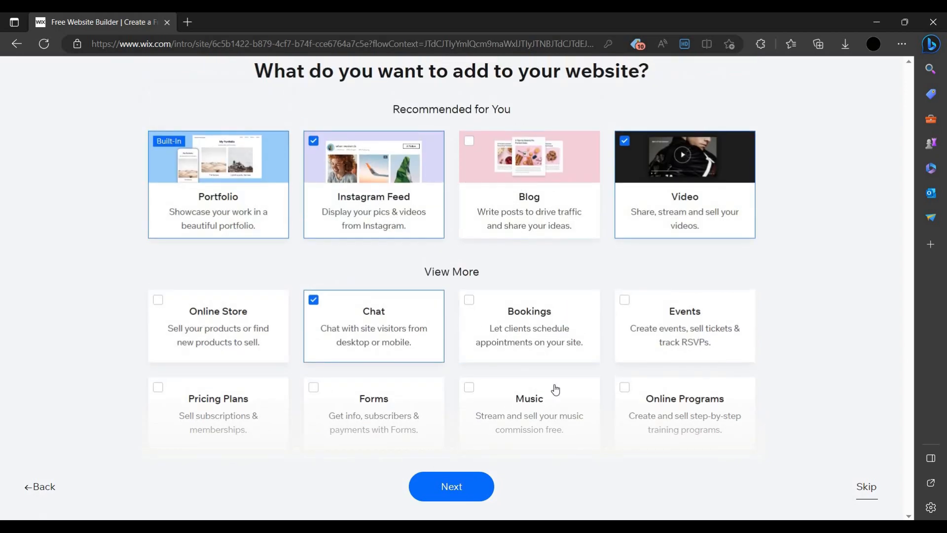
scroll(308, 317, down, 3)
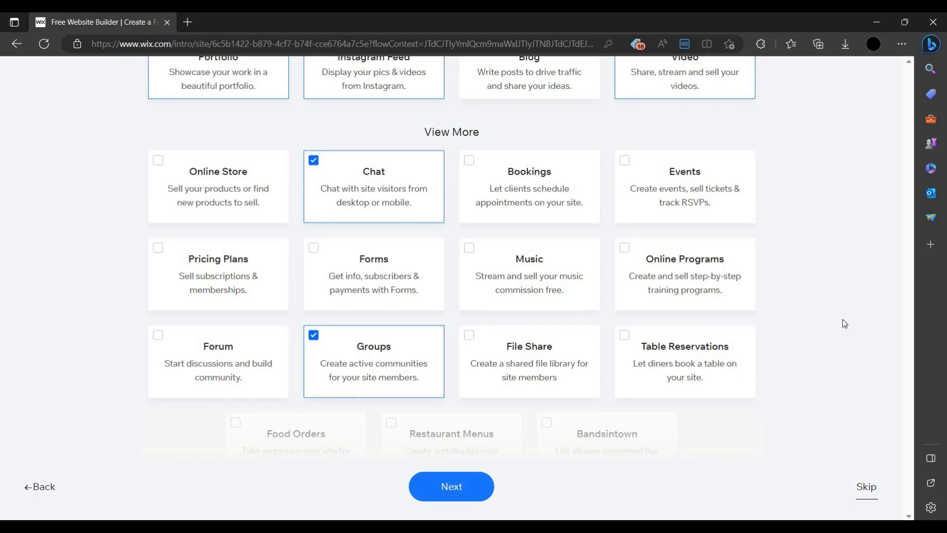
click(450, 488)
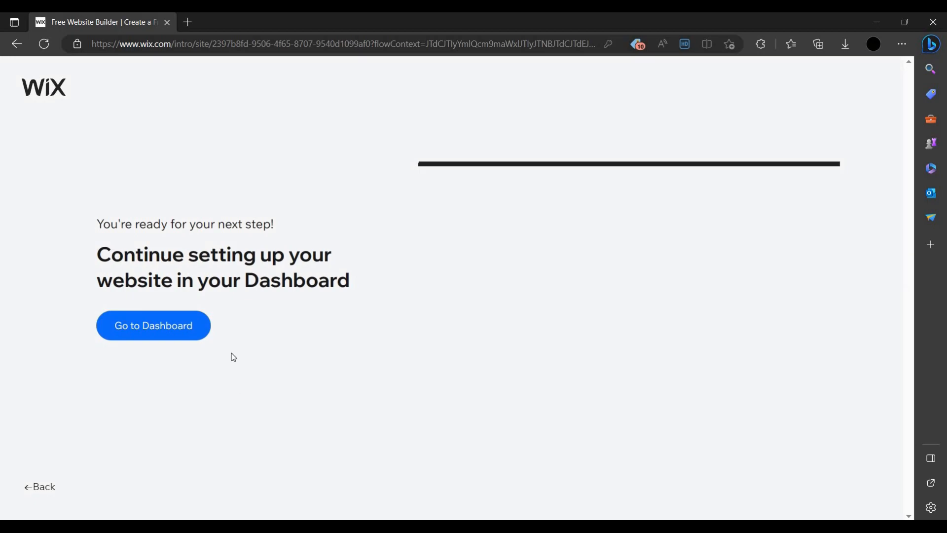
click(176, 332)
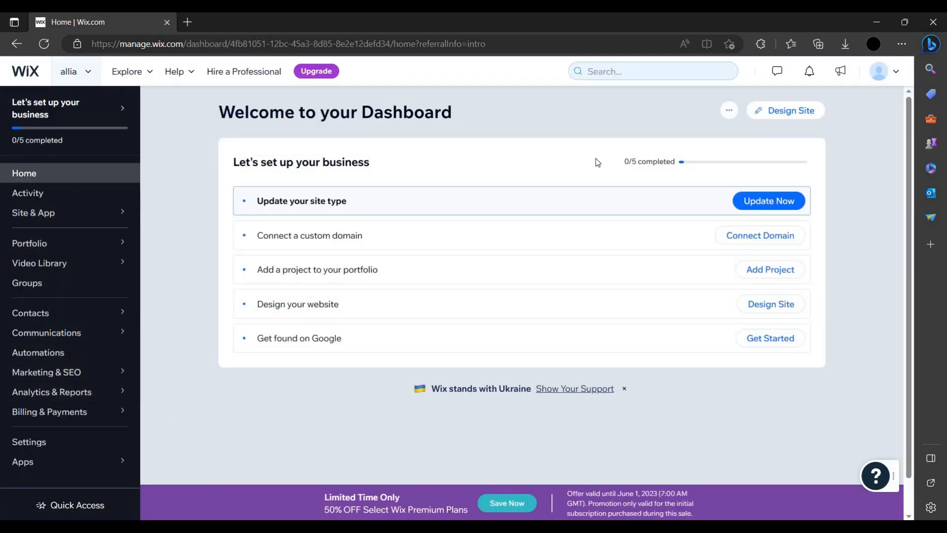
Open the portfolio's Projects page, dismiss the sale offer and start adding a portfolio project.
click(100, 245)
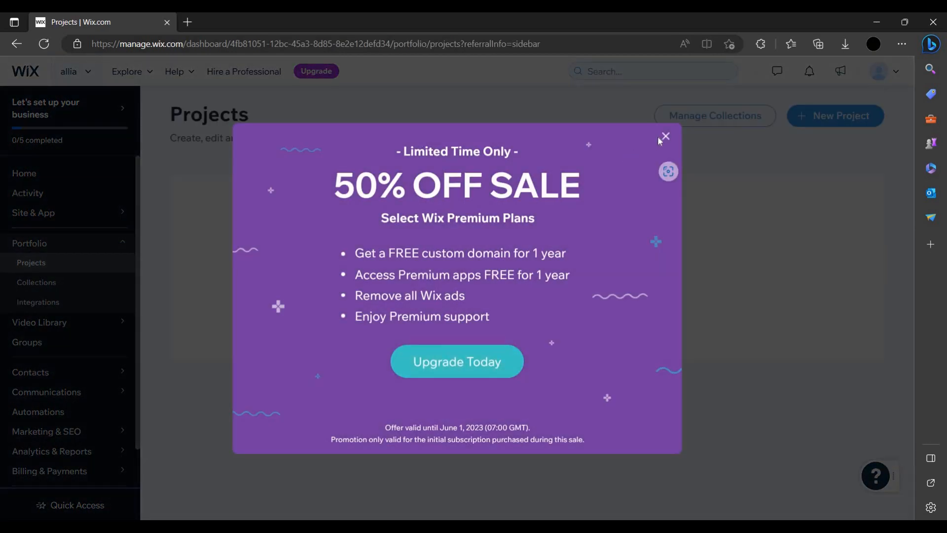
click(665, 137)
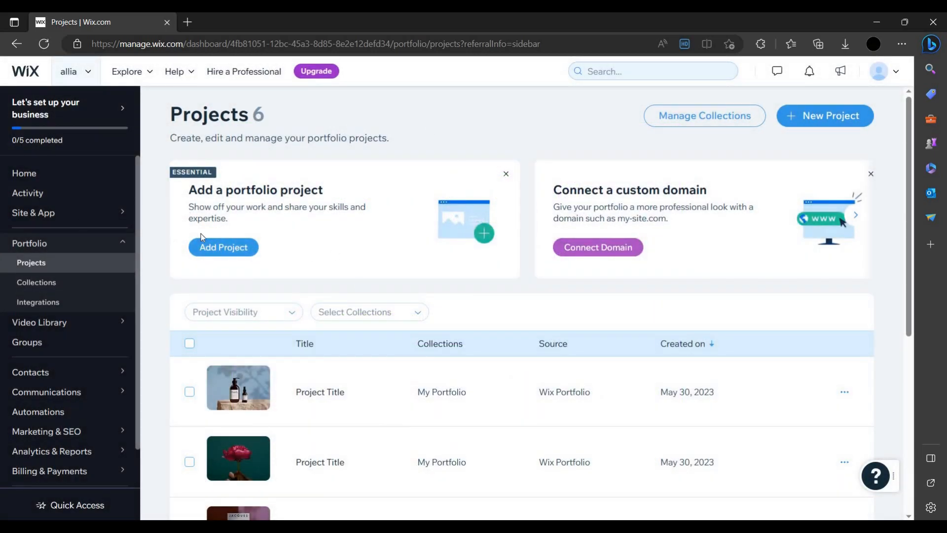
click(239, 256)
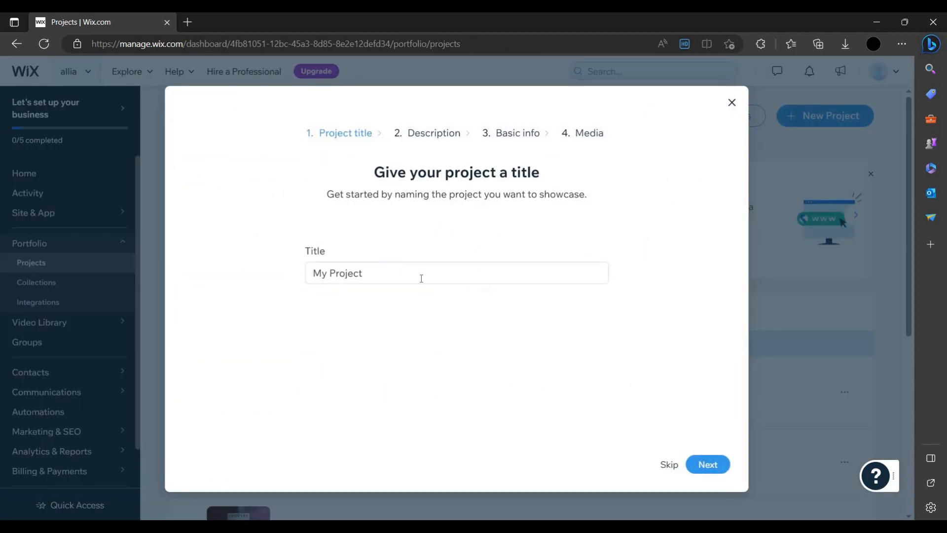
Title the new portfolio project "sample" and continue to its description.
click(420, 279)
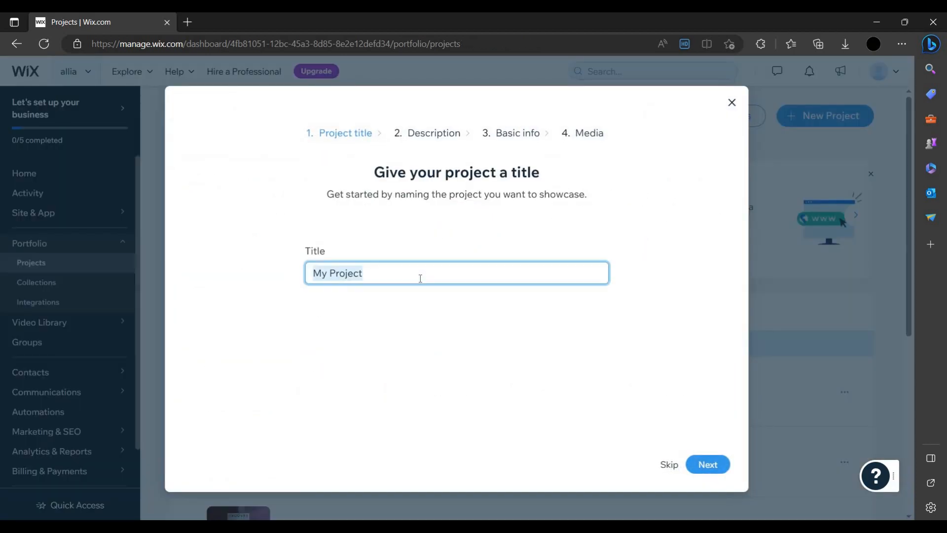
key(BackSpace)
text(s)
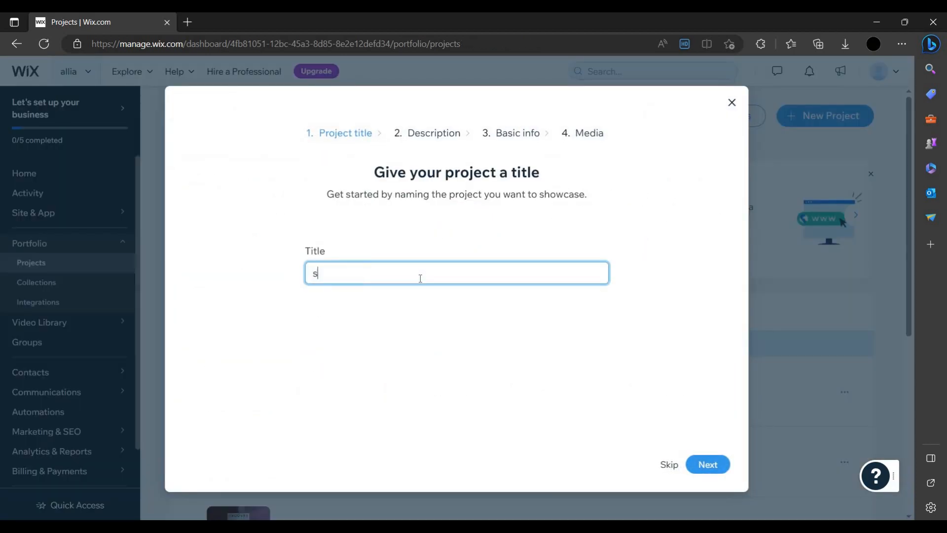
text(ample)
click(718, 466)
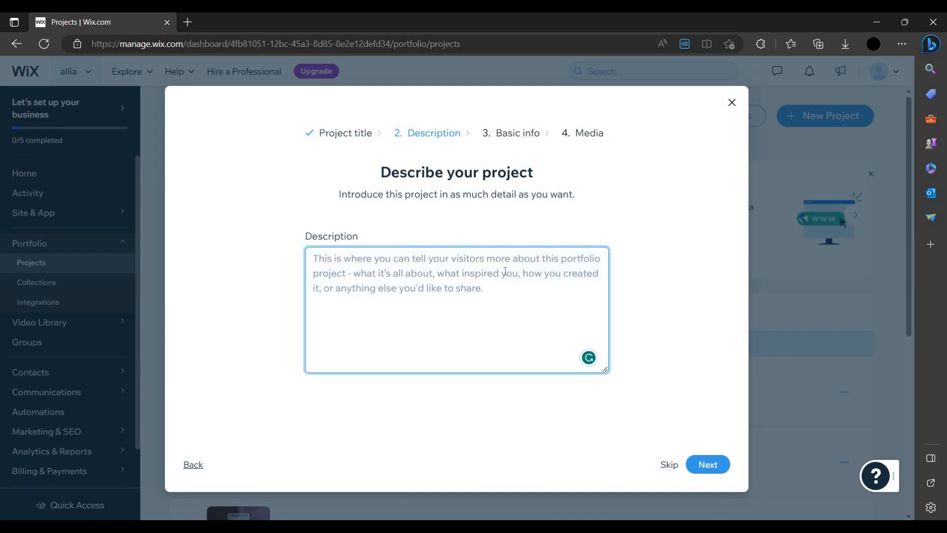
text(im)
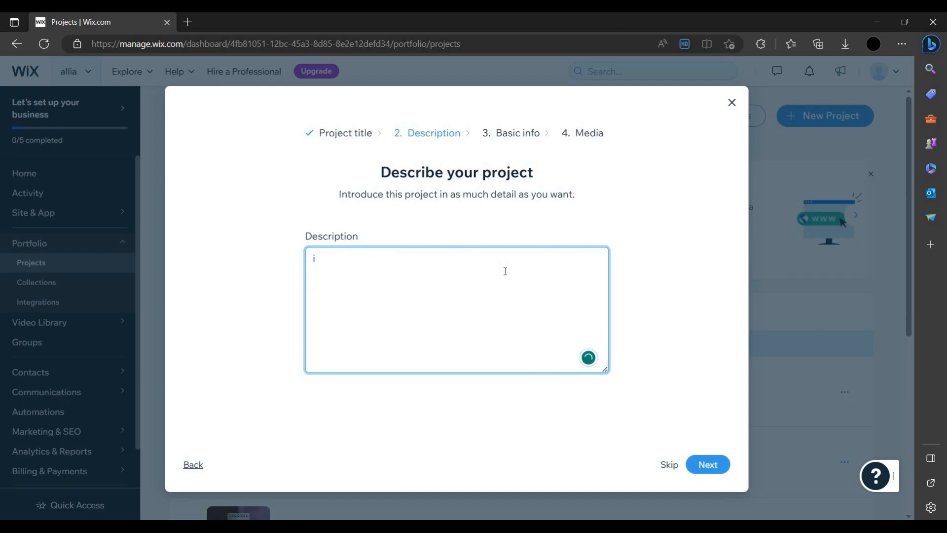
key(BackSpace)
text(plaese)
key(BackSpace)
key(BackSpace)
key(BackSpace)
key(BackSpace)
key(BackSpace)
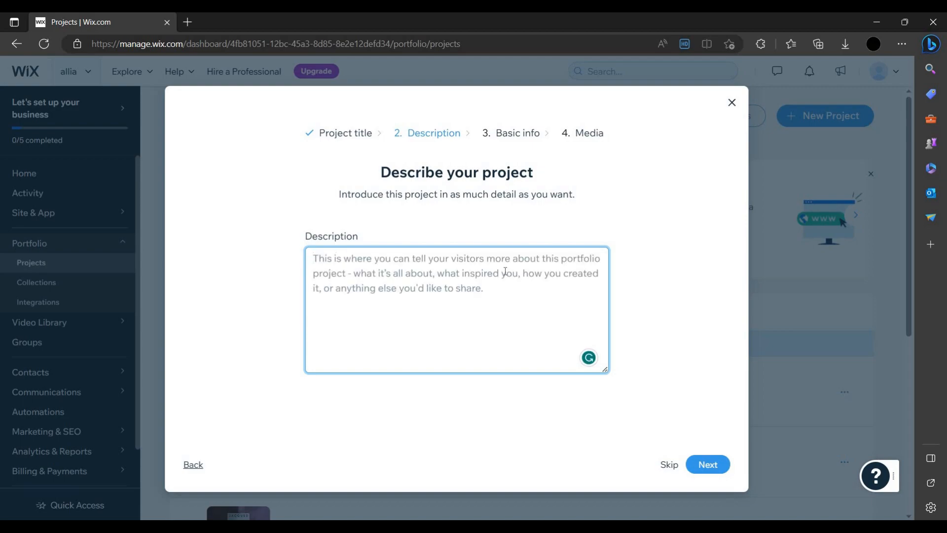
Enter "subsxribe be" as the project description and continue to the basic info.
text(sub)
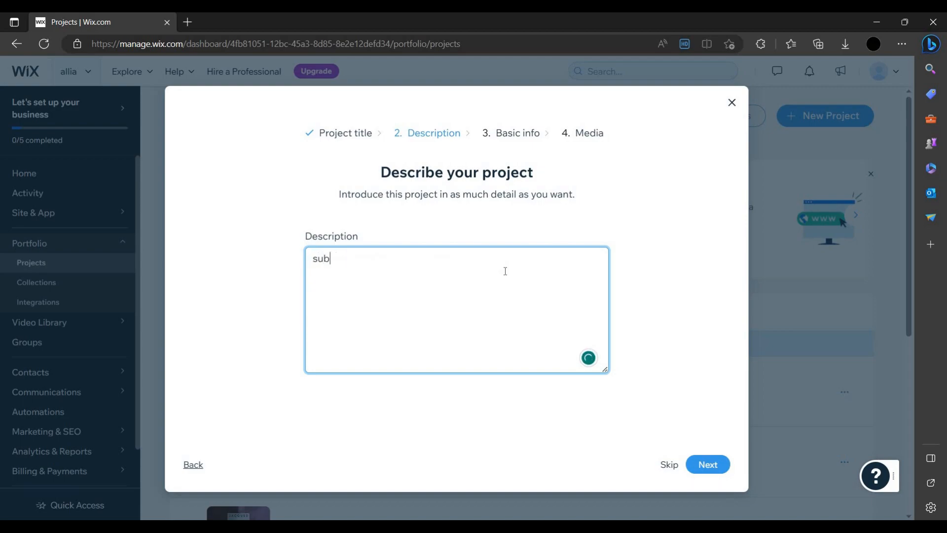
text(sxribe be)
click(713, 470)
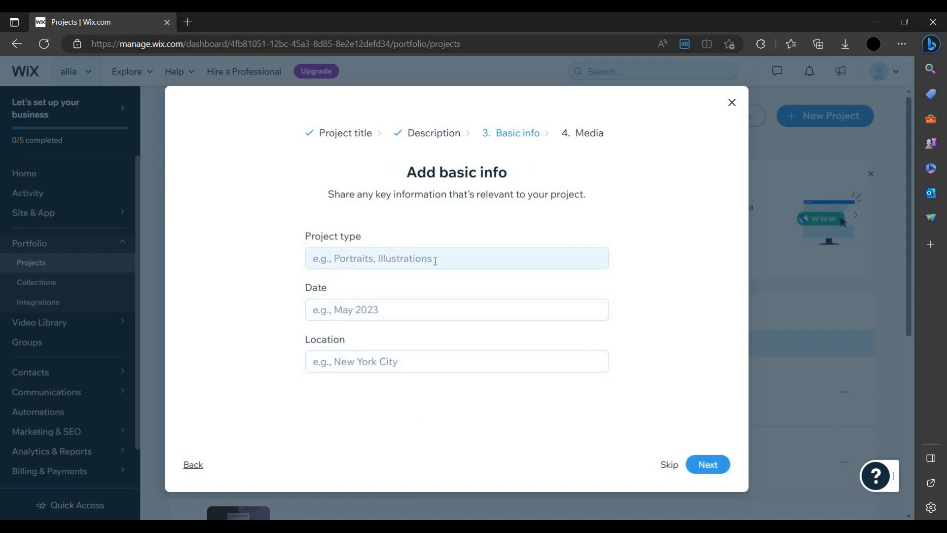
Set the project type to "portrait" and the project date to "30 may 2013".
click(418, 263)
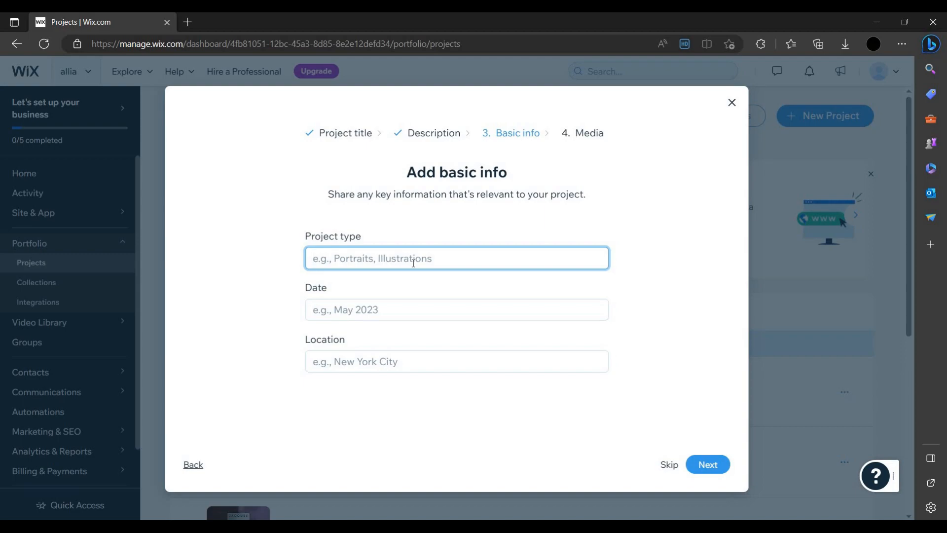
text(portrait)
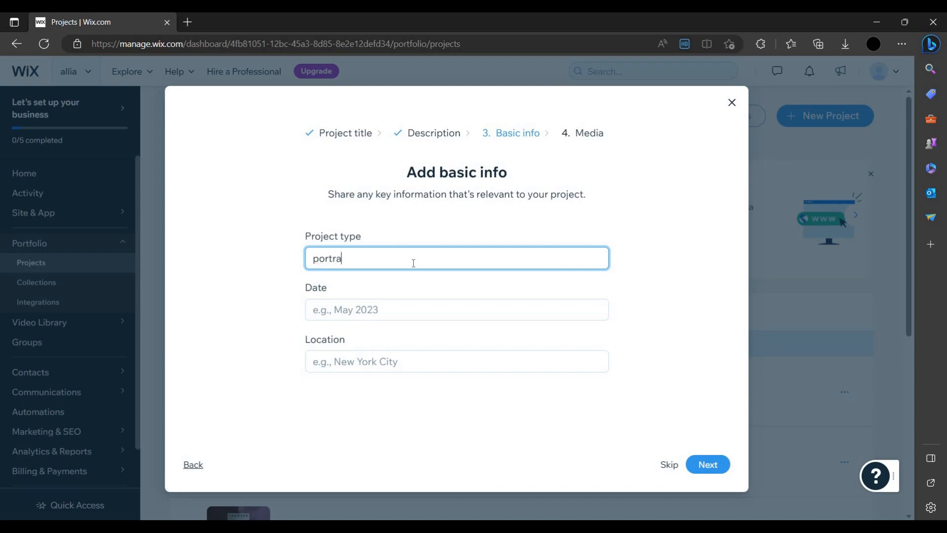
click(408, 309)
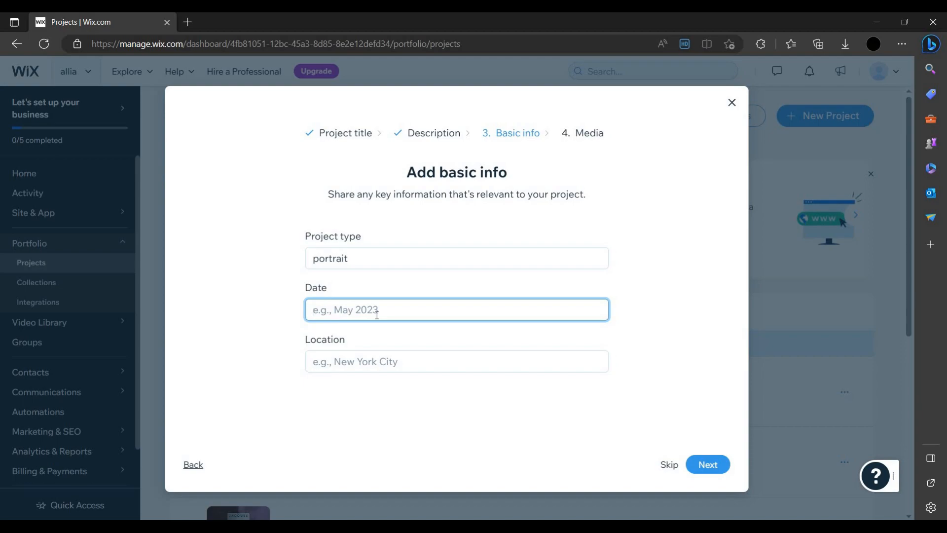
text(30 ma)
text(y 10)
key(BackSpace)
key(BackSpace)
key(BackSpace)
text(2013)
Set the project location to "New York city" with corrected capitalization, and continue to the media stage.
click(395, 365)
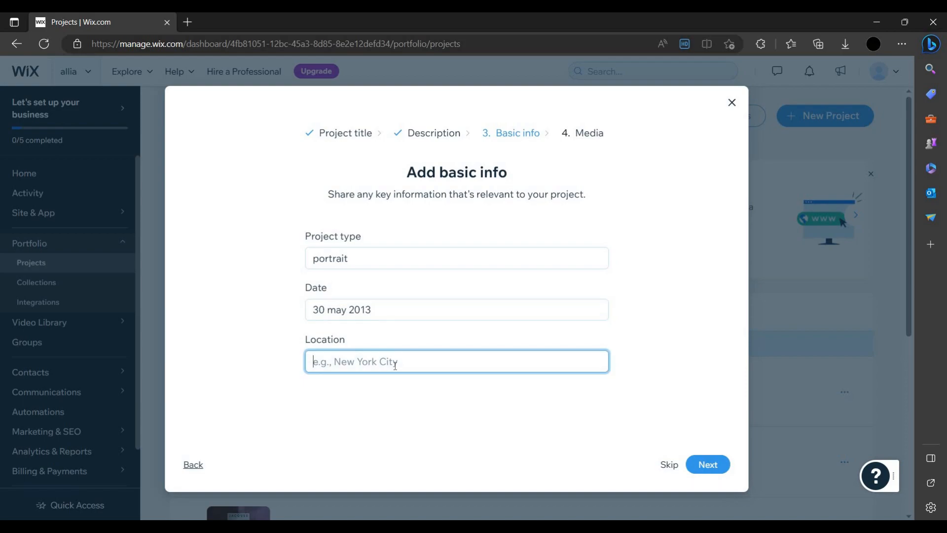
text(new york city)
click(336, 368)
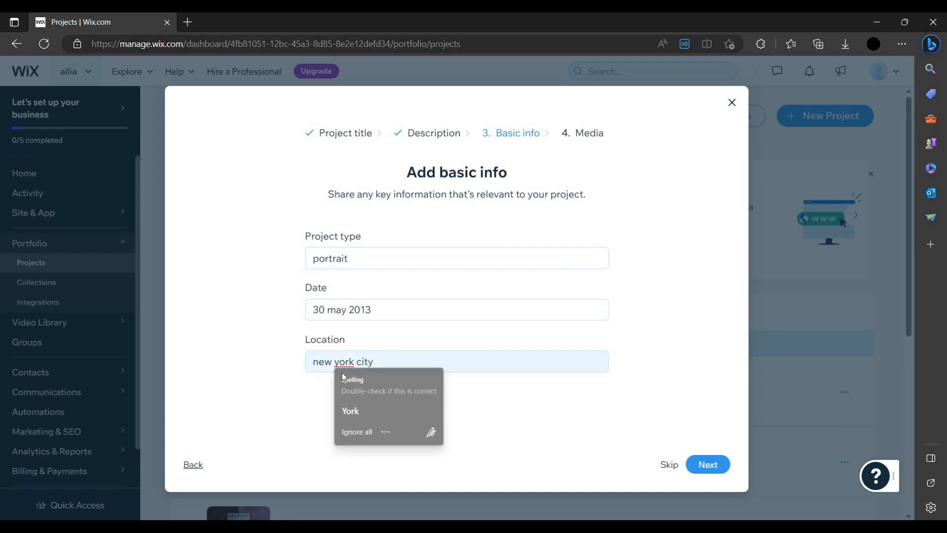
click(361, 411)
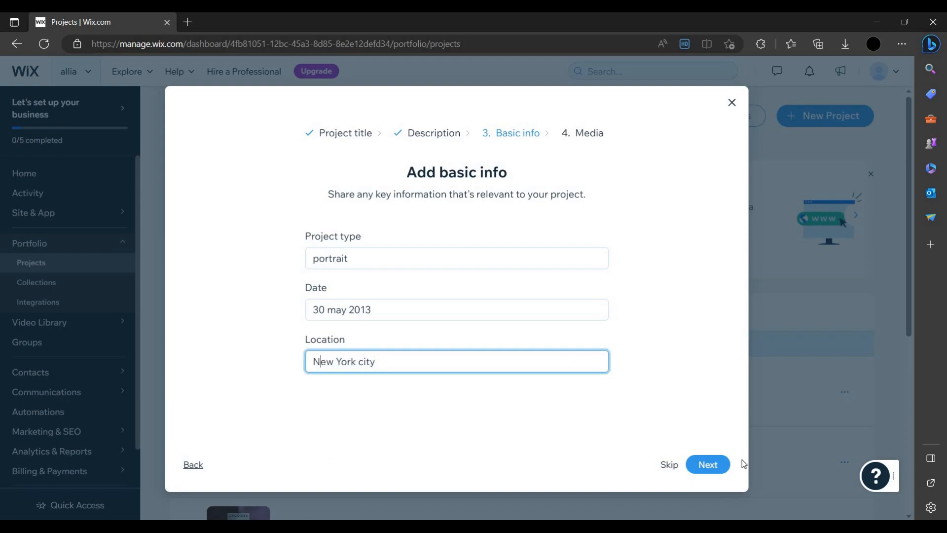
click(727, 465)
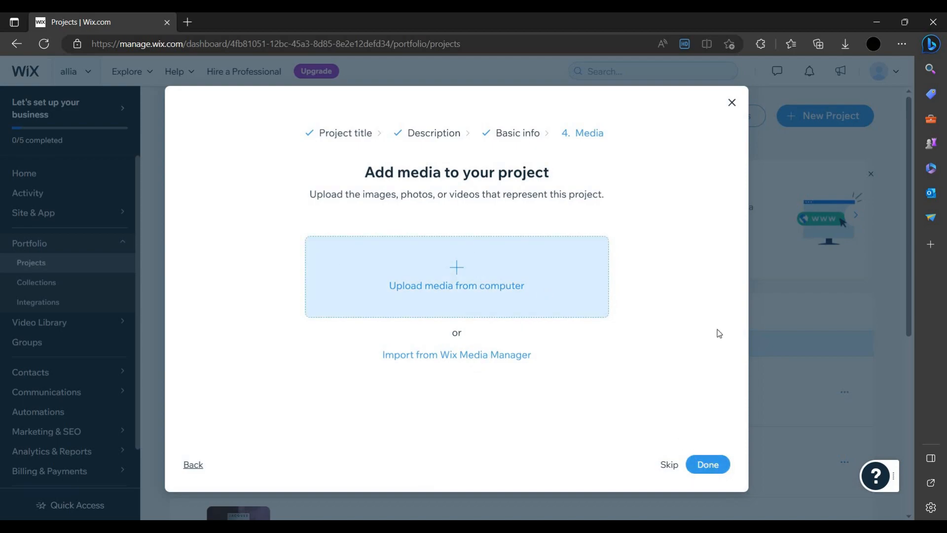
Finish the project without adding media, and open it for managing to review its details.
click(725, 468)
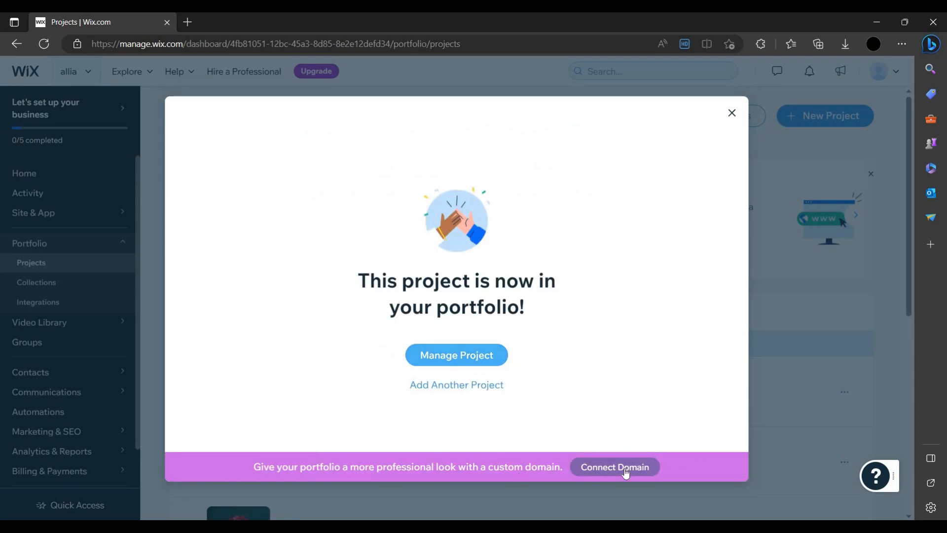
click(415, 358)
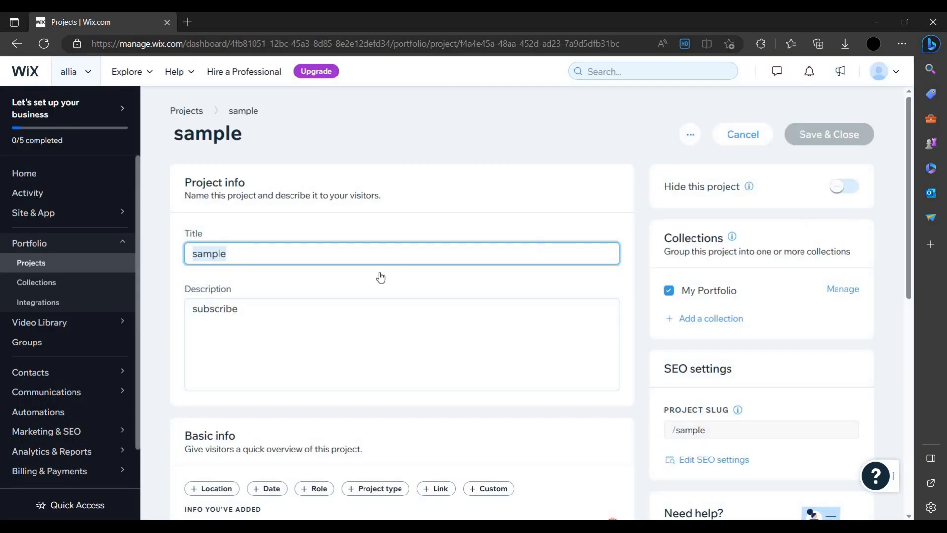
scroll(429, 283, down, 8)
scroll(490, 330, up, 10)
double_click(287, 252)
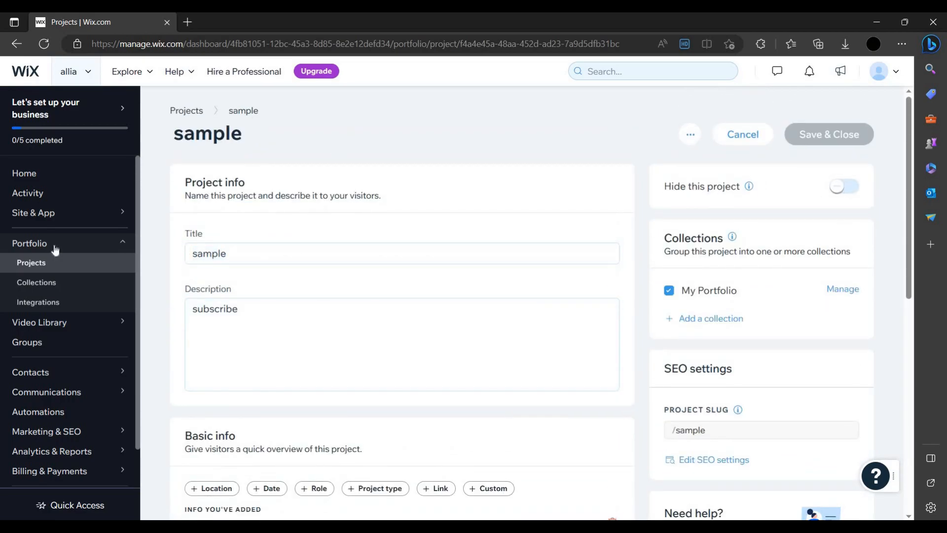
Go to the site's Website page and start designing the site.
mouse_move(96, 212)
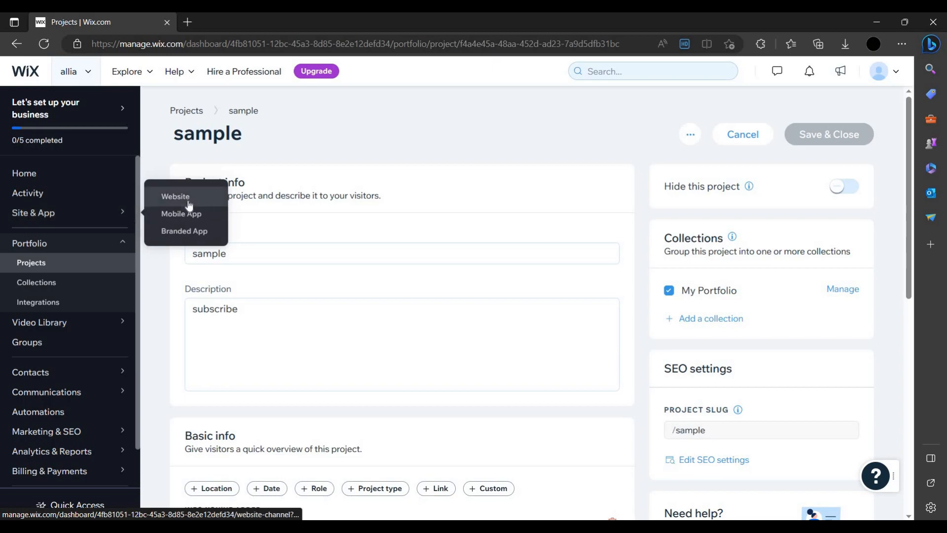
click(188, 200)
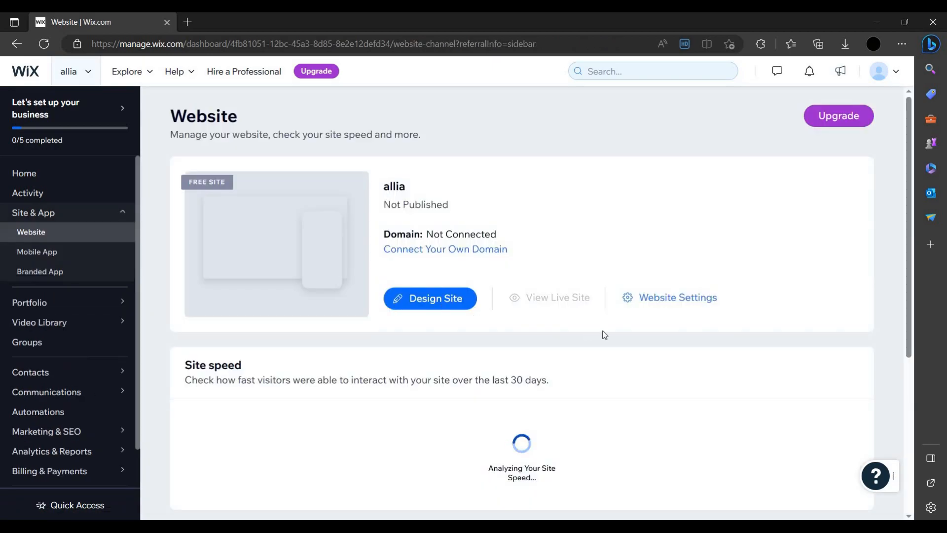
click(442, 308)
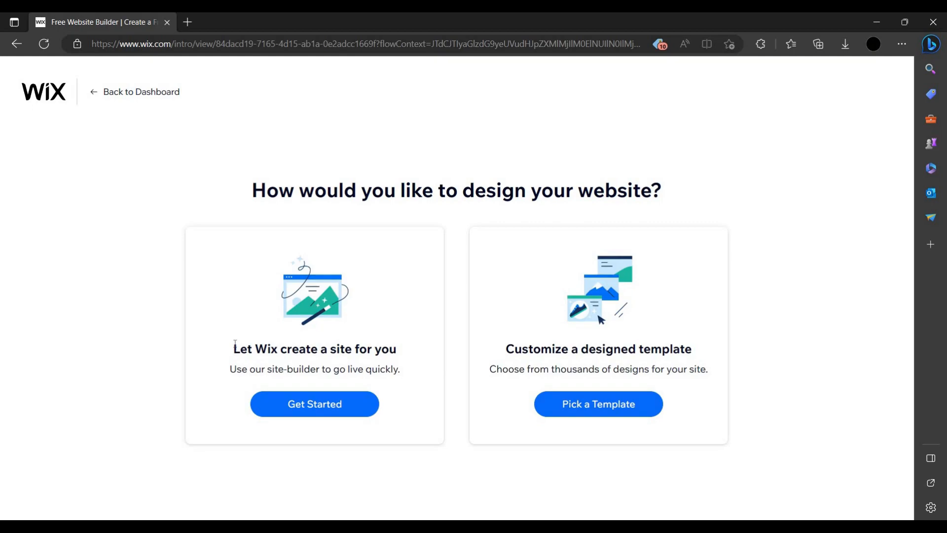
Choose to customize a designed template rather than let Wix create the site.
drag(381, 344, 279, 347)
click(636, 375)
drag(704, 354, 514, 350)
click(617, 412)
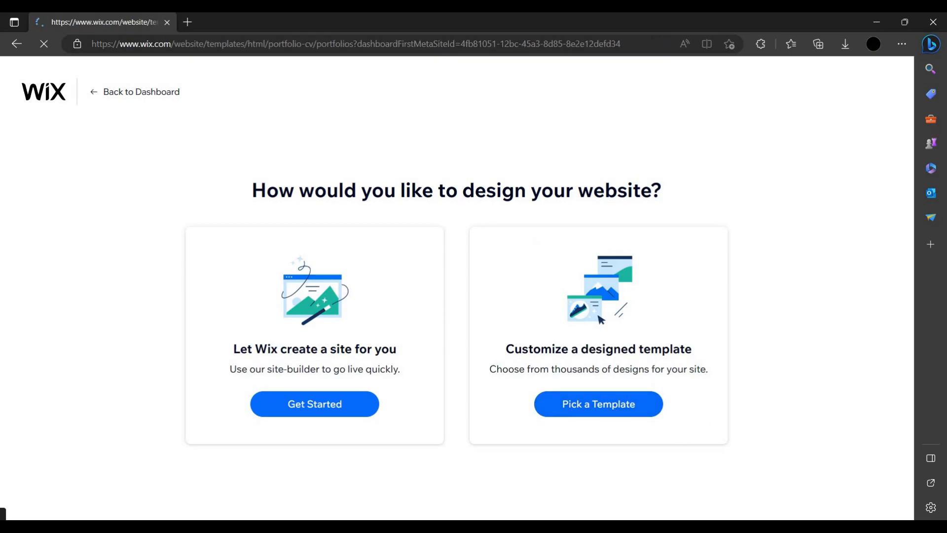
Browse the Portfolios website templates and open the Photographer template for editing.
scroll(316, 316, down, 3)
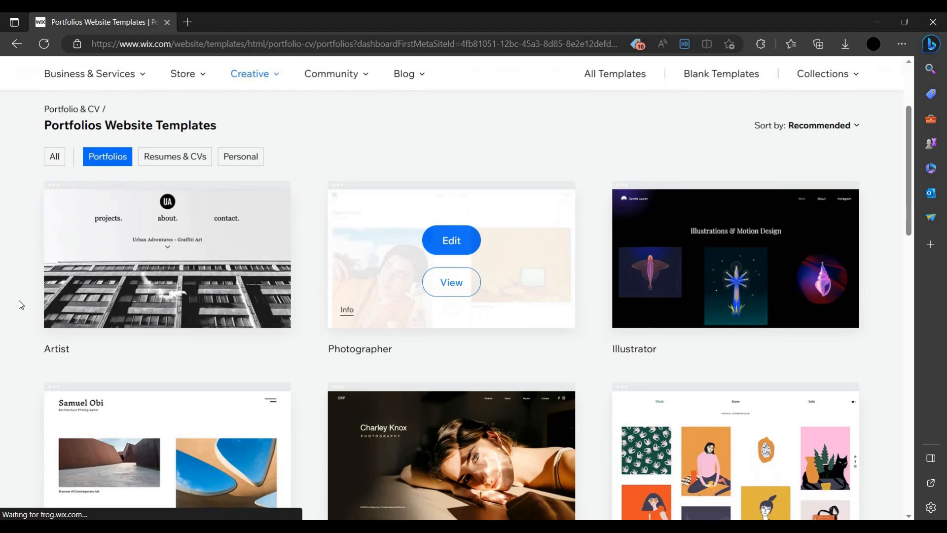
scroll(197, 293, up, 3)
scroll(198, 306, down, 4)
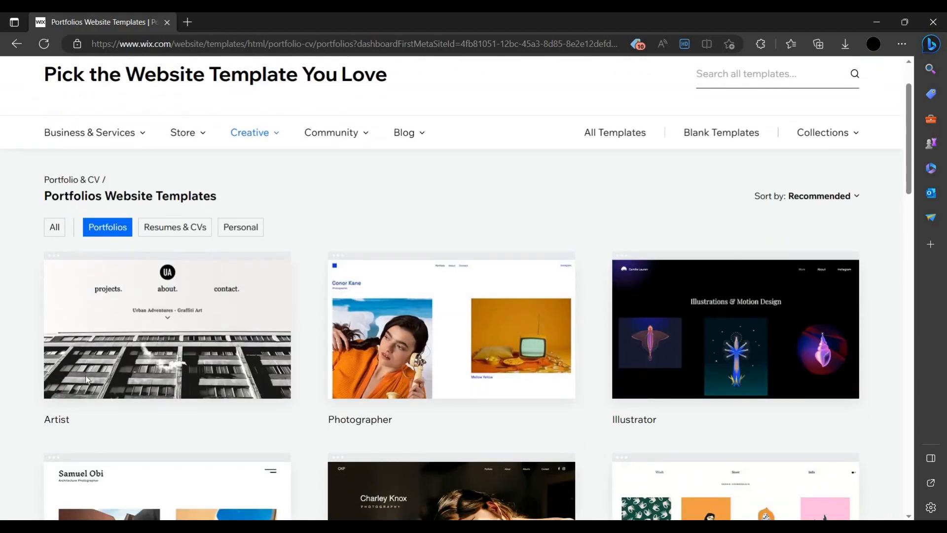
scroll(892, 396, up, 4)
scroll(683, 430, down, 4)
scroll(451, 368, up, 3)
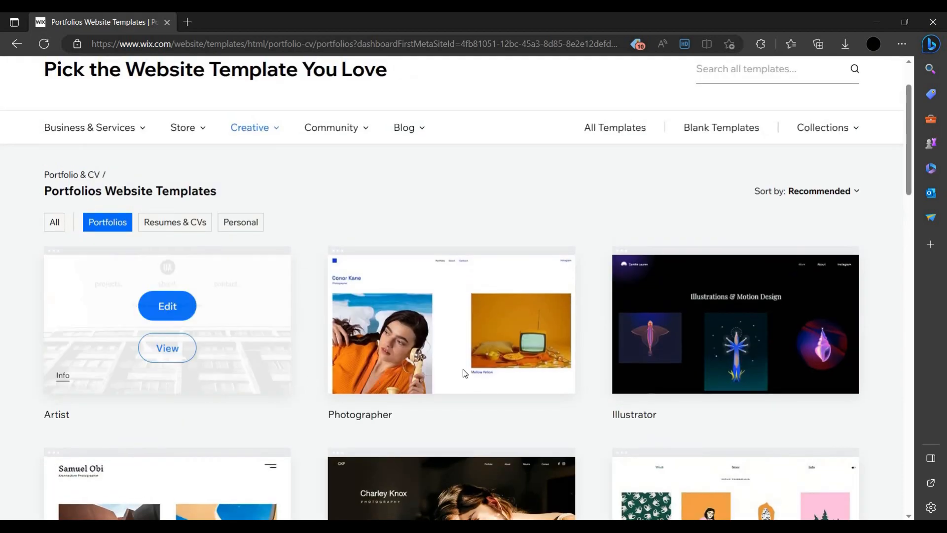
click(451, 307)
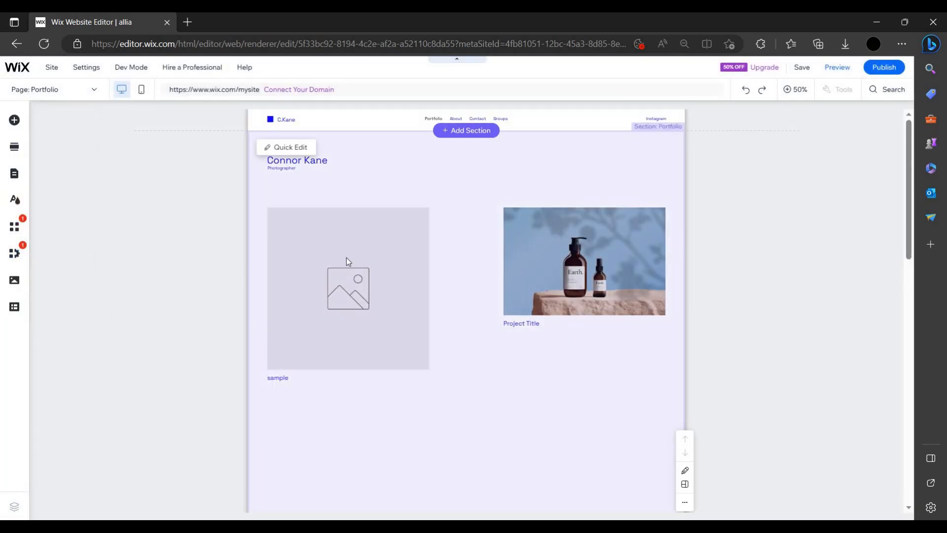
Examine the Portfolio page's layout and the editing options of its section at full page zoom.
scroll(394, 269, down, 5)
scroll(443, 272, up, 5)
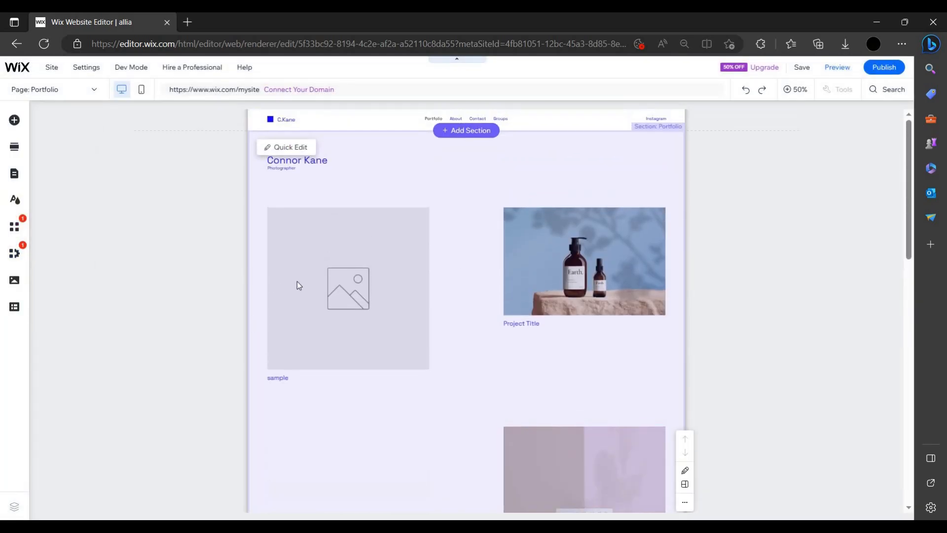
click(363, 329)
key(ctrl+plus)
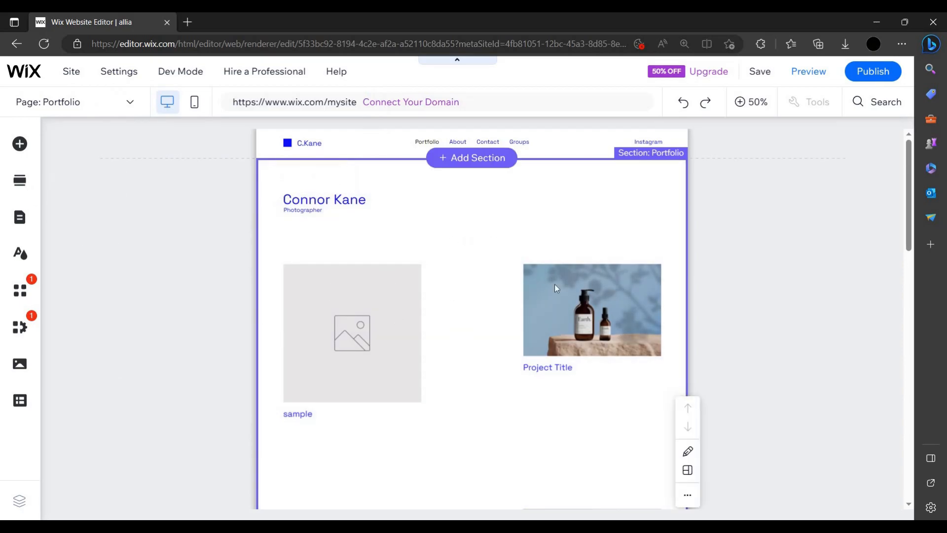
key(ctrl+plus)
right_click(424, 243)
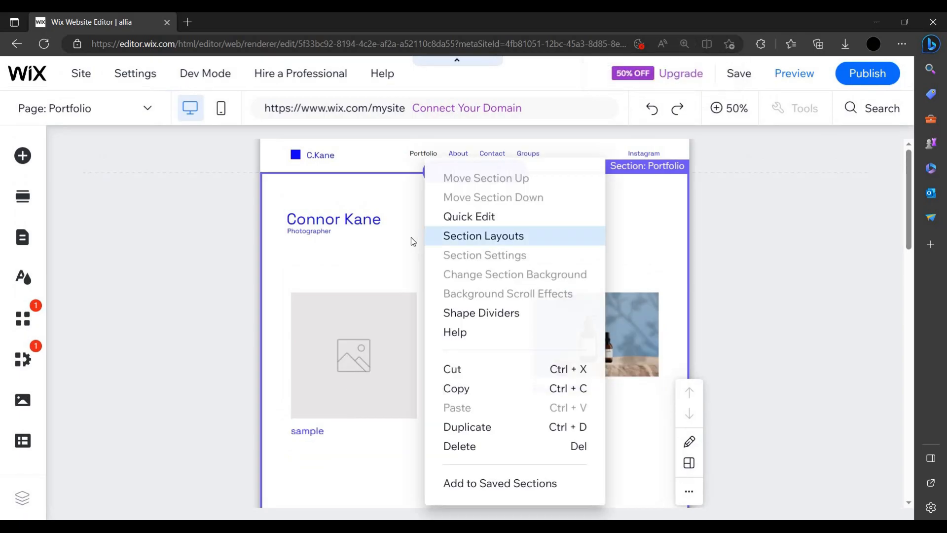
click(414, 239)
right_click(451, 234)
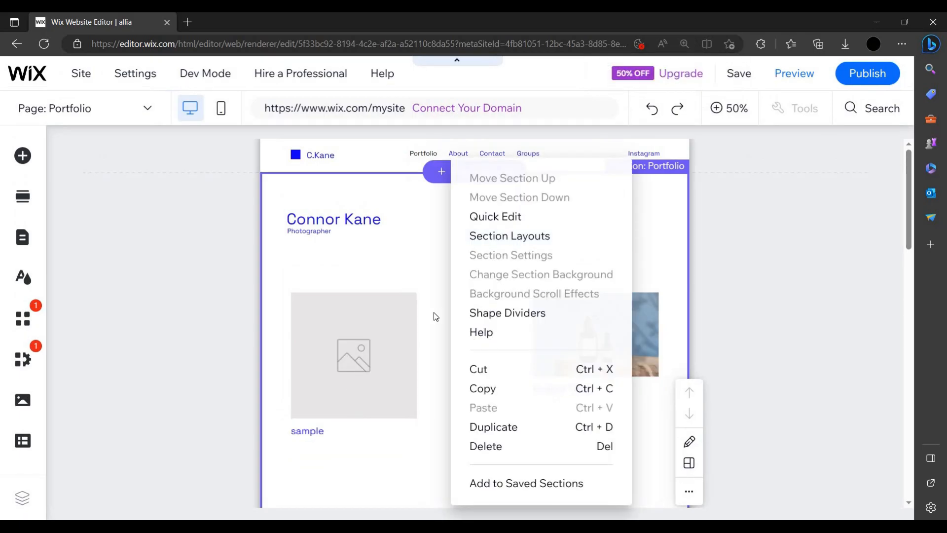
click(429, 262)
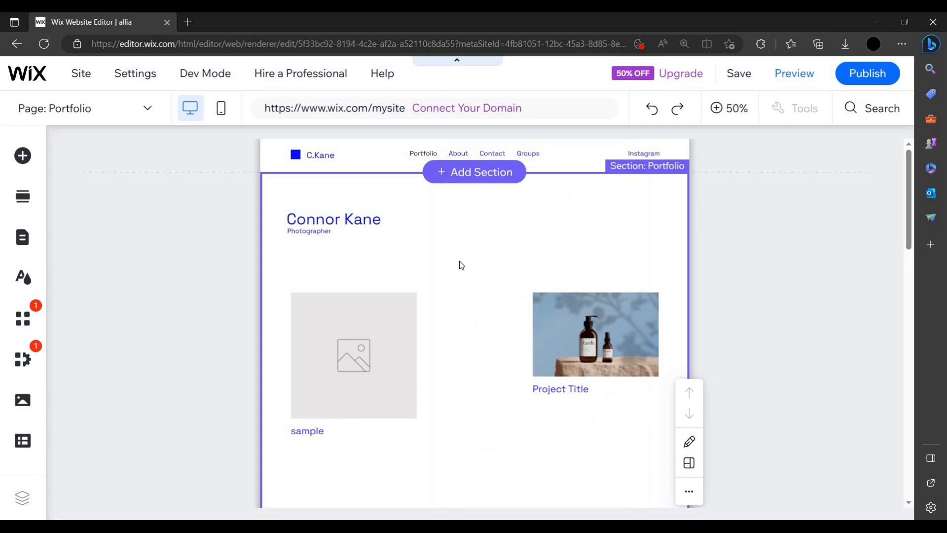
click(390, 249)
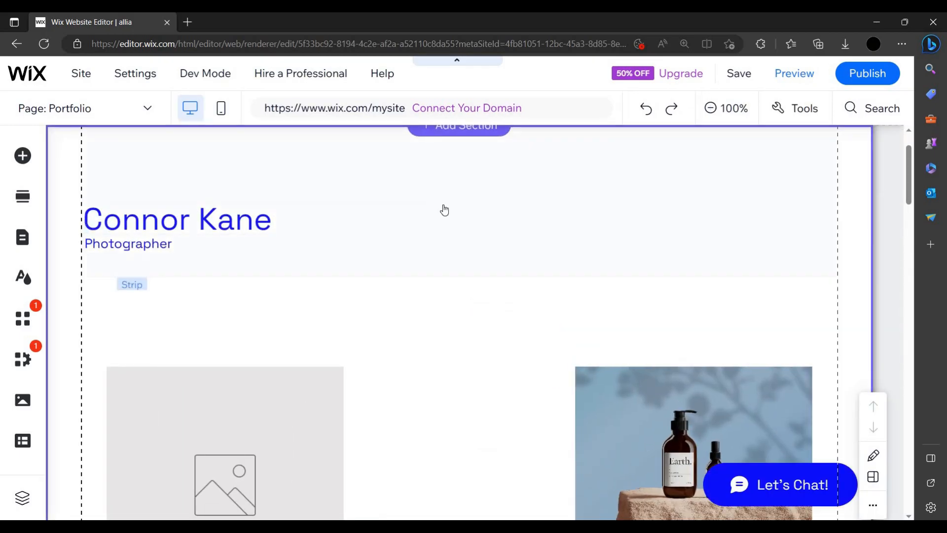
right_click(441, 211)
click(429, 296)
scroll(418, 220, down, 3)
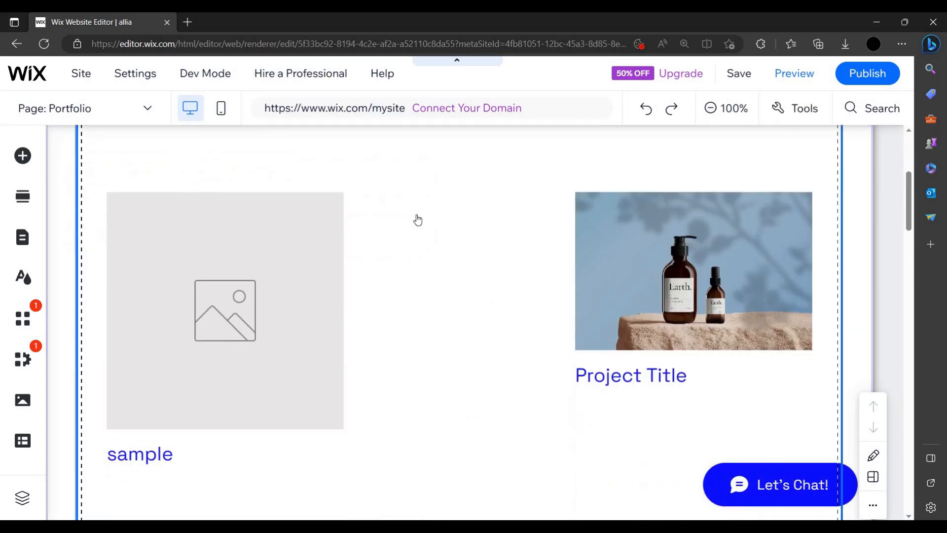
right_click(417, 222)
Add the free Wix image of the green earbuds to the Portfolio page, resize it and place it below the Project Title item.
click(22, 162)
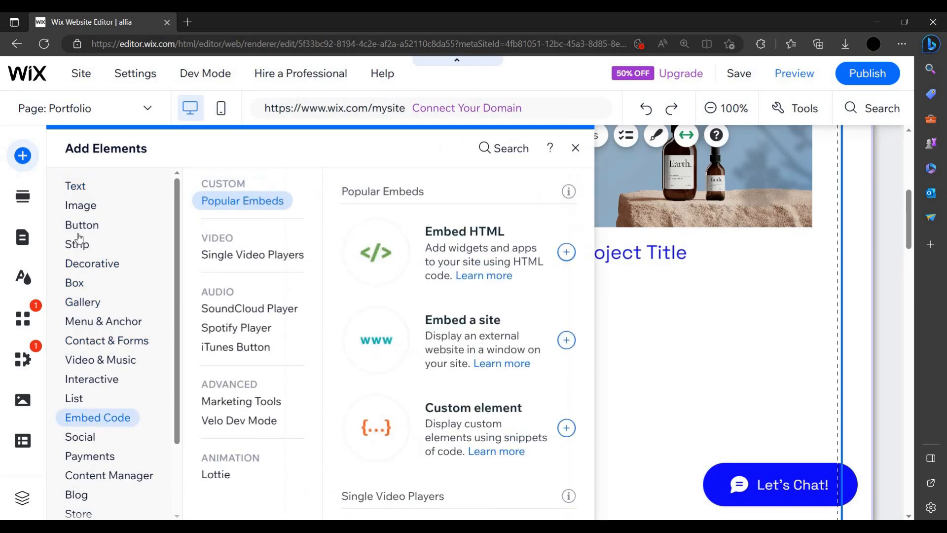
mouse_move(78, 205)
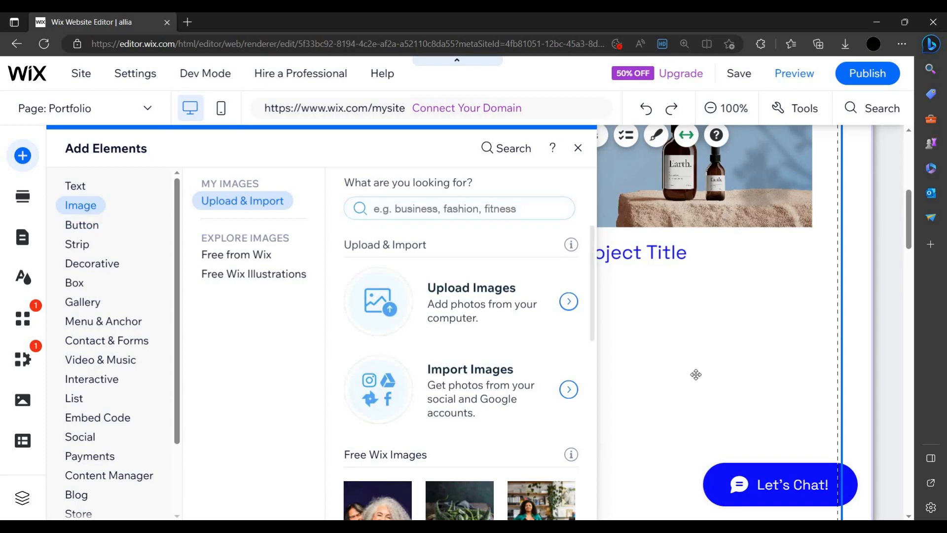
key(ctrl+minus)
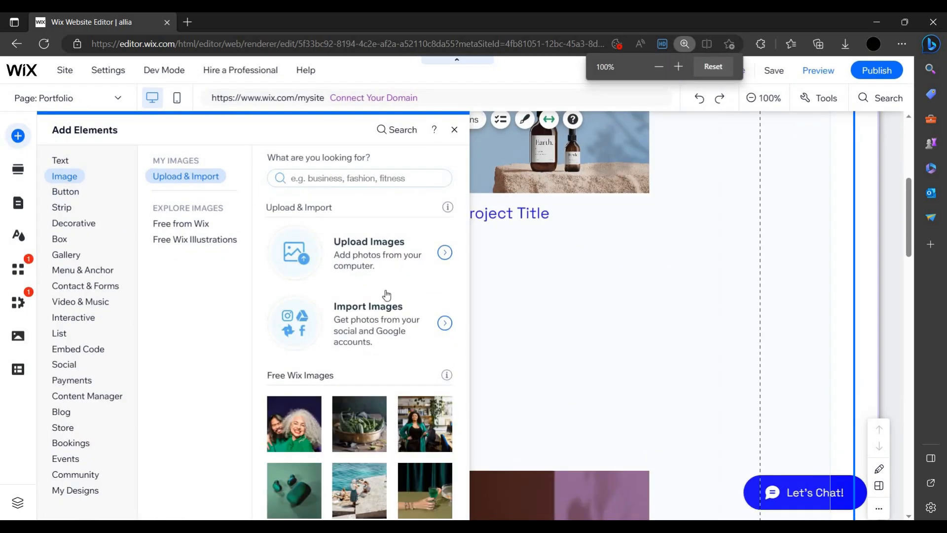
scroll(321, 353, down, 2)
drag(294, 439, 494, 313)
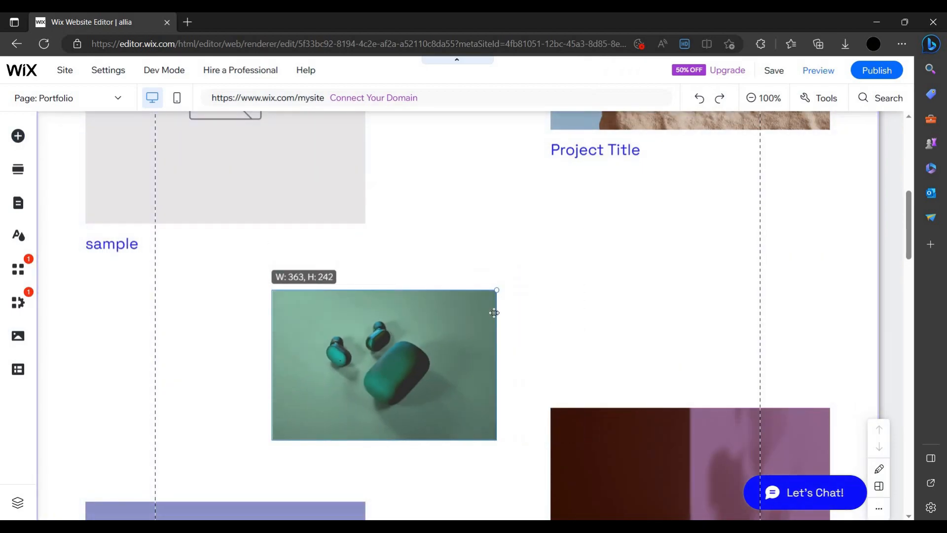
click(679, 280)
drag(397, 367, 679, 285)
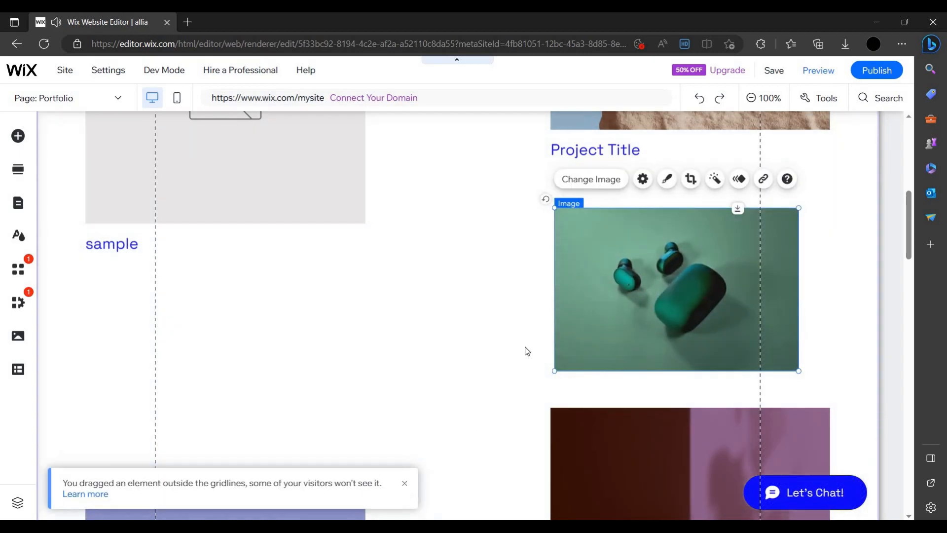
Browse the elements that can be added to the Portfolio page, including community, themed text, title and strip designs.
scroll(321, 292, up, 7)
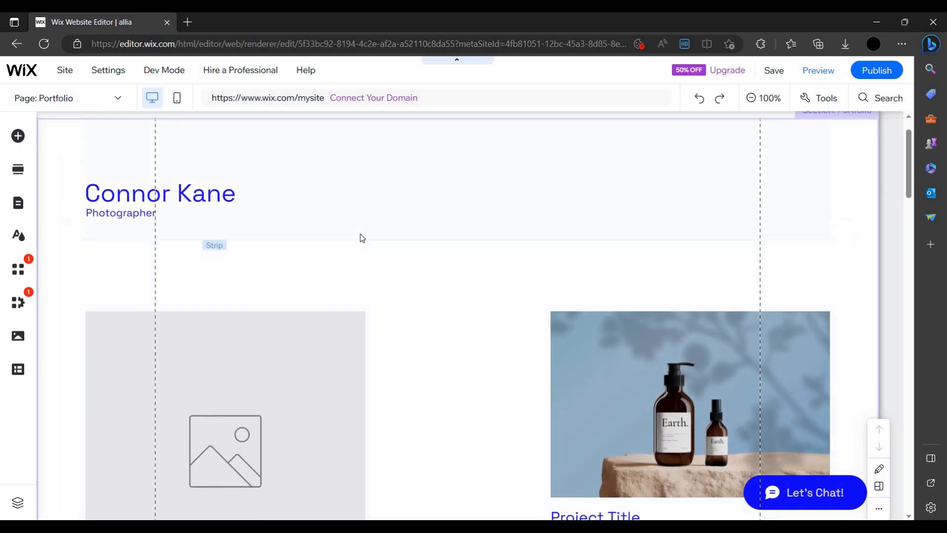
scroll(360, 235, up, 1)
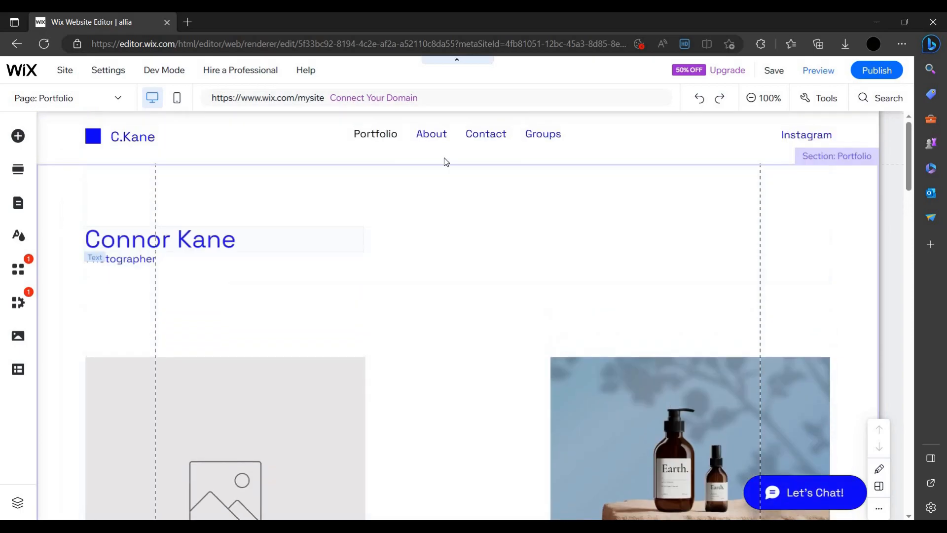
click(17, 136)
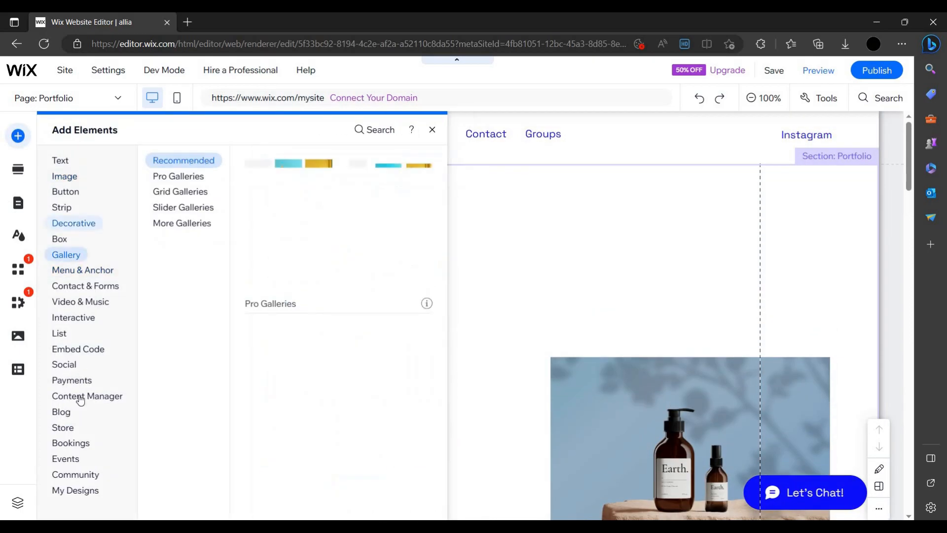
mouse_move(80, 488)
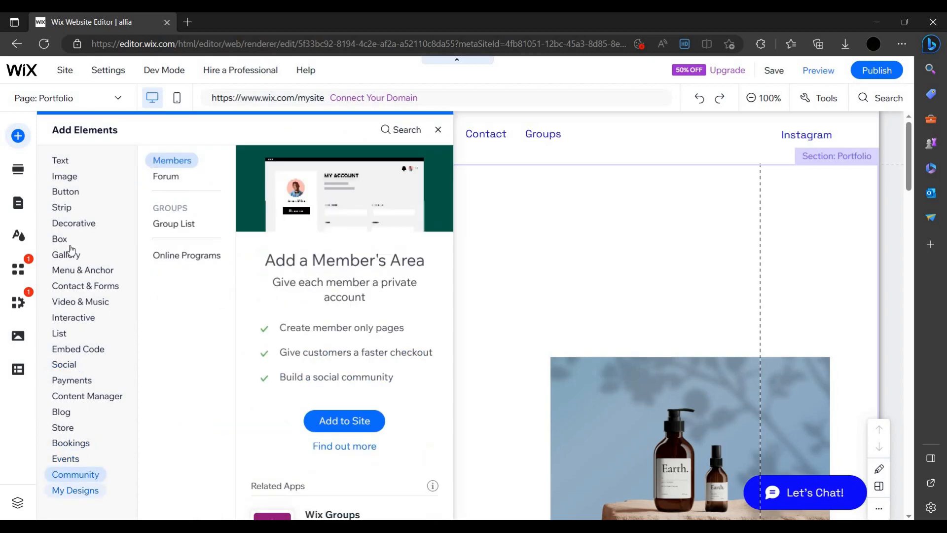
mouse_move(69, 161)
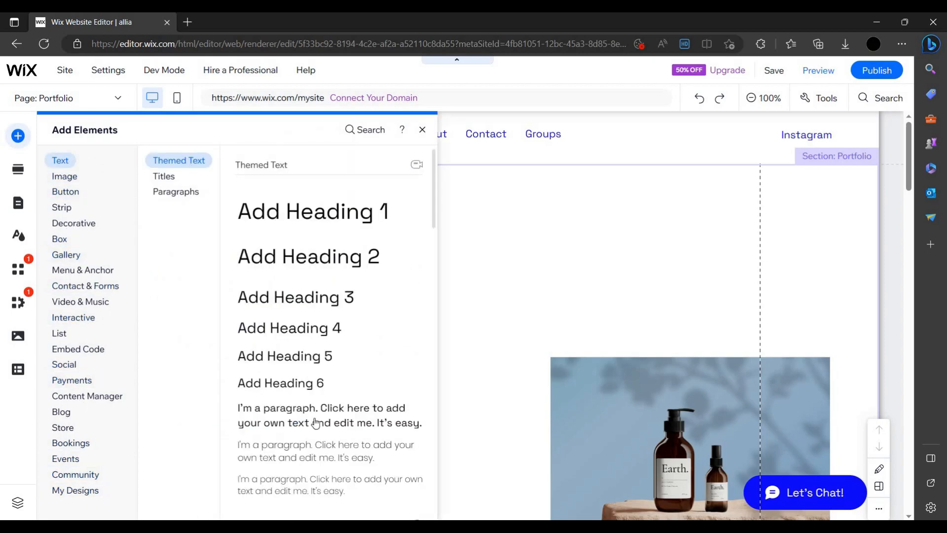
scroll(320, 405, down, 6)
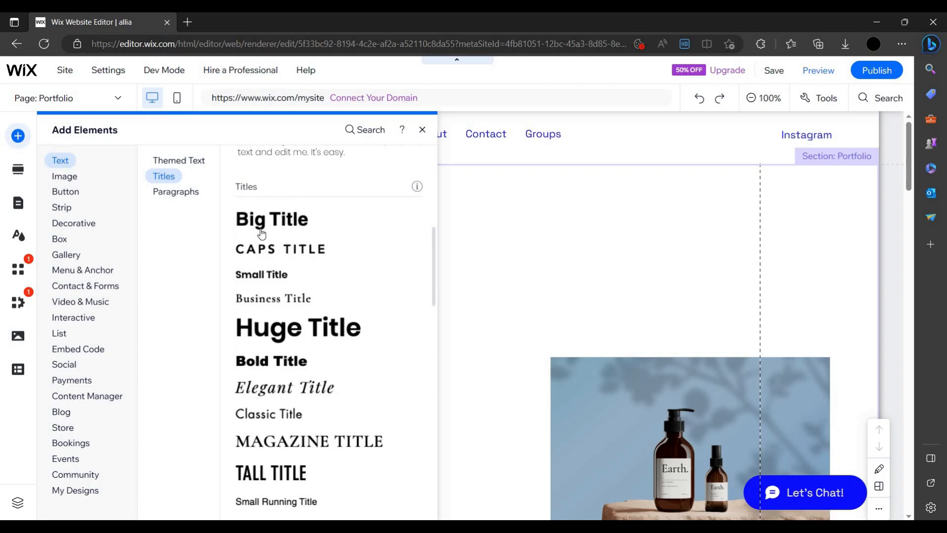
scroll(271, 318, down, 2)
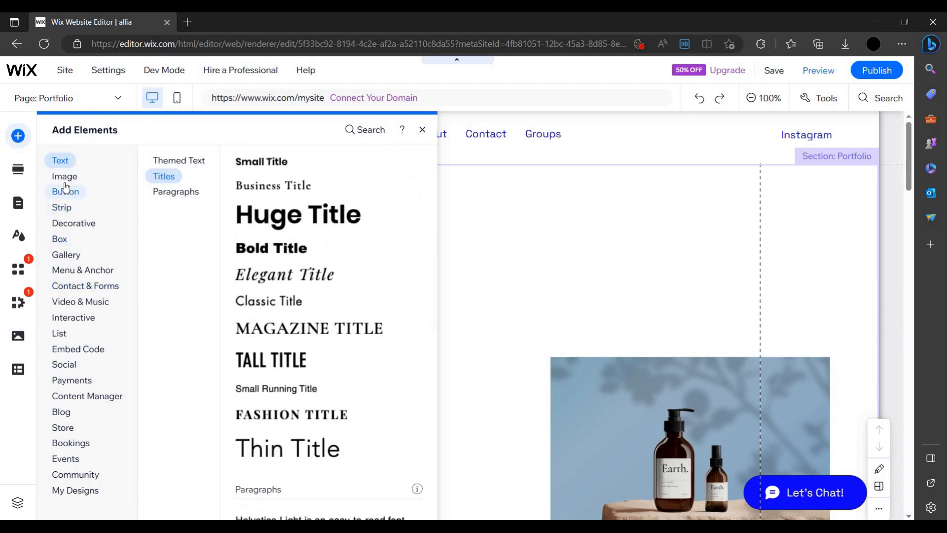
mouse_move(66, 185)
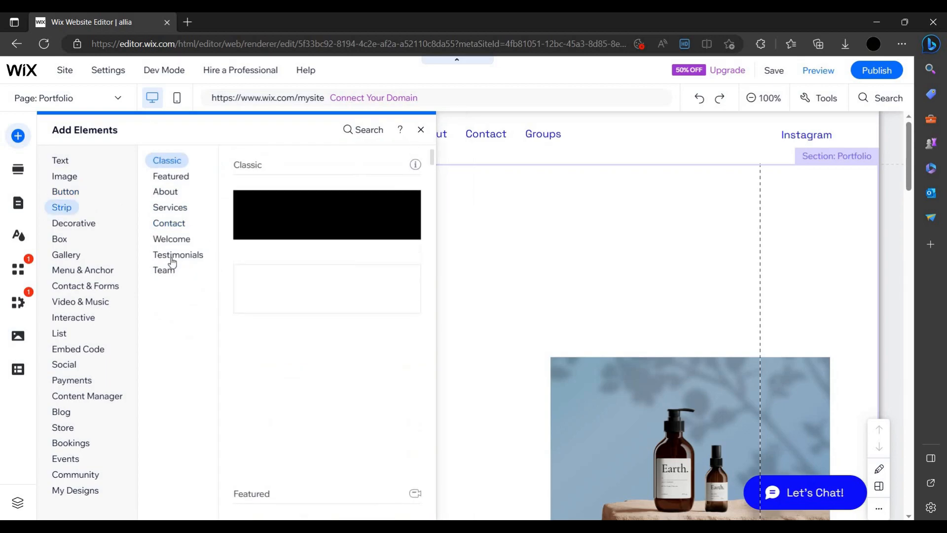
Apply the portfolio design preset with a centered heading and three-column grid with white title boxes to the Portfolio page.
click(549, 284)
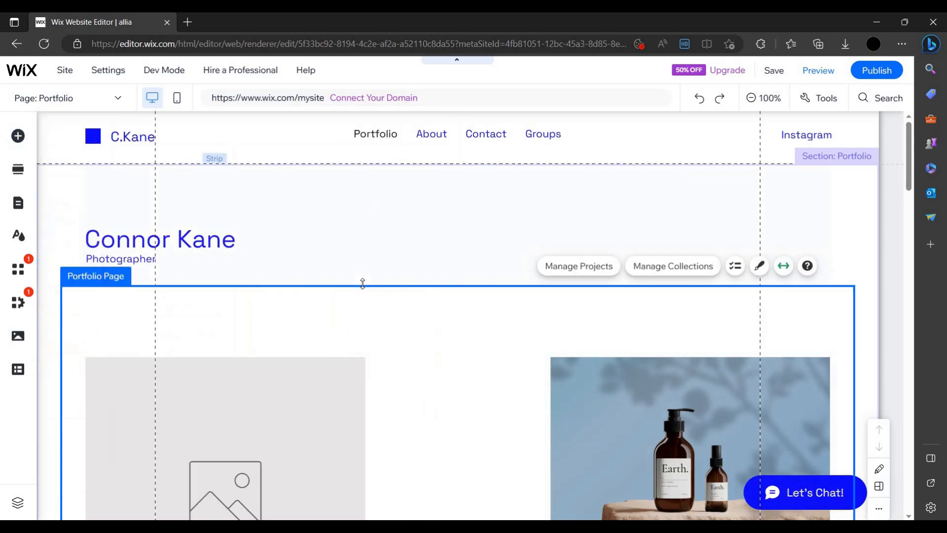
click(760, 268)
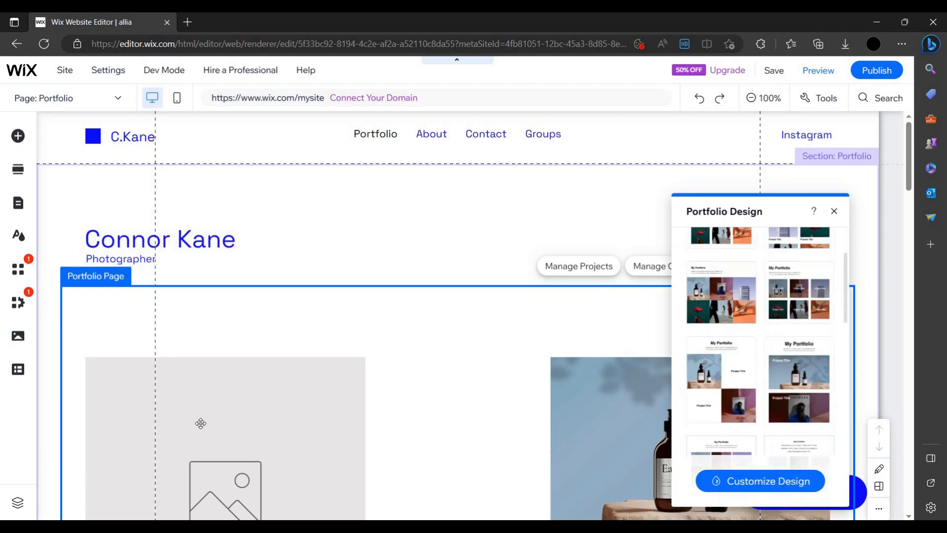
scroll(215, 419, down, 2)
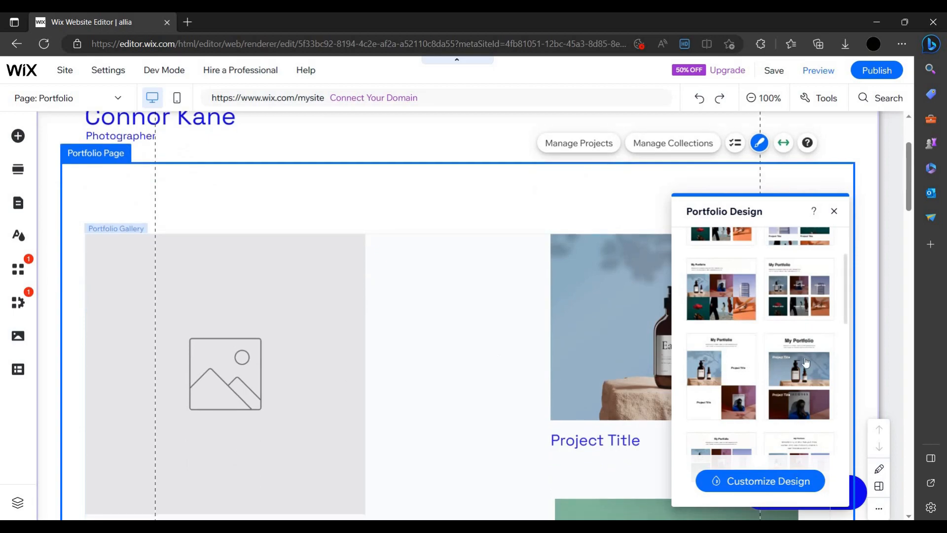
scroll(806, 363, down, 4)
scroll(795, 402, down, 5)
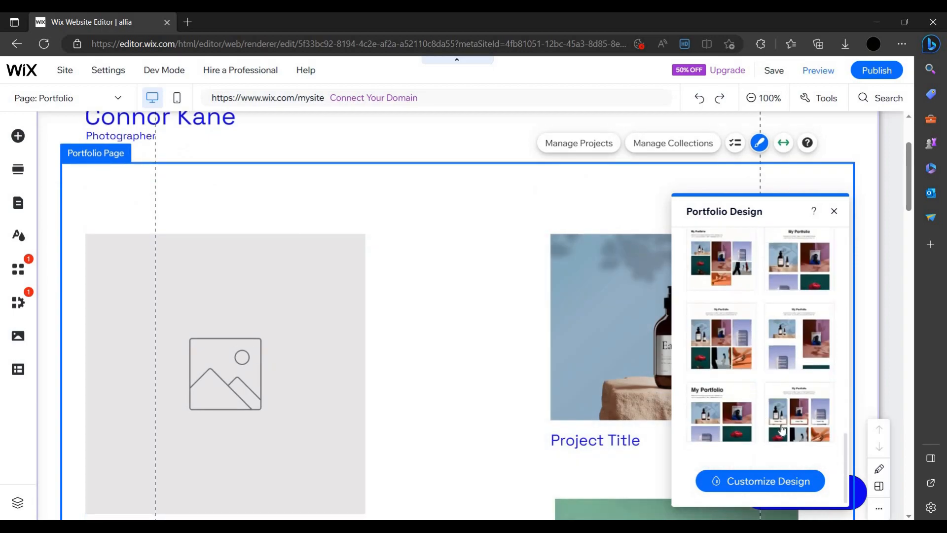
click(776, 417)
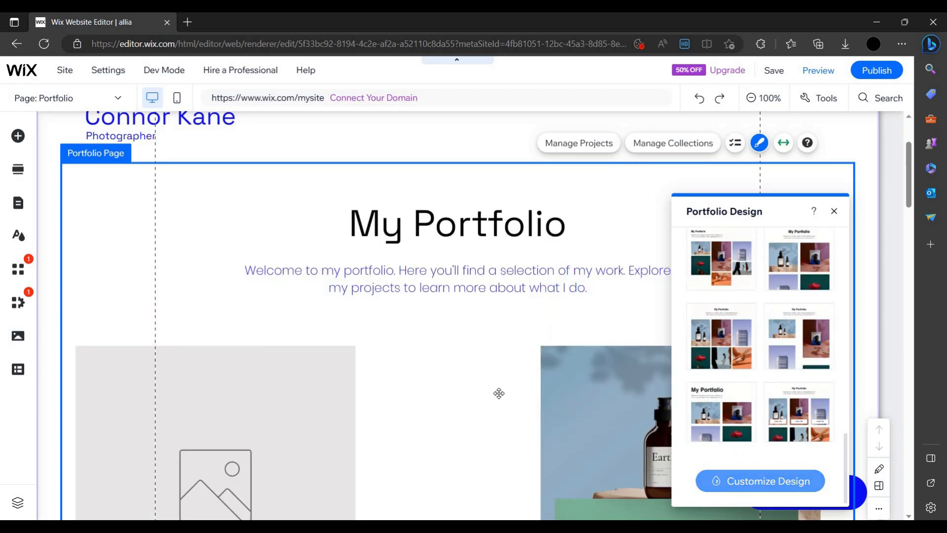
click(618, 179)
Review the redesigned project grid on the Portfolio page and look at its gallery layout options.
scroll(685, 321, down, 10)
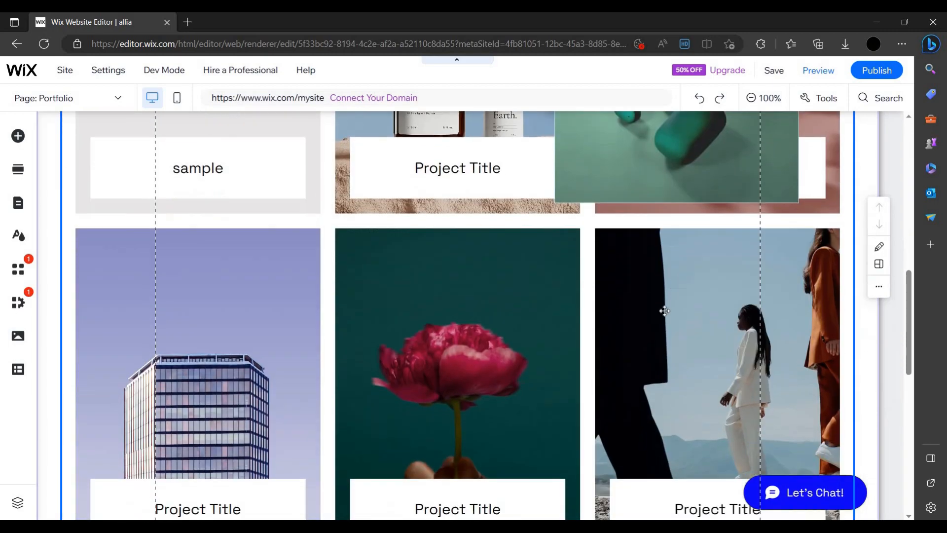
scroll(664, 311, down, 6)
scroll(475, 333, up, 5)
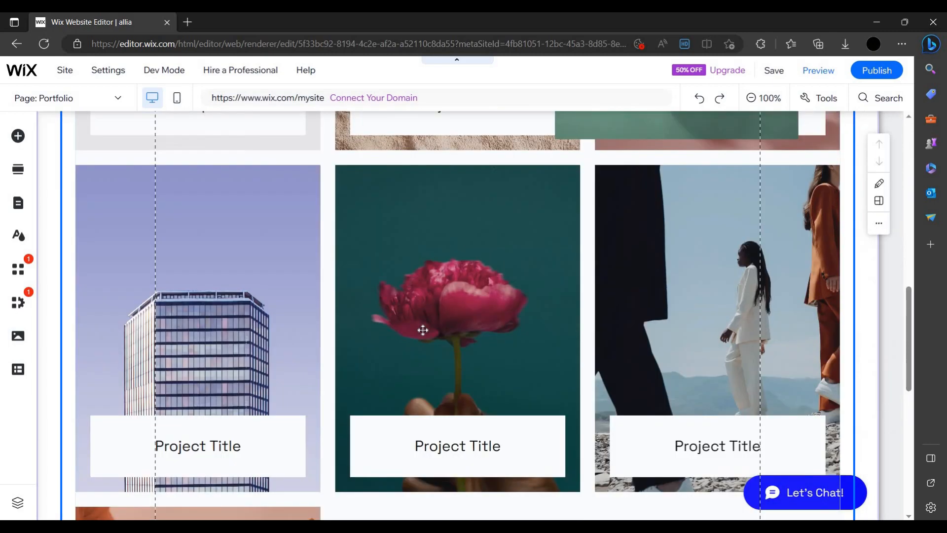
scroll(423, 330, up, 5)
click(466, 313)
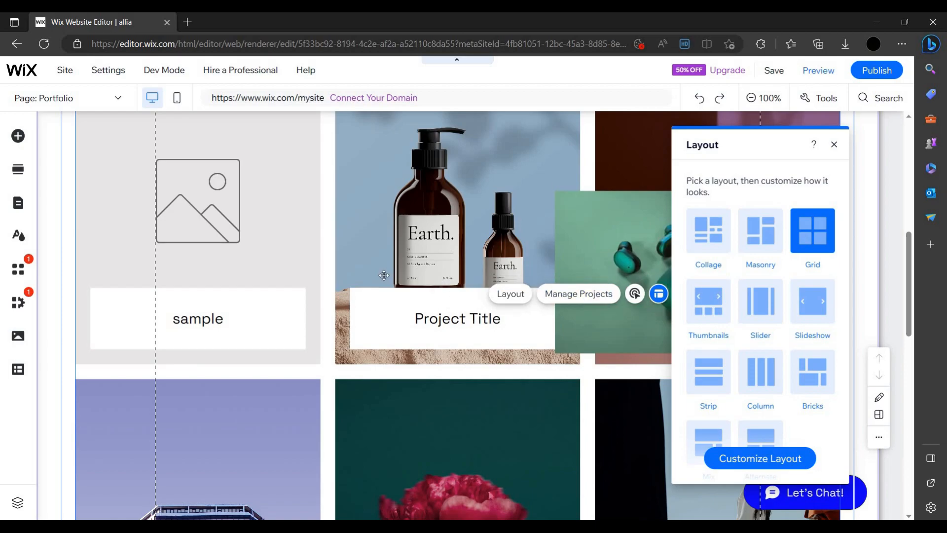
scroll(221, 293, up, 5)
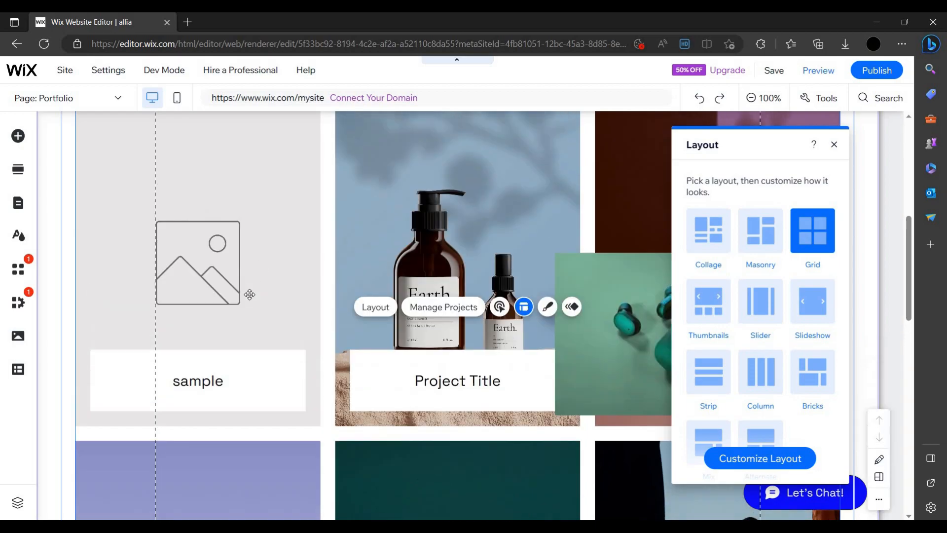
Open the Collection pages from the site's portfolio pages and look over their layout.
click(18, 277)
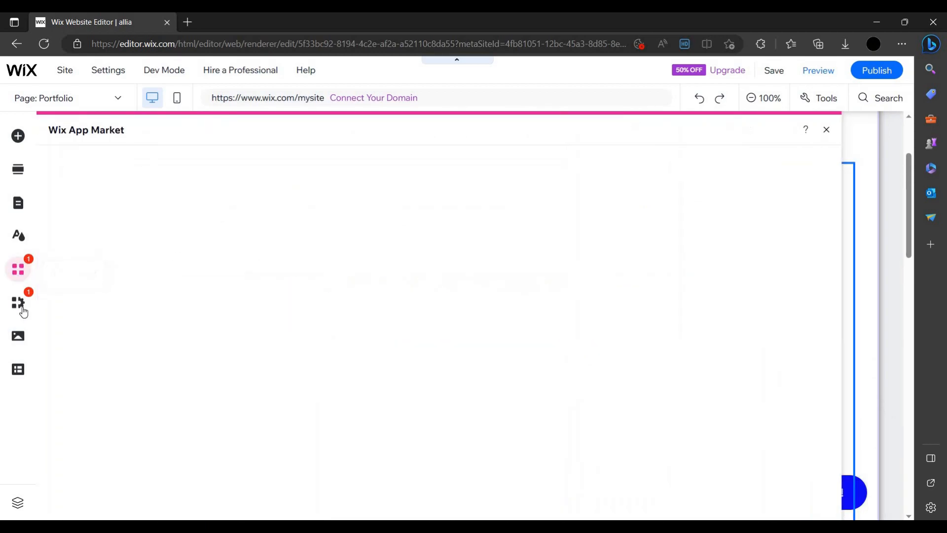
click(20, 170)
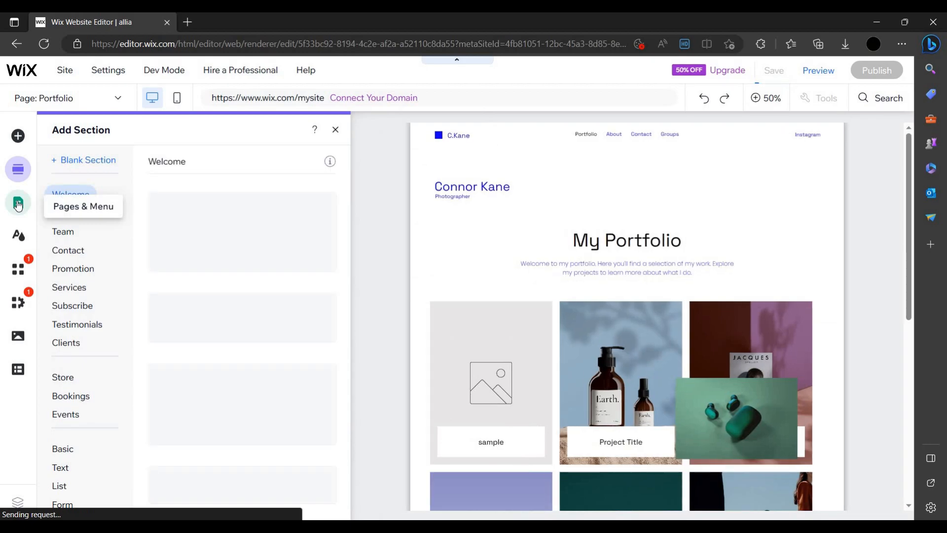
click(17, 204)
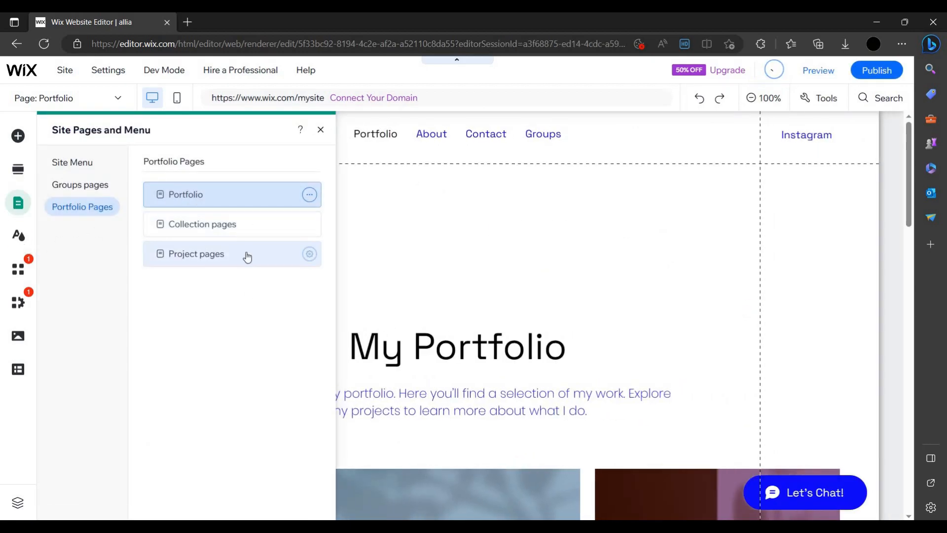
click(237, 225)
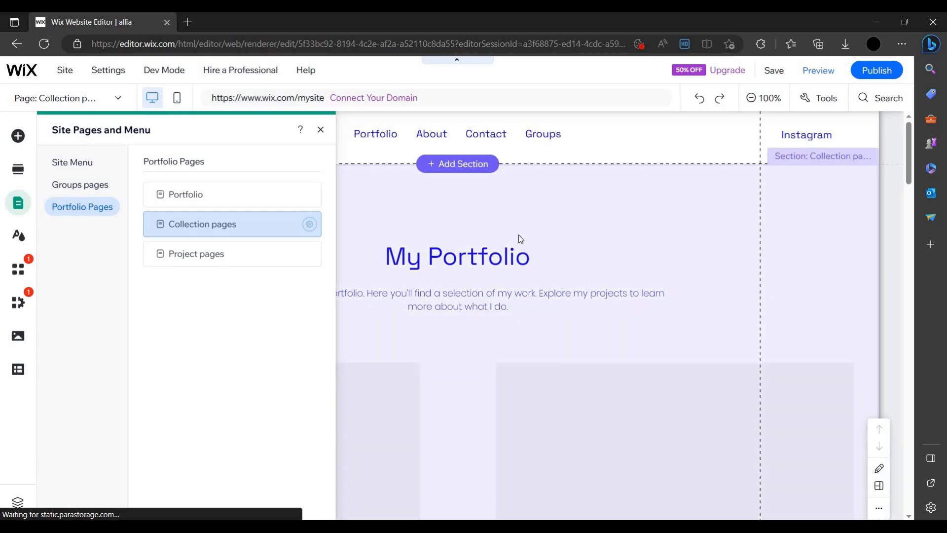
click(538, 323)
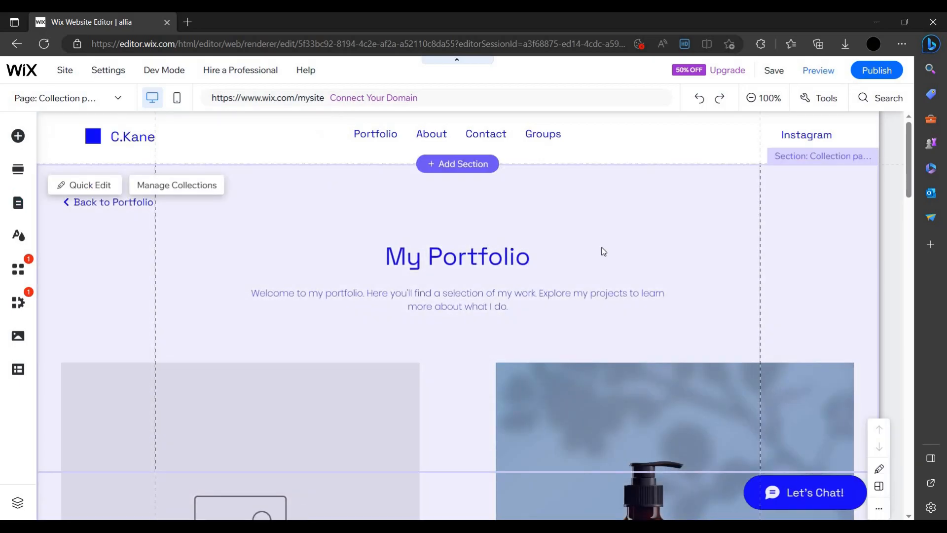
scroll(602, 249, down, 2)
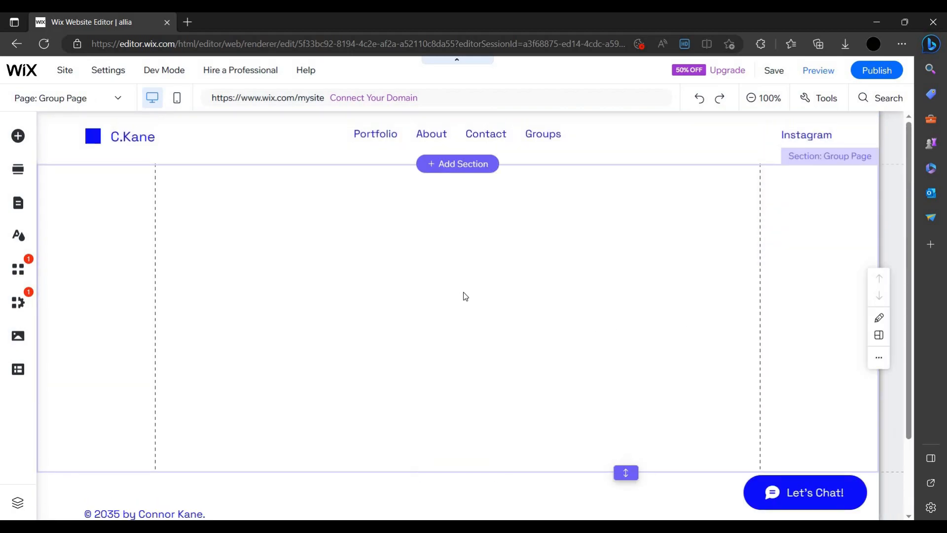
Examine the Group Page from its cover image and discussion feed down to the footer.
scroll(465, 297, down, 1)
scroll(465, 297, up, 2)
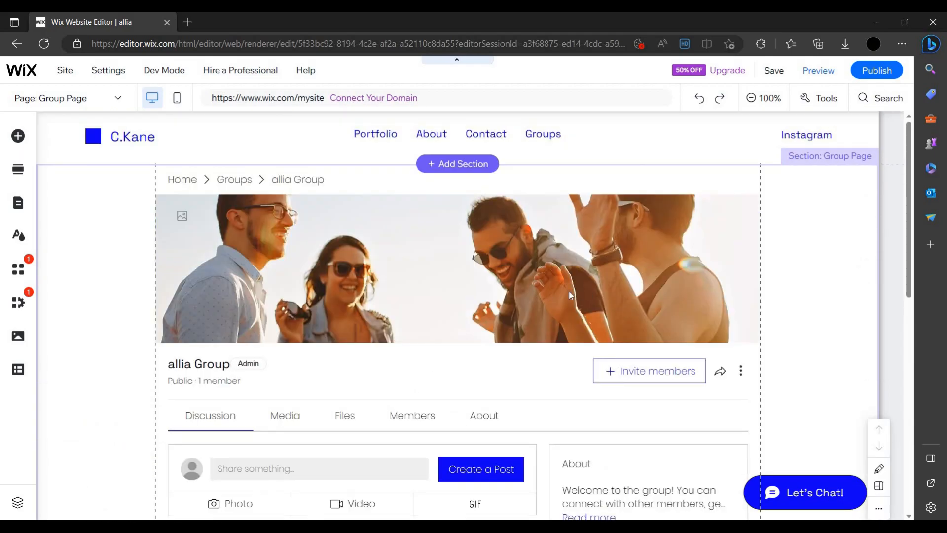
scroll(293, 294, down, 3)
scroll(293, 295, down, 6)
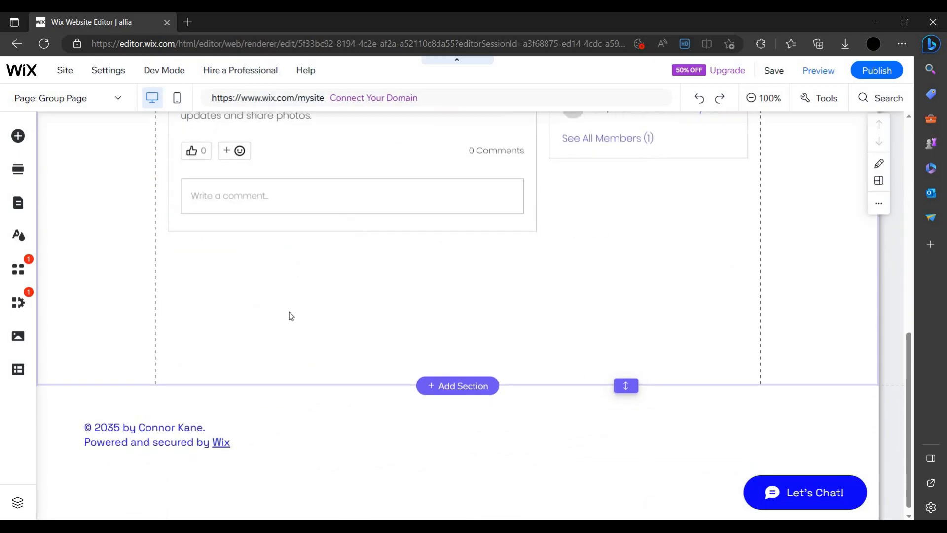
scroll(290, 316, up, 6)
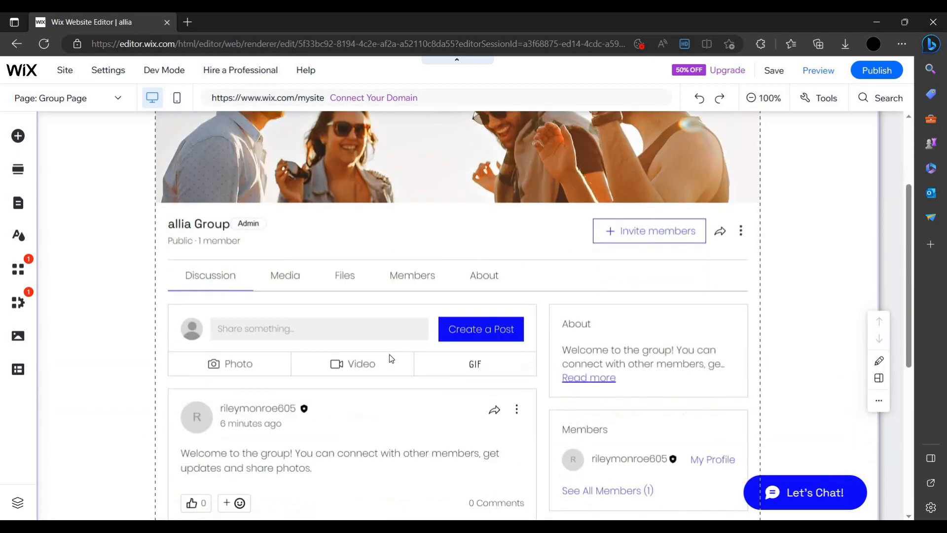
scroll(299, 357, down, 2)
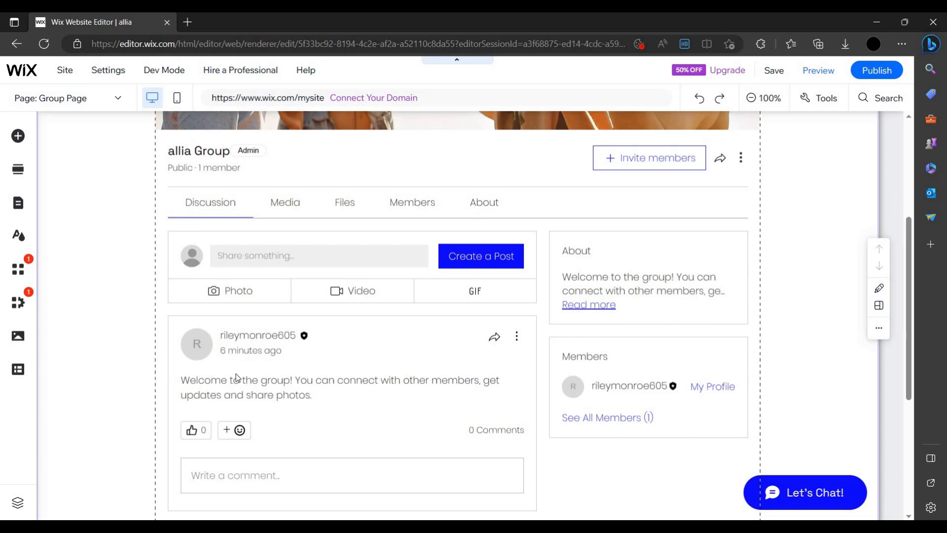
scroll(285, 333, up, 4)
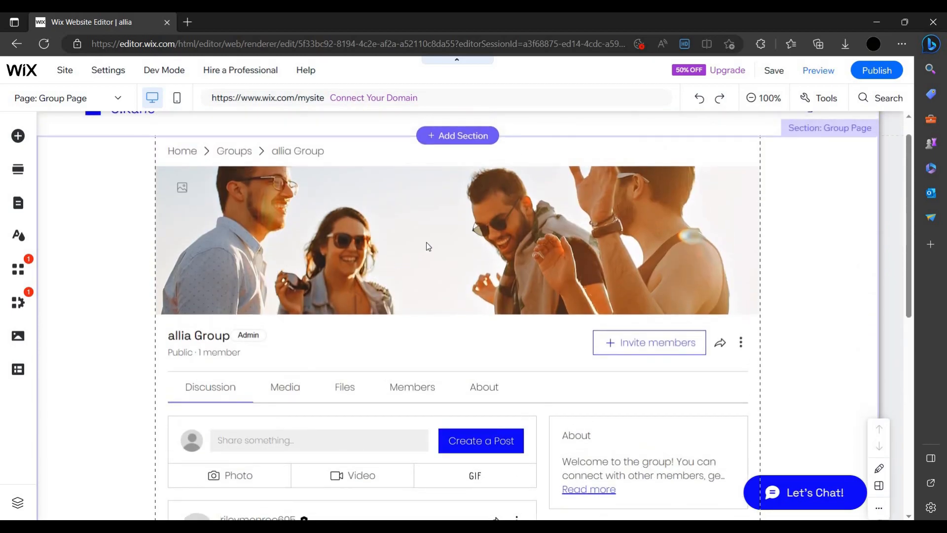
Open group management from the Group Page's group element and start a new group from the Fan Club template.
click(430, 240)
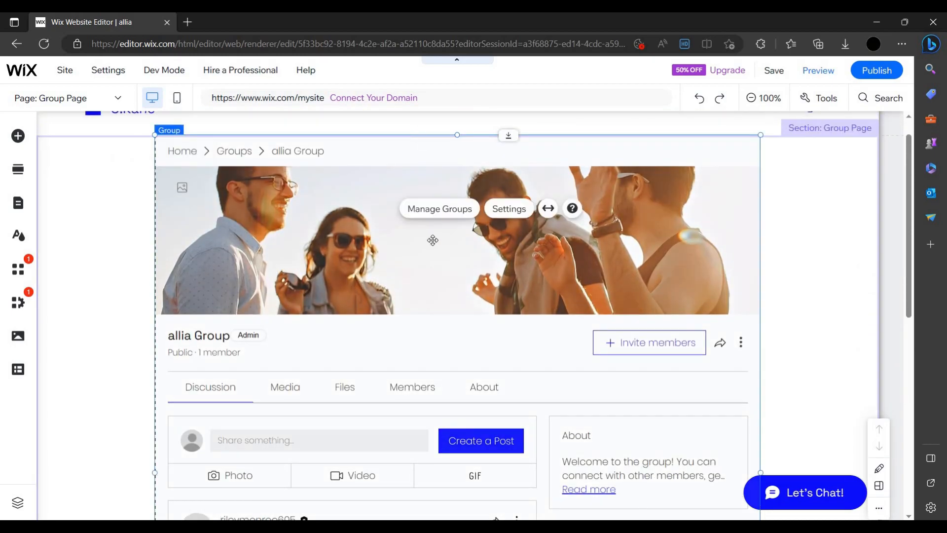
double_click(437, 267)
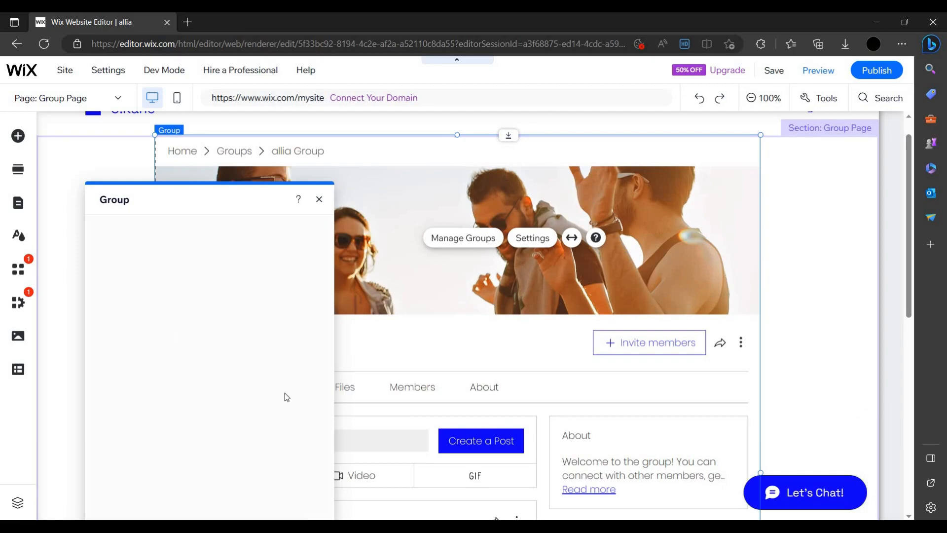
click(268, 350)
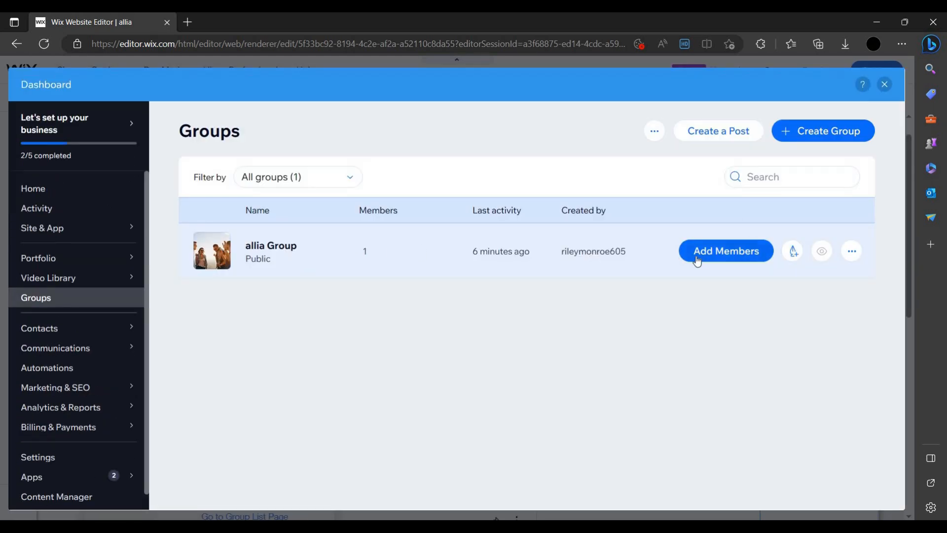
click(821, 139)
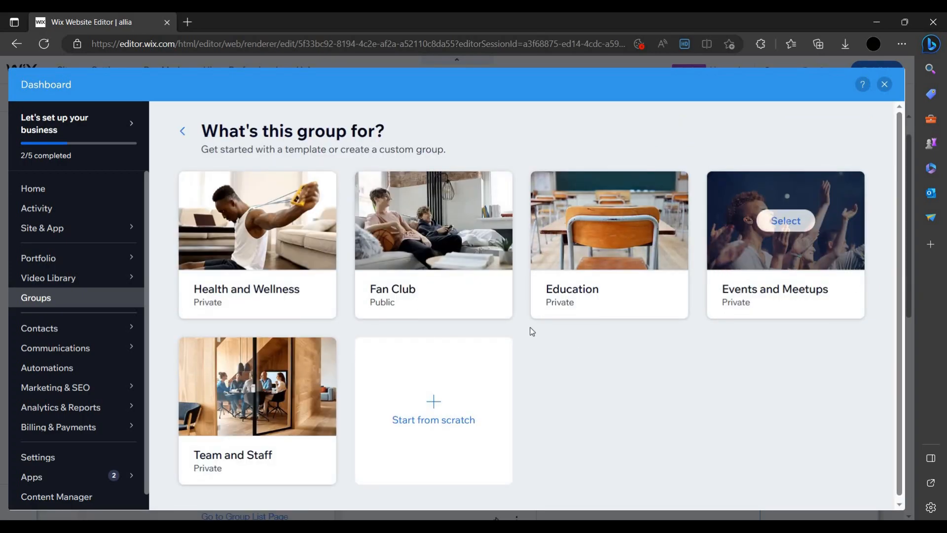
click(434, 221)
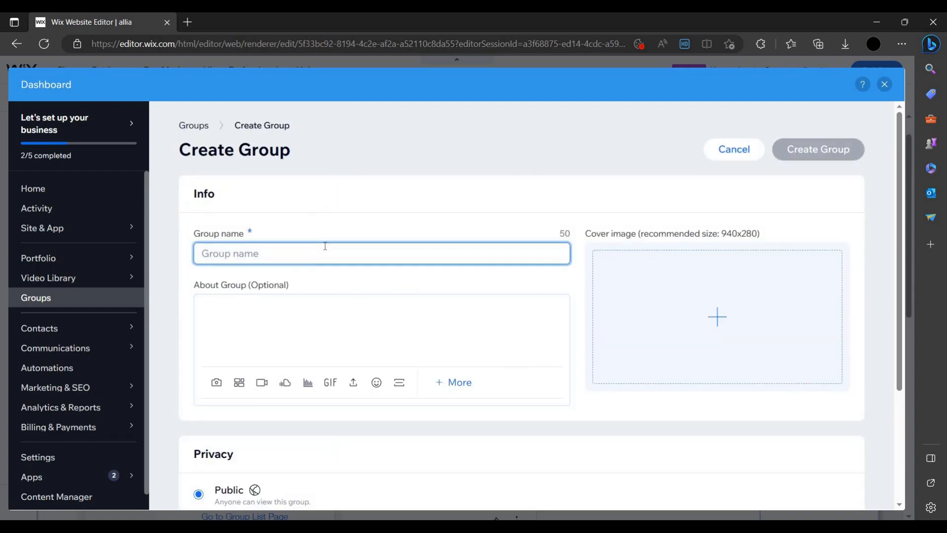
Name the new group fans.
text(fans)
scroll(643, 260, down, 3)
scroll(670, 290, up, 3)
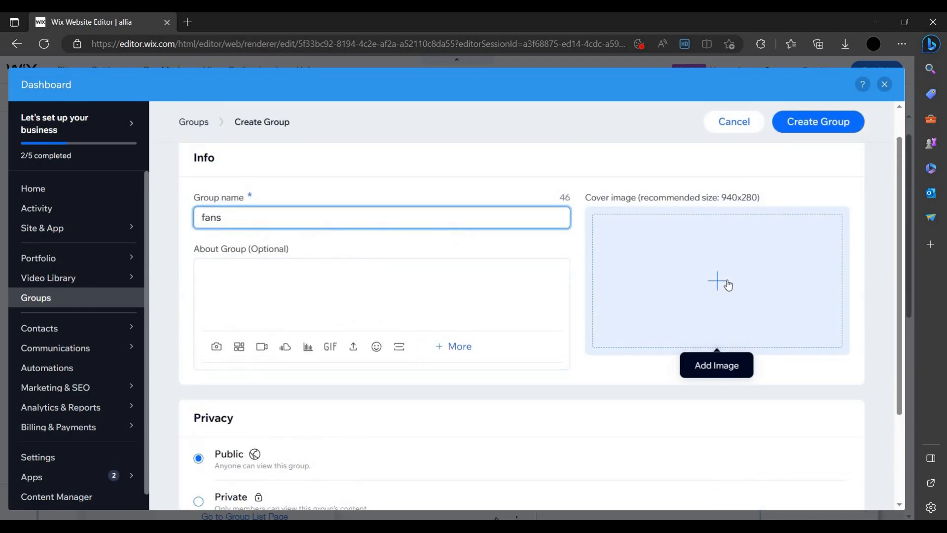
Search the media library for fans and add the Fan Cheering photo as the group's cover image.
click(728, 285)
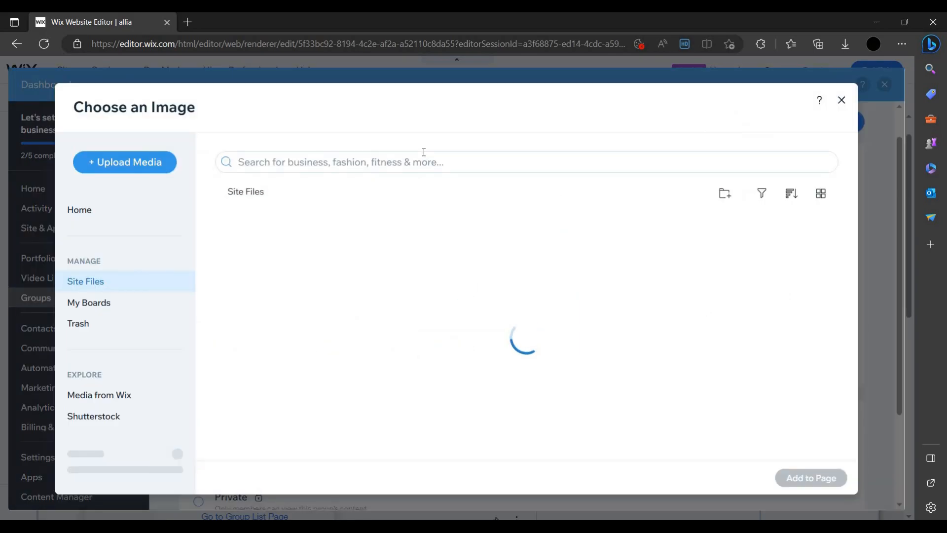
text(fans)
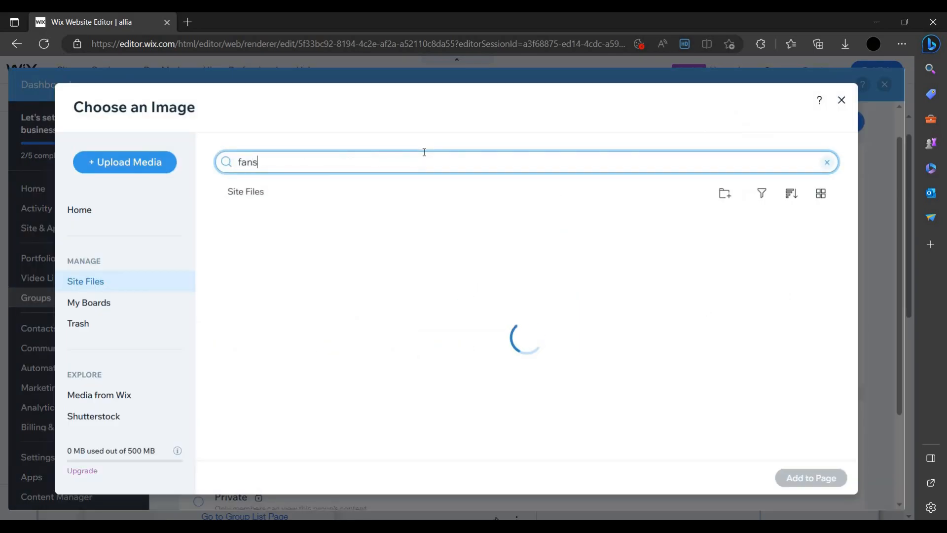
key(Return)
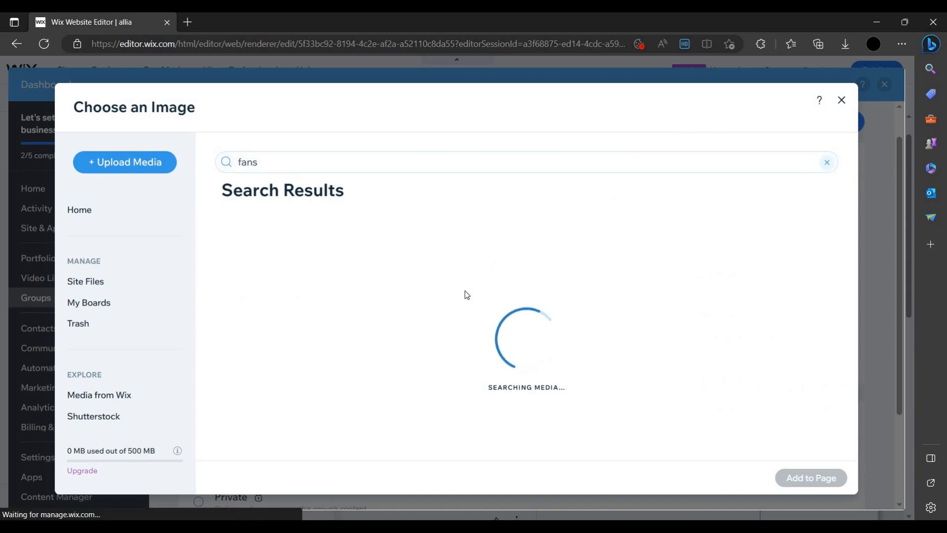
scroll(461, 328, down, 1)
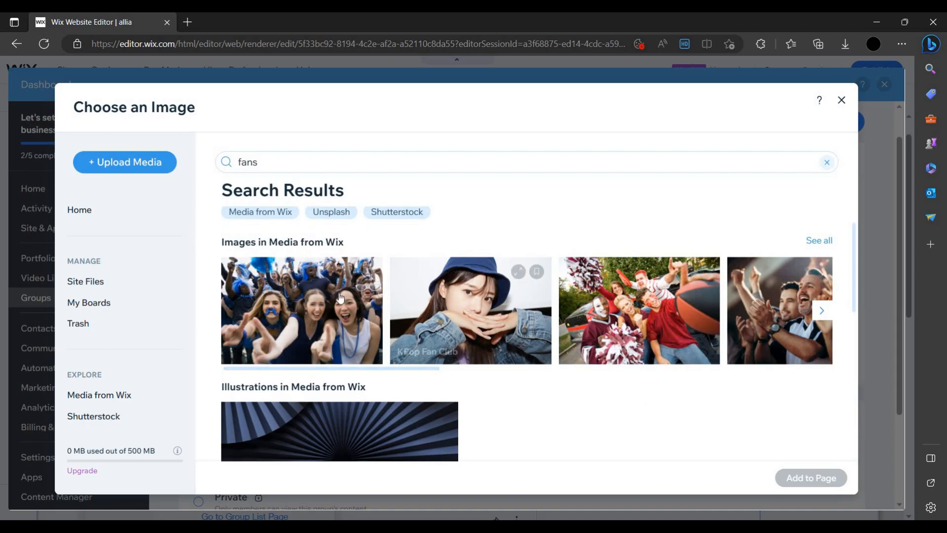
click(249, 358)
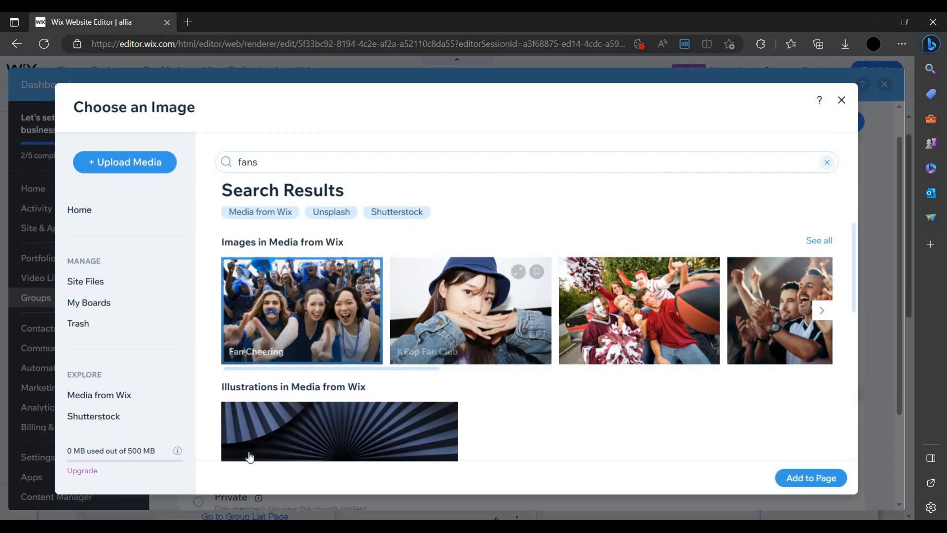
click(818, 479)
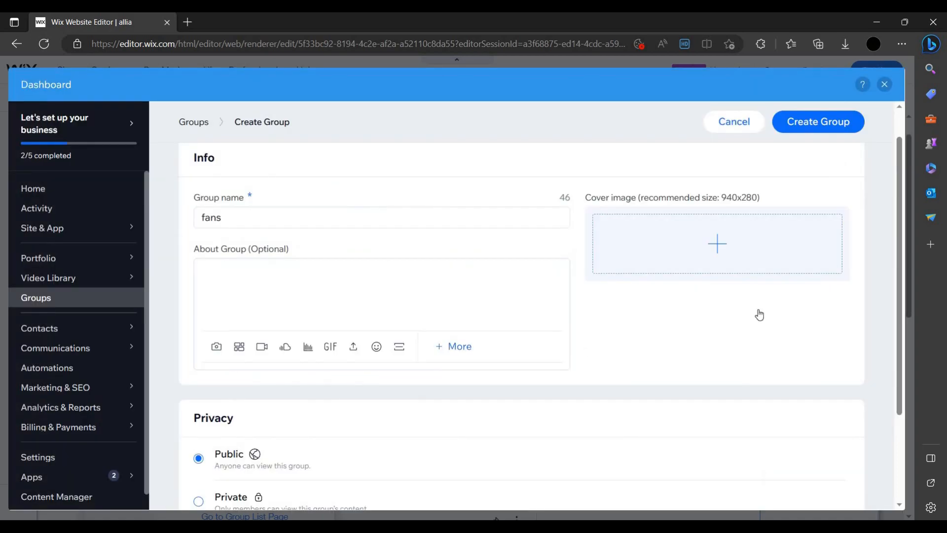
Create the fans group with Public privacy and return from the dashboard to the site editor.
scroll(275, 250, down, 3)
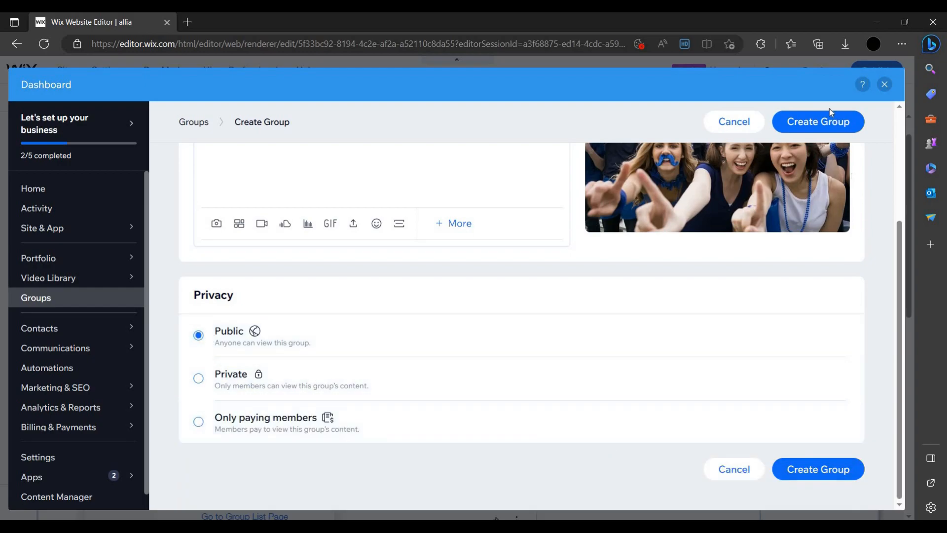
click(830, 475)
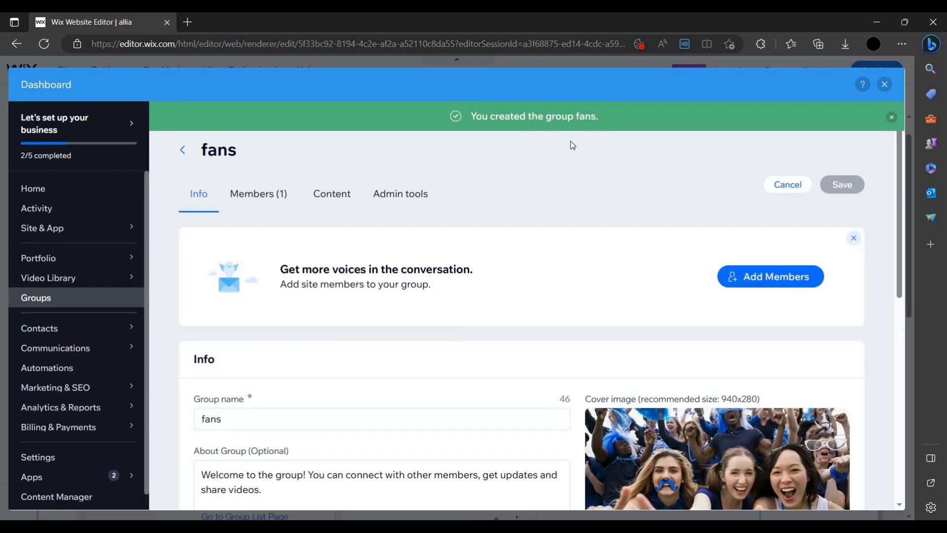
scroll(821, 122, down, 3)
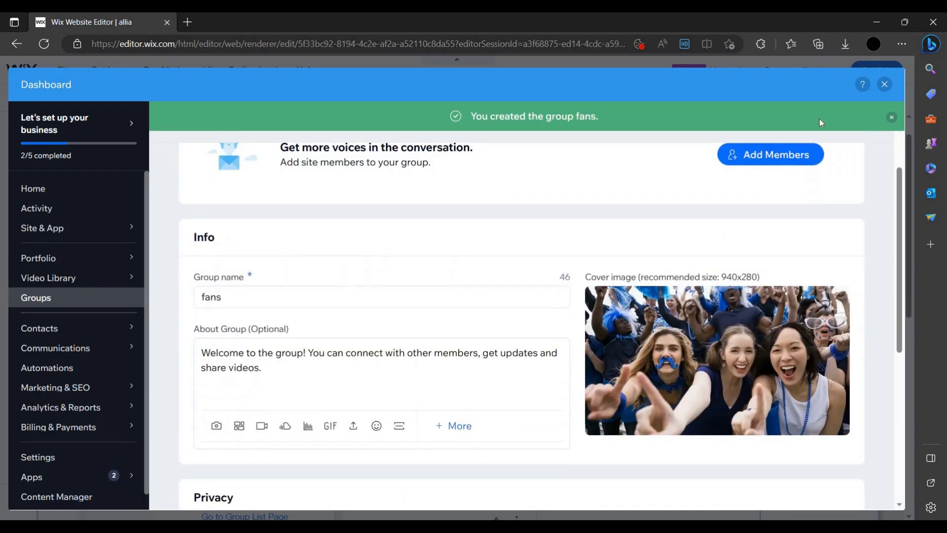
click(885, 83)
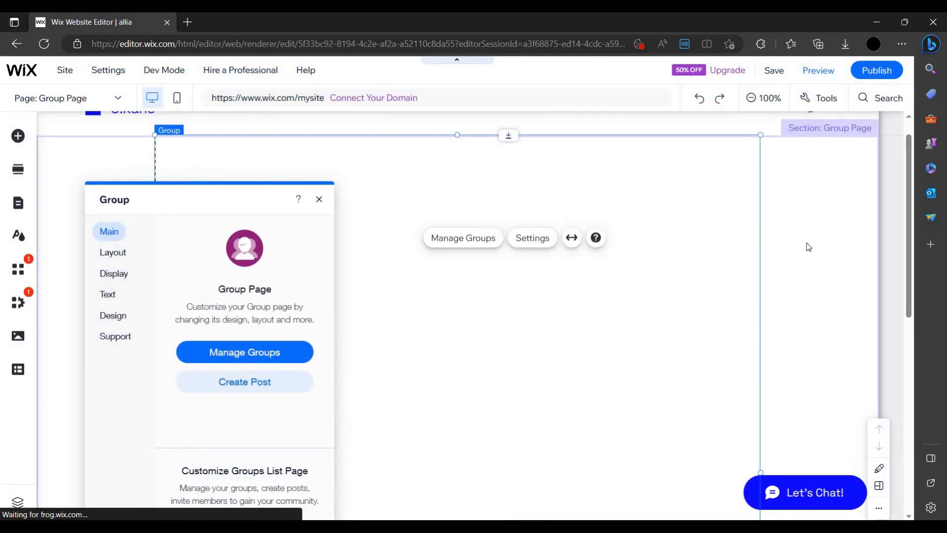
Examine the Group Page of the fans group, from its cover image to the discussion feed and members box.
click(360, 220)
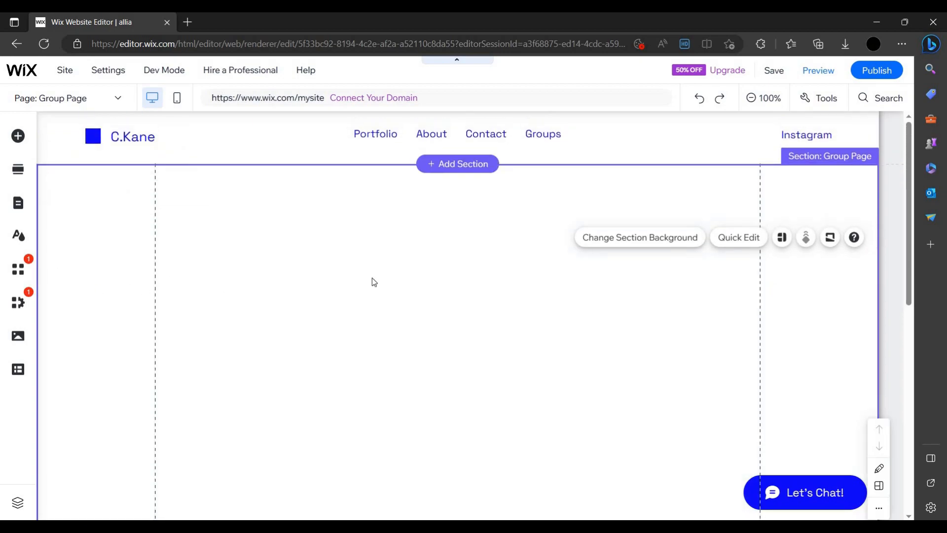
scroll(374, 281, down, 10)
scroll(292, 304, up, 10)
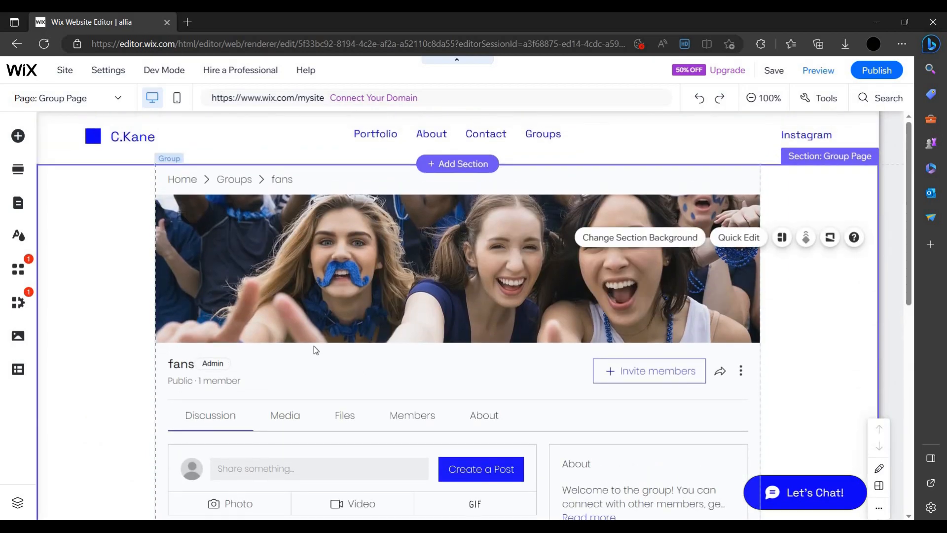
scroll(169, 254, down, 1)
scroll(241, 210, up, 1)
scroll(393, 312, down, 6)
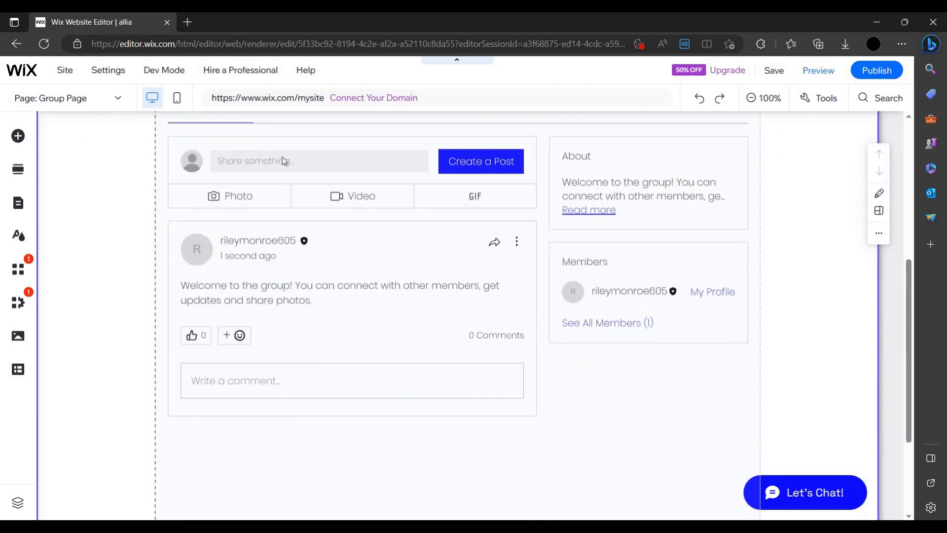
scroll(289, 336, up, 4)
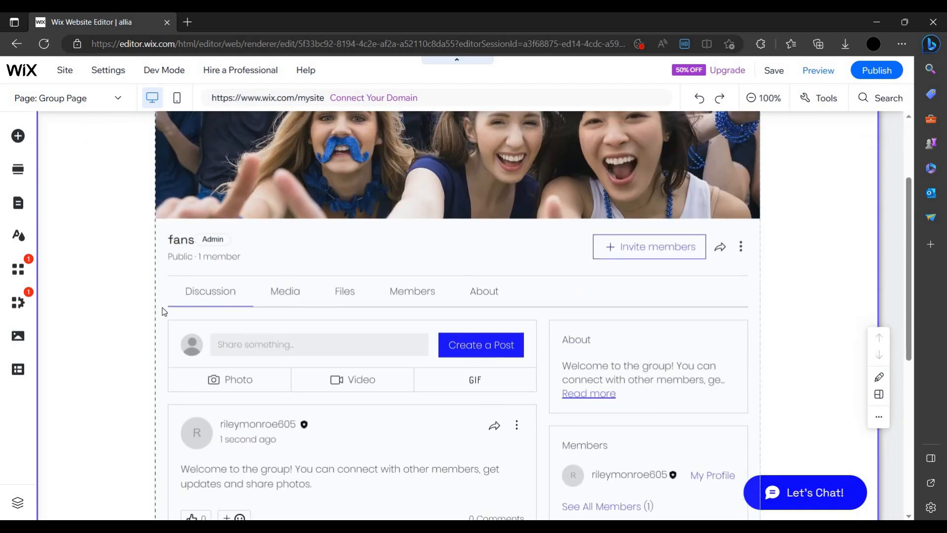
scroll(266, 261, down, 3)
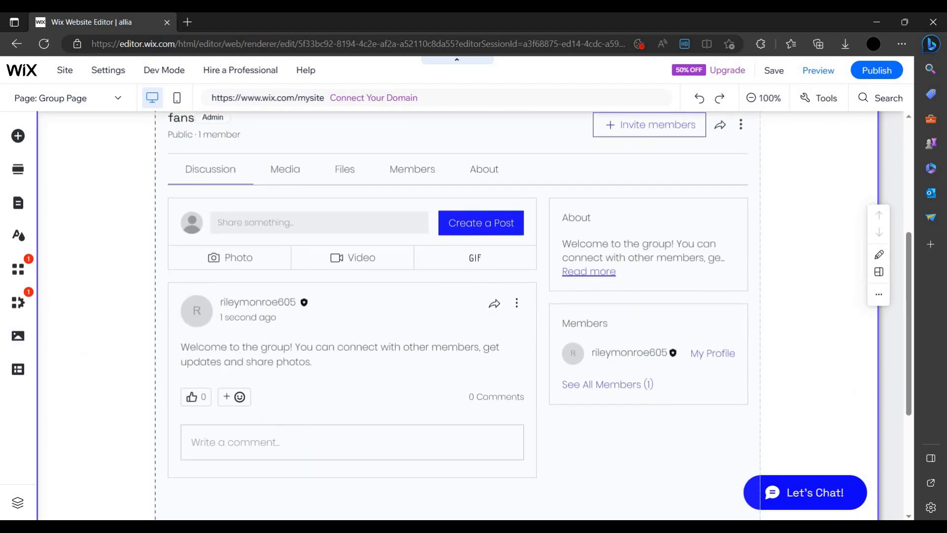
Open the Groups page from the site's groups pages and look over its feed and My Groups list.
click(19, 216)
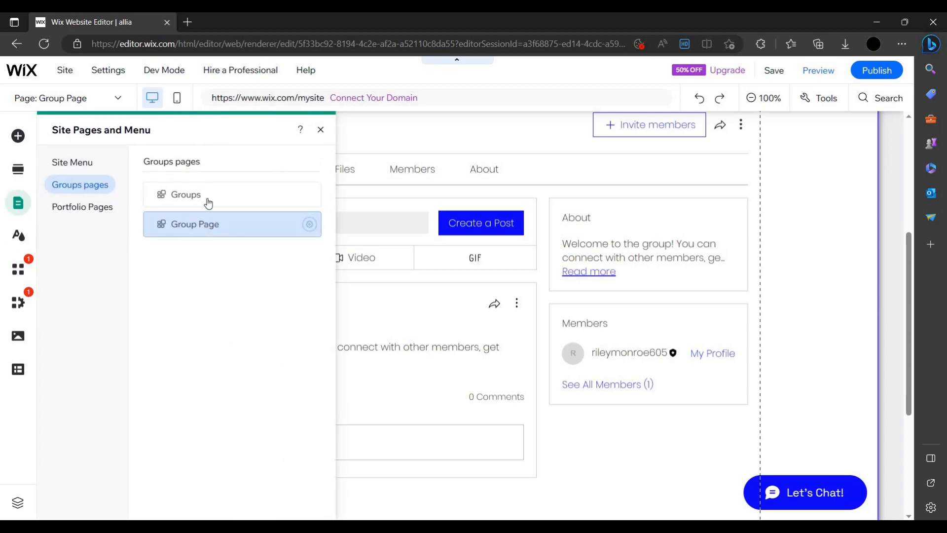
click(206, 200)
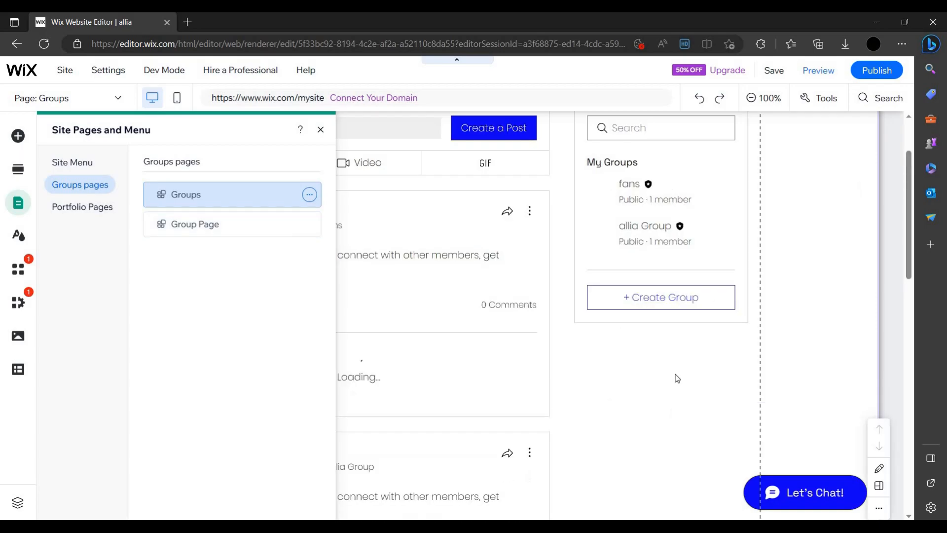
click(656, 308)
scroll(656, 303, up, 2)
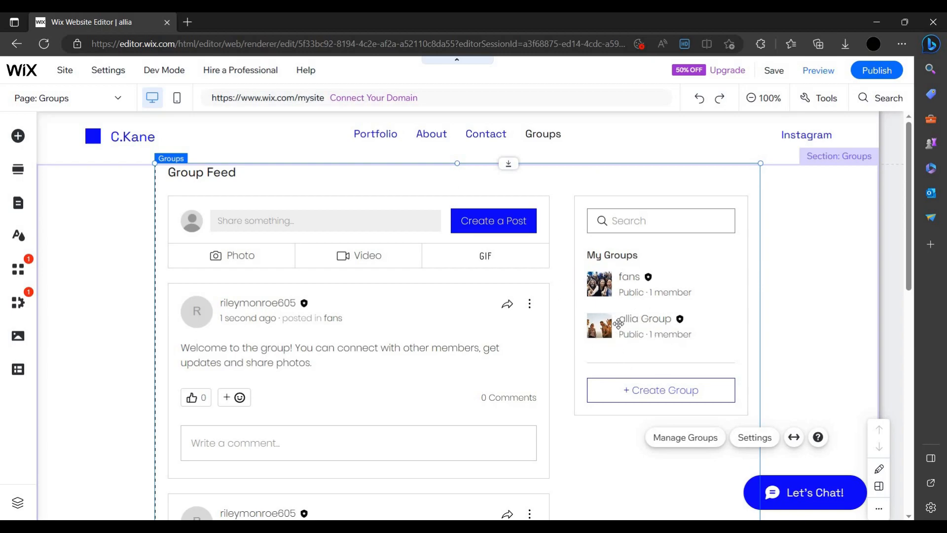
Move the groups feed element slightly lower within its section, to about x 6, y 119.
click(618, 323)
drag(641, 339, 640, 232)
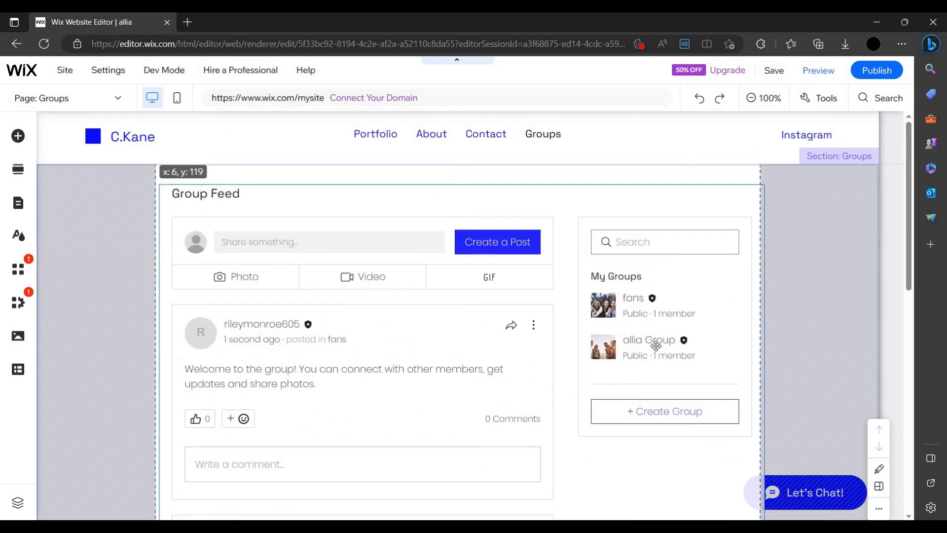
click(827, 276)
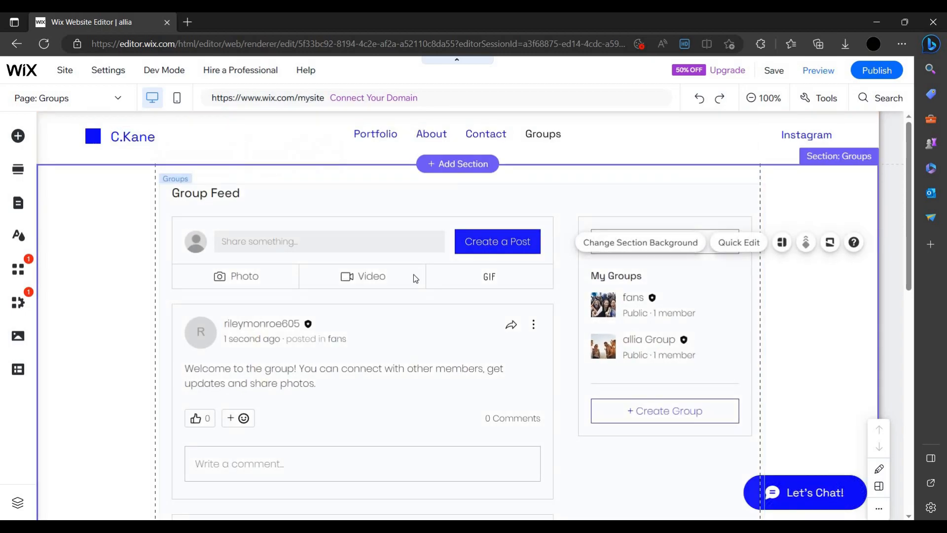
Apply the Eclectic color and text theme to the site and check the Groups page with it.
click(12, 238)
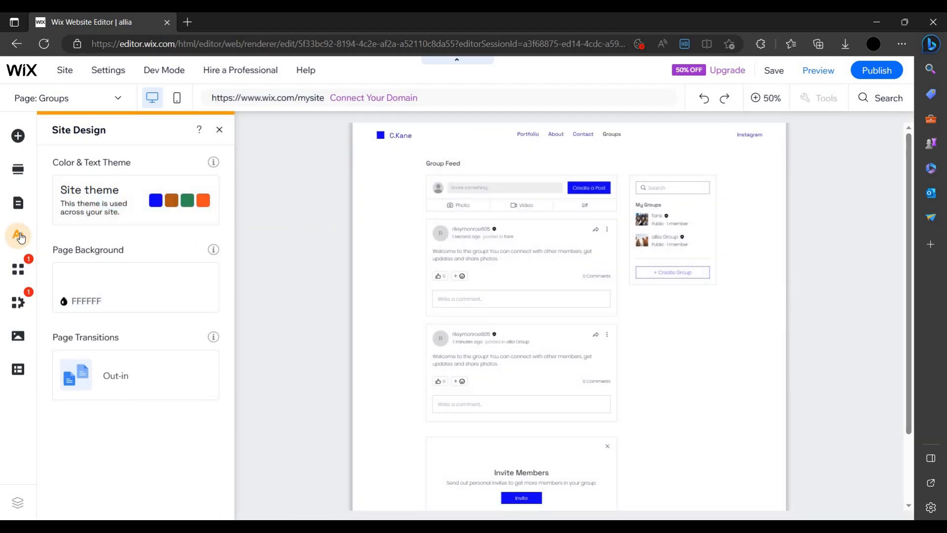
click(18, 237)
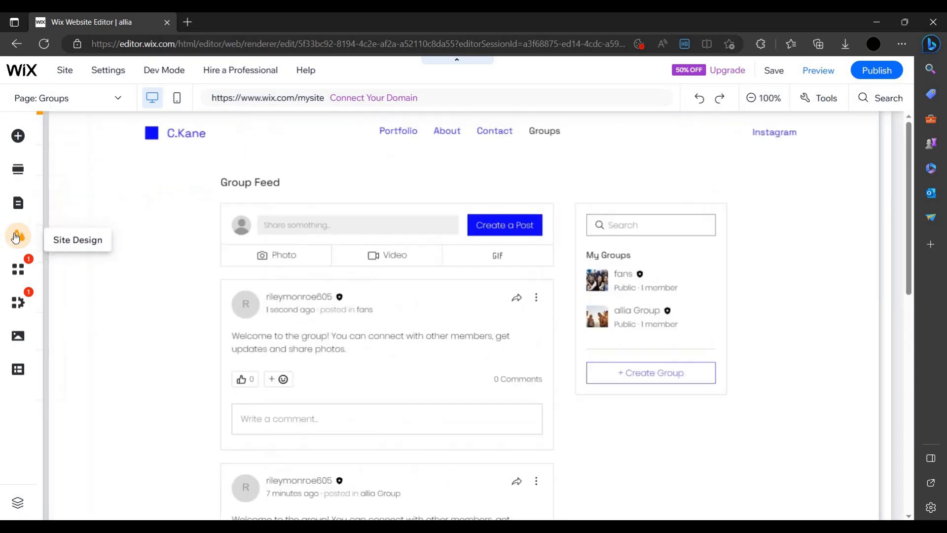
click(16, 238)
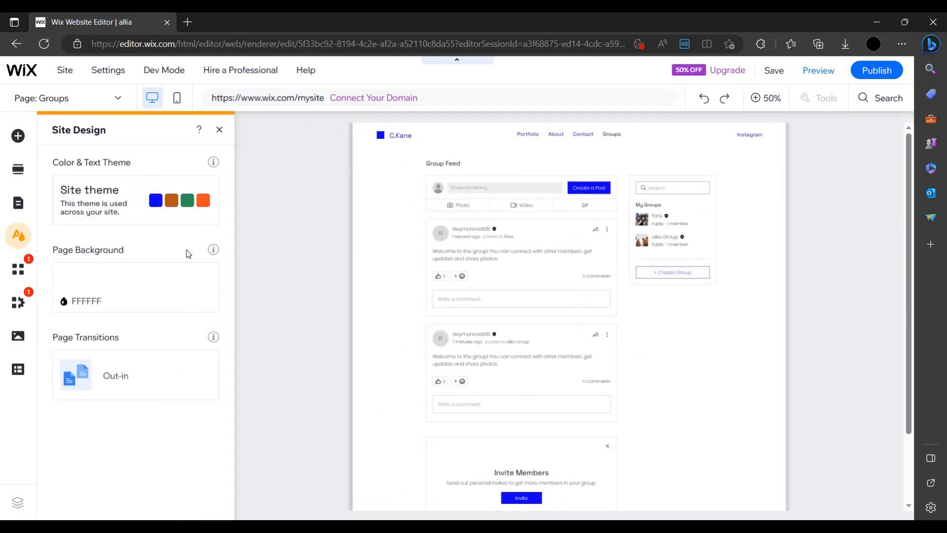
click(138, 199)
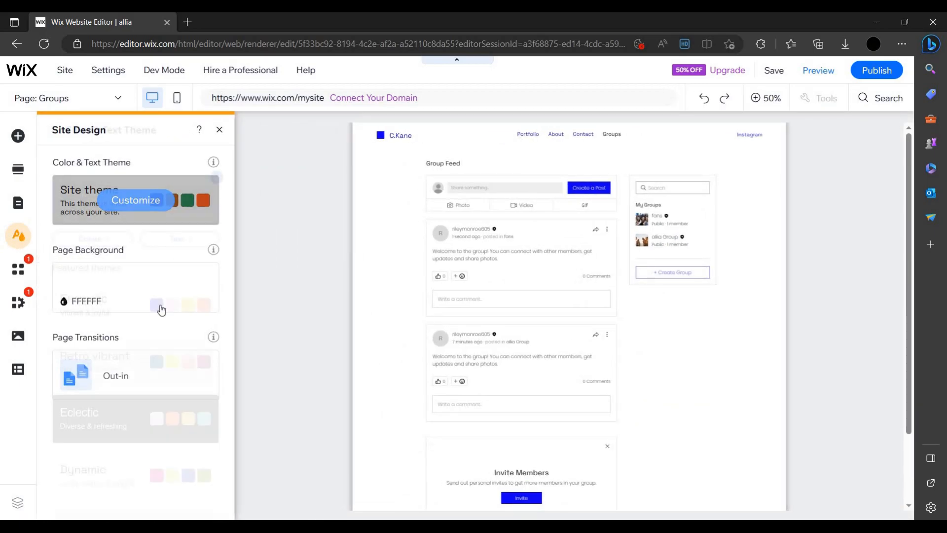
scroll(133, 363, down, 1)
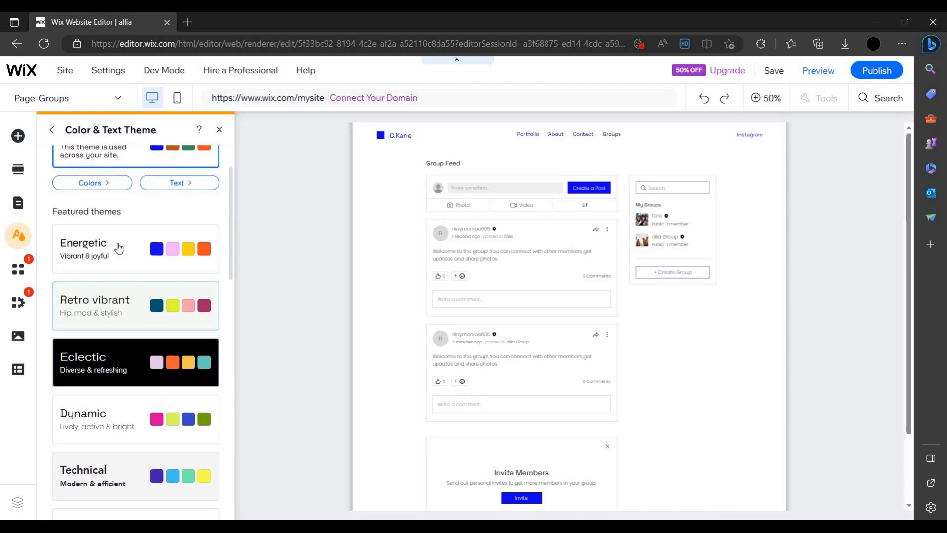
click(121, 378)
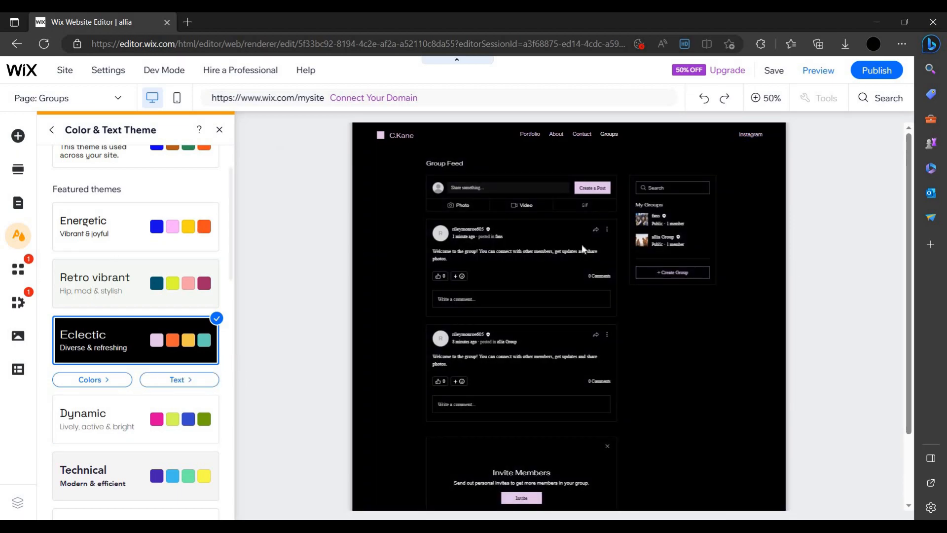
scroll(586, 268, down, 2)
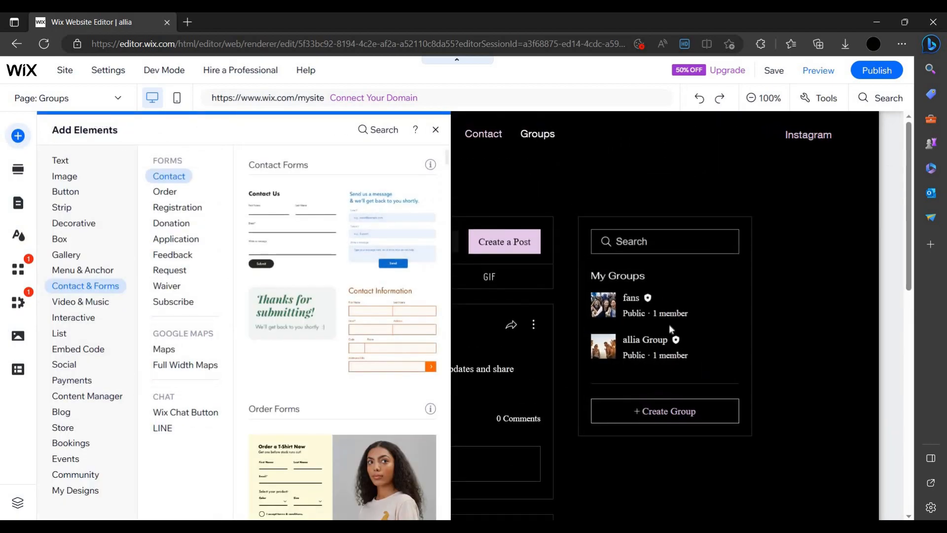
Add a social bar with icons from Instagram to TikTok and place it in the footer beside the copyright text.
scroll(663, 316, down, 7)
click(69, 190)
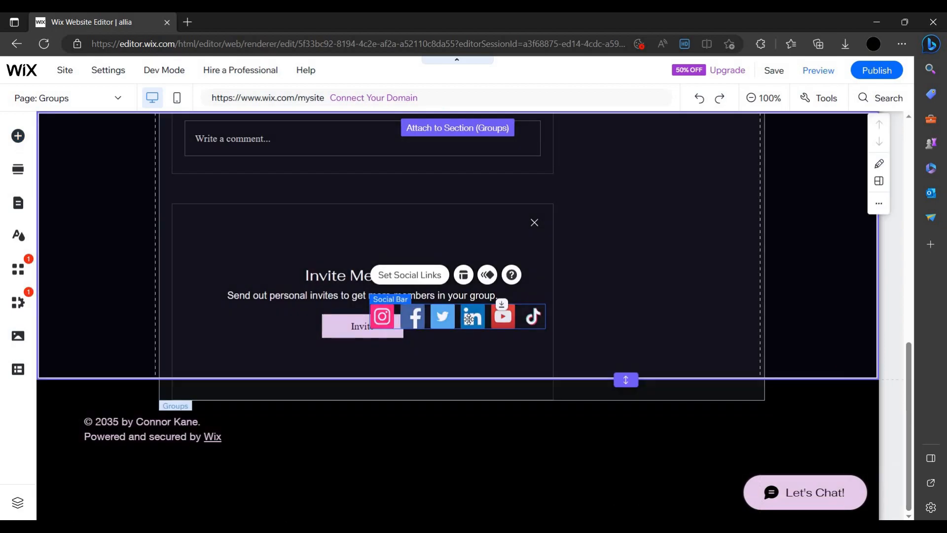
drag(471, 320, 423, 449)
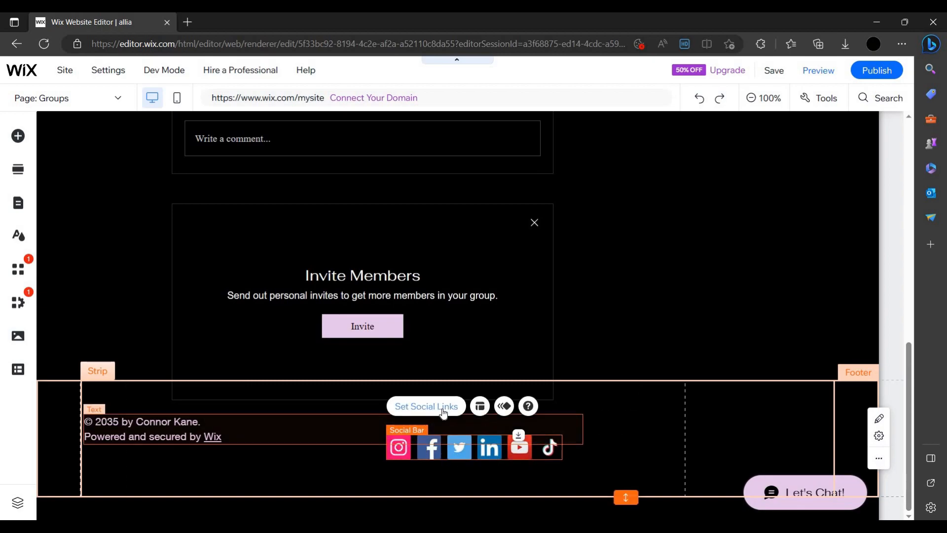
Try to change the web address linked to the Instagram icon in the footer's social bar.
click(426, 406)
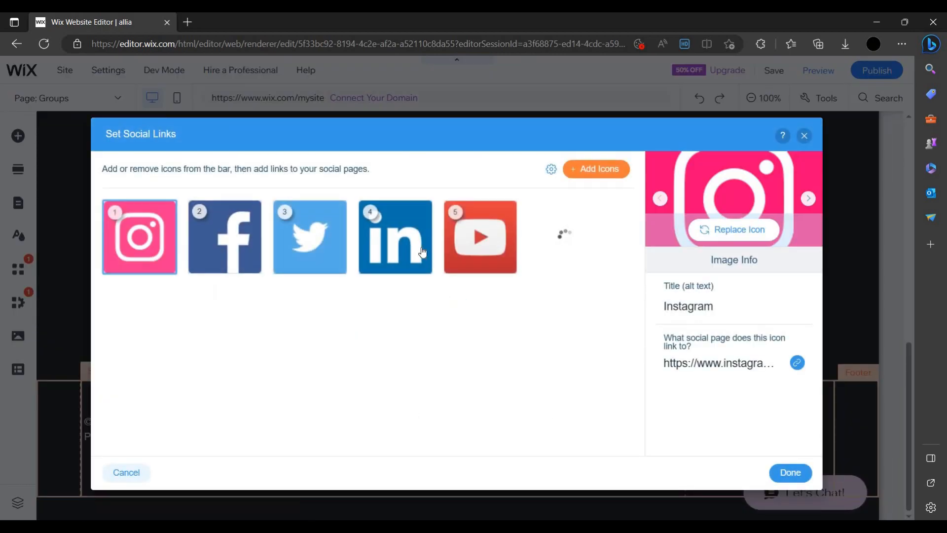
click(682, 364)
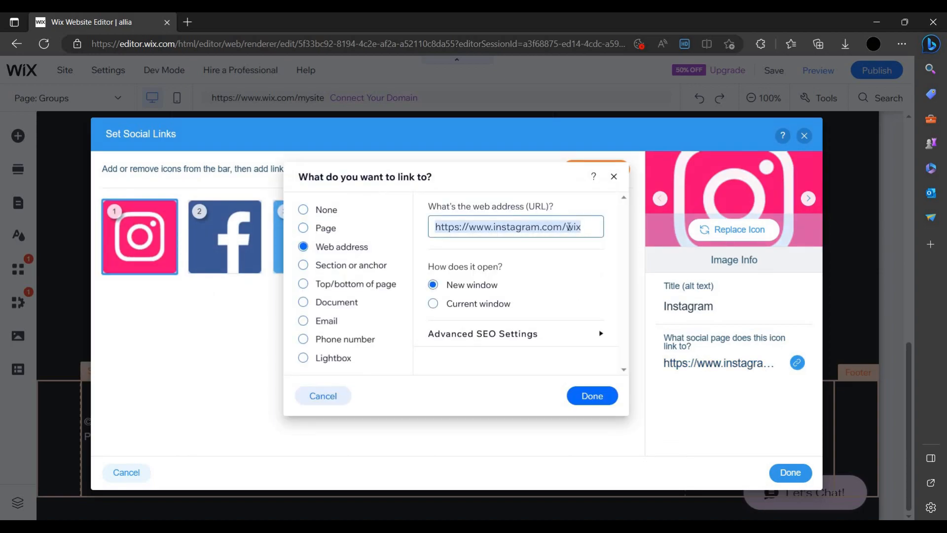
key(BackSpace)
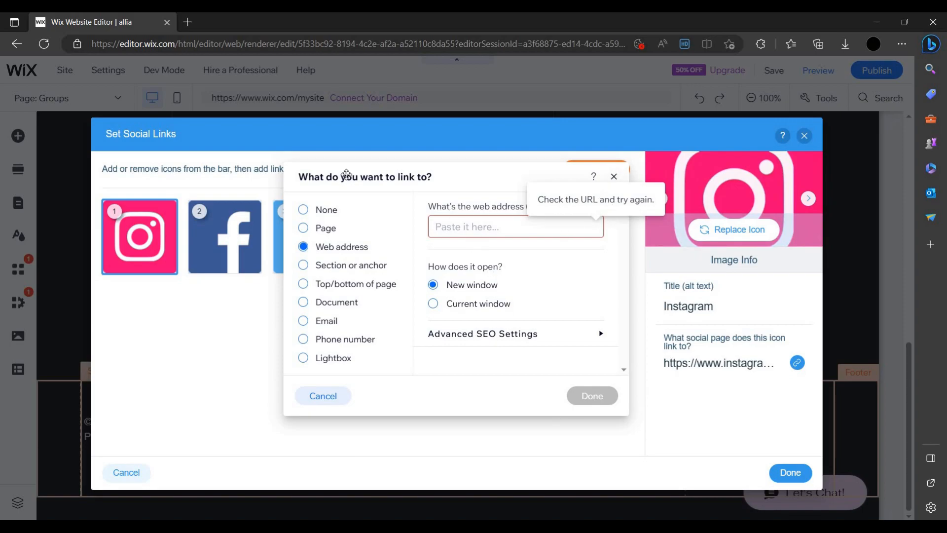
click(586, 210)
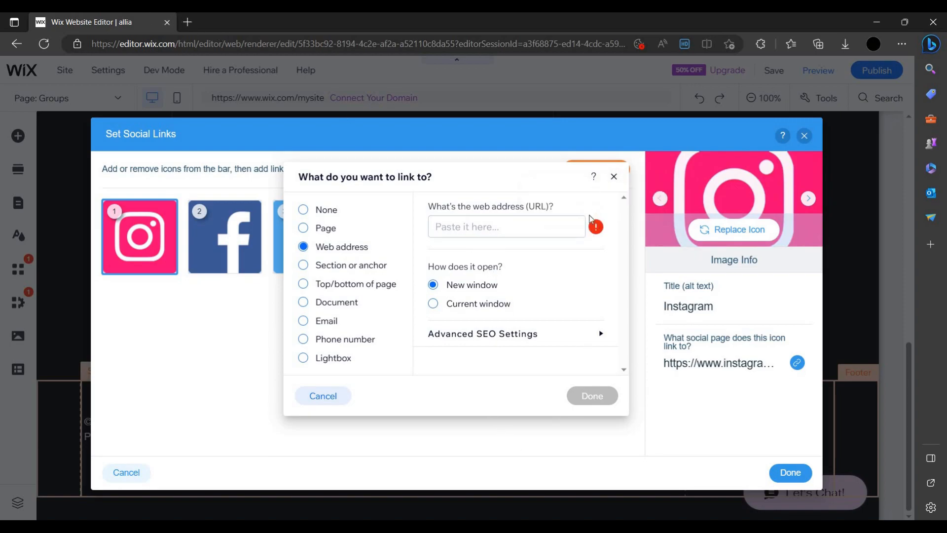
click(524, 227)
text(z)
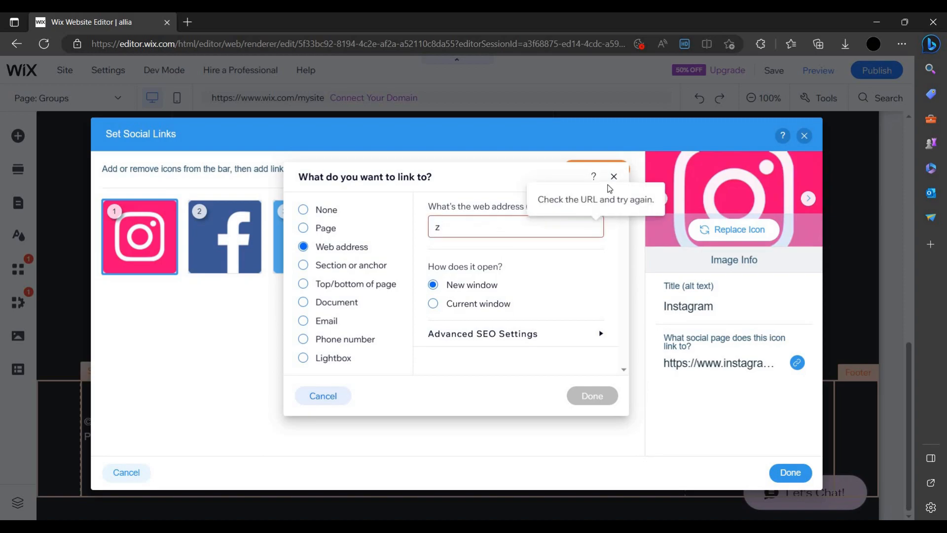
click(614, 176)
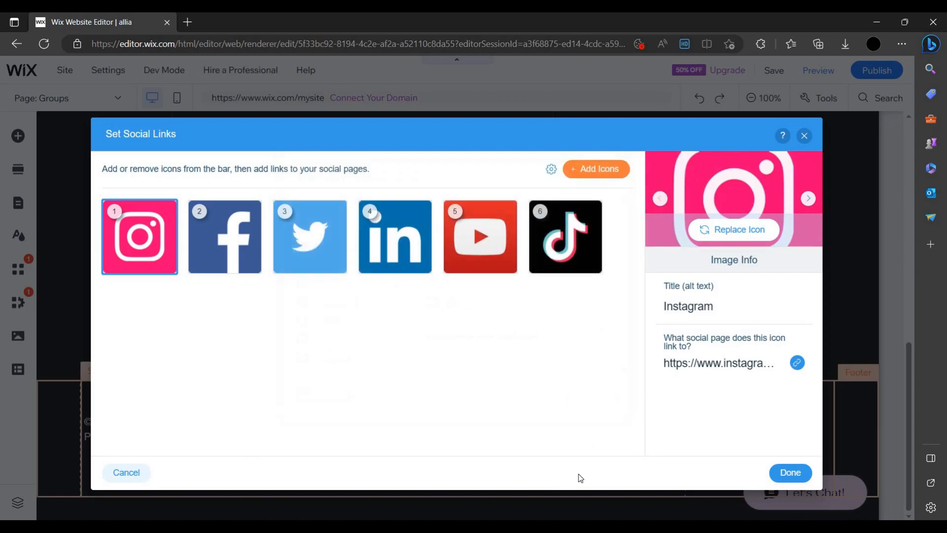
Check the web address linked to the Facebook icon and leave the social link settings.
click(222, 241)
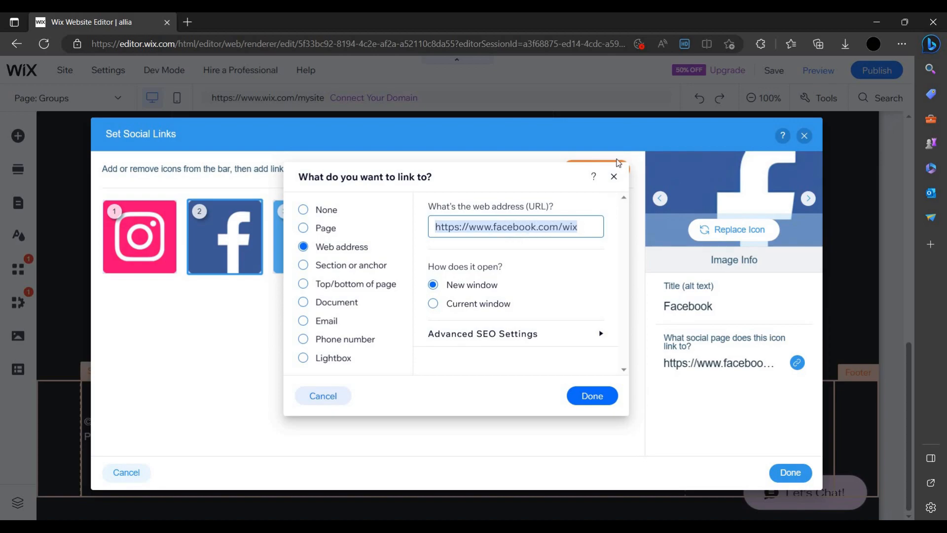
click(614, 178)
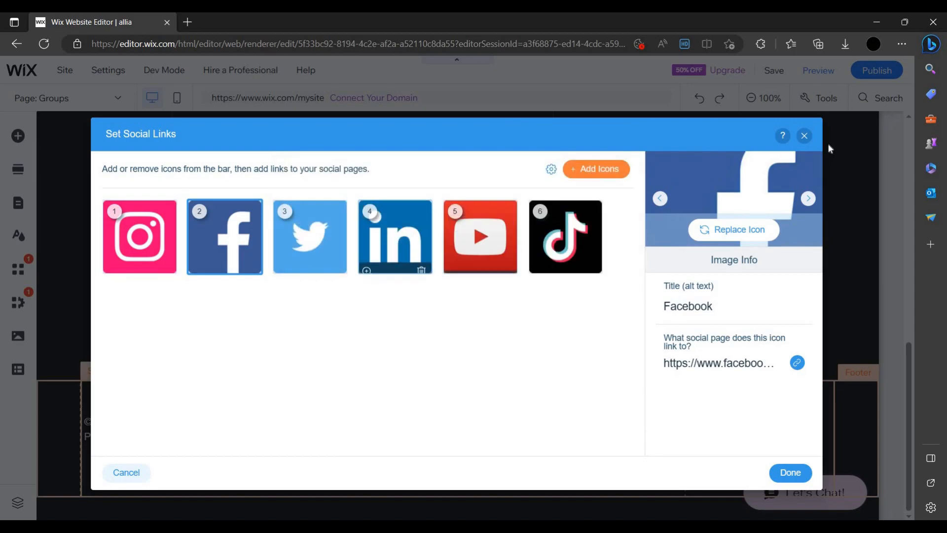
click(281, 311)
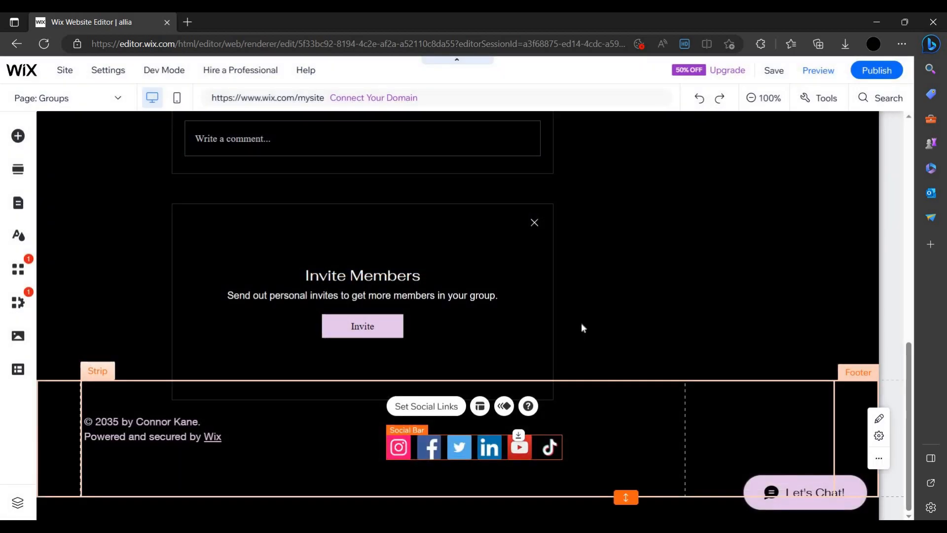
Open the About page for editing from the site menu's page list.
scroll(407, 335, up, 7)
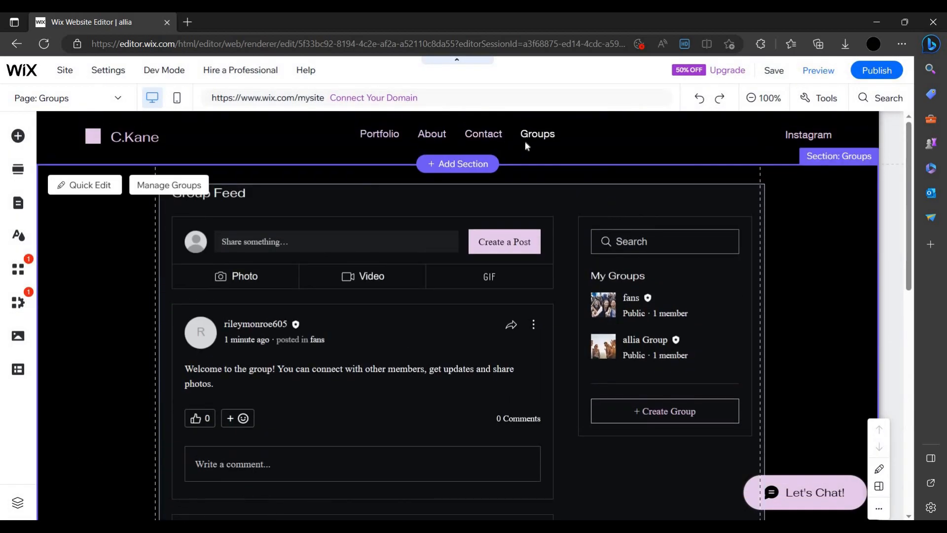
click(482, 139)
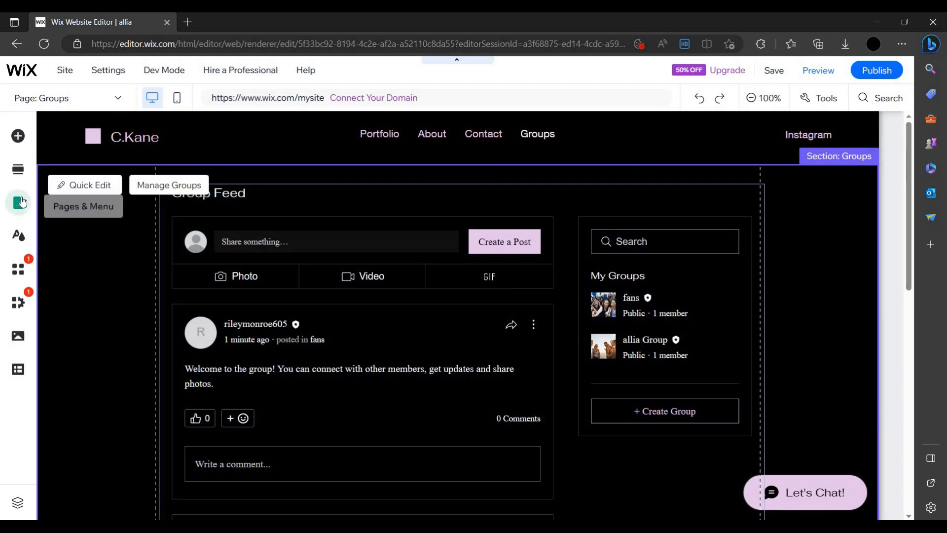
click(74, 197)
click(96, 212)
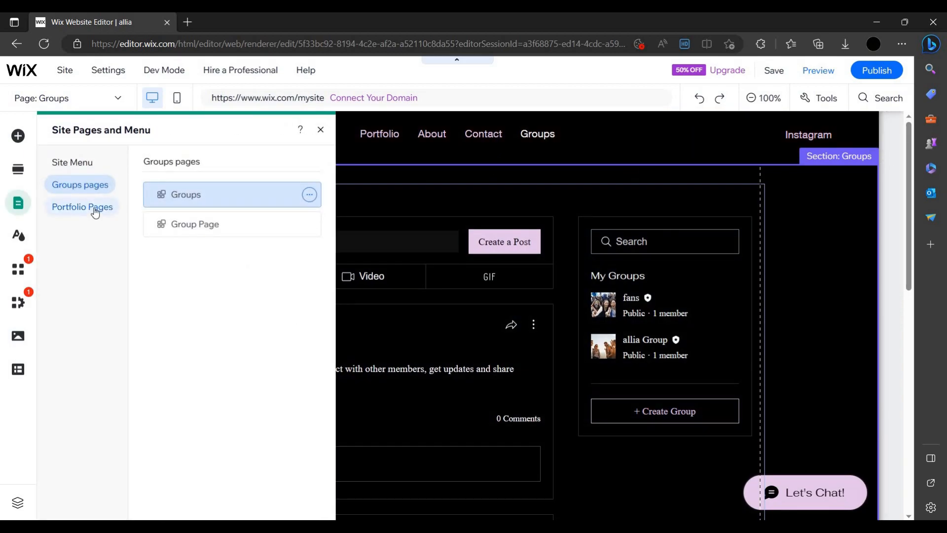
click(18, 203)
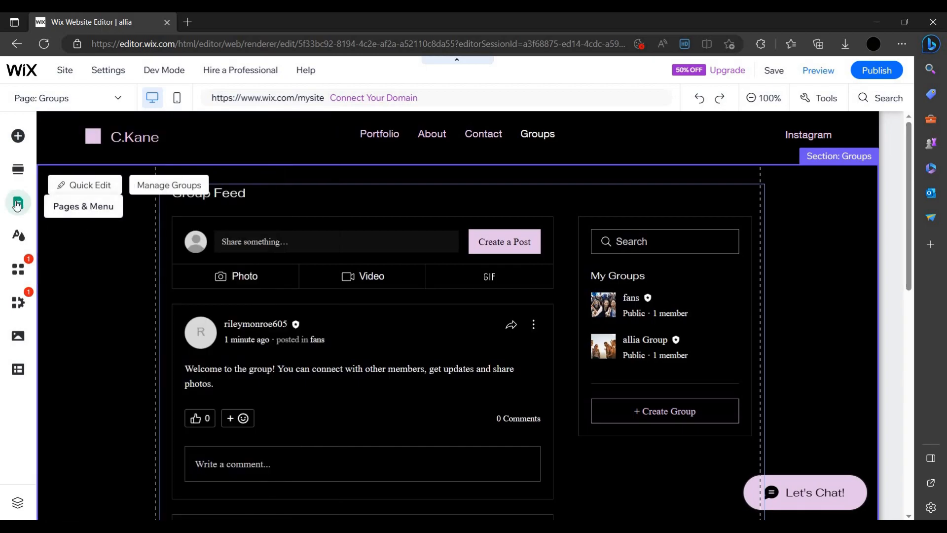
click(18, 203)
click(73, 164)
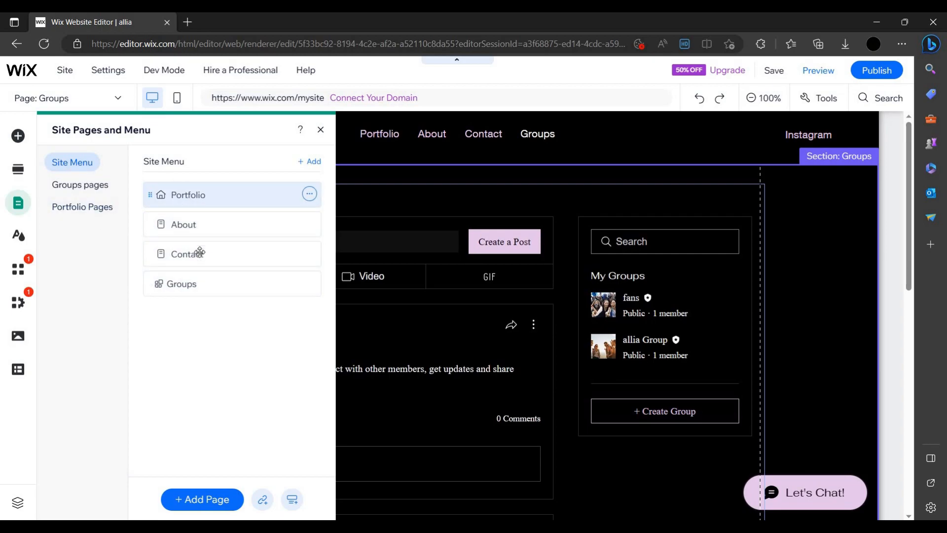
click(195, 223)
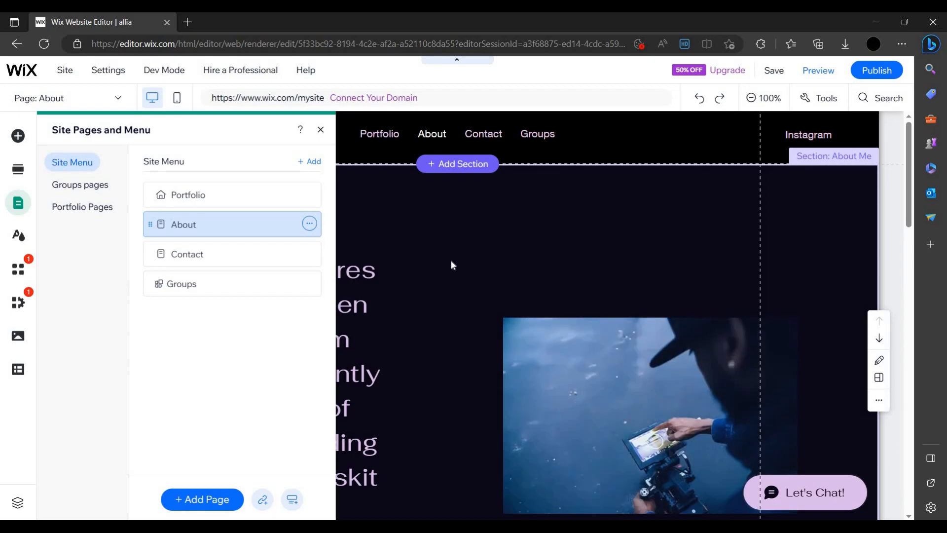
Look over the About page's sections with the browser zoom reduced to 80%.
scroll(203, 244, down, 5)
scroll(405, 269, up, 5)
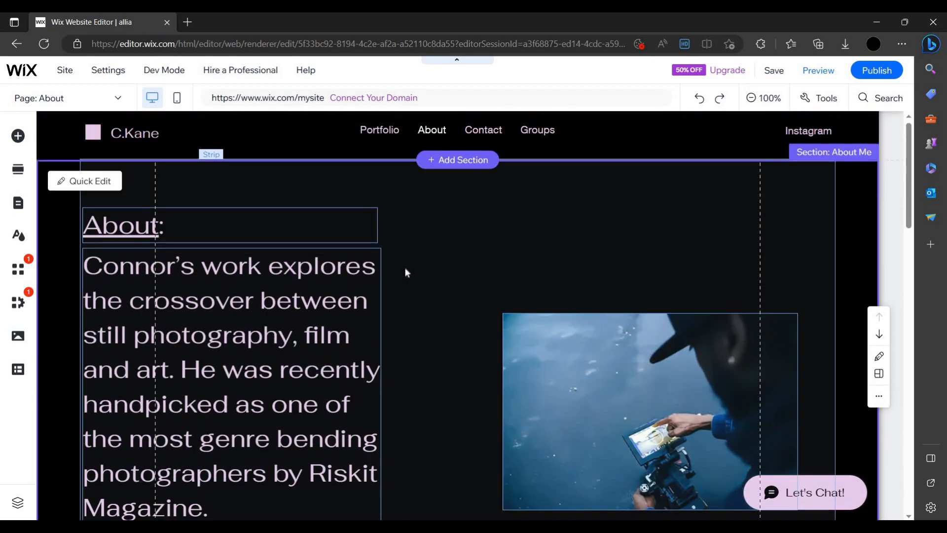
key(ctrl+minus)
scroll(666, 298, down, 5)
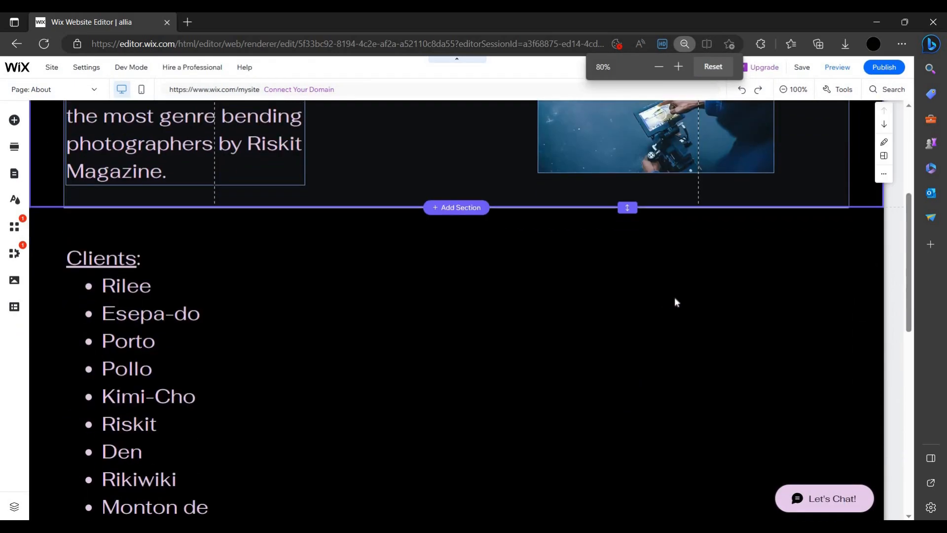
scroll(609, 352, up, 4)
scroll(608, 353, up, 1)
click(638, 317)
drag(638, 317, 621, 299)
Replace the paragraph under the About heading with "i am a graphic designer and i am good".
click(159, 260)
click(158, 261)
double_click(158, 262)
key(BackSpace)
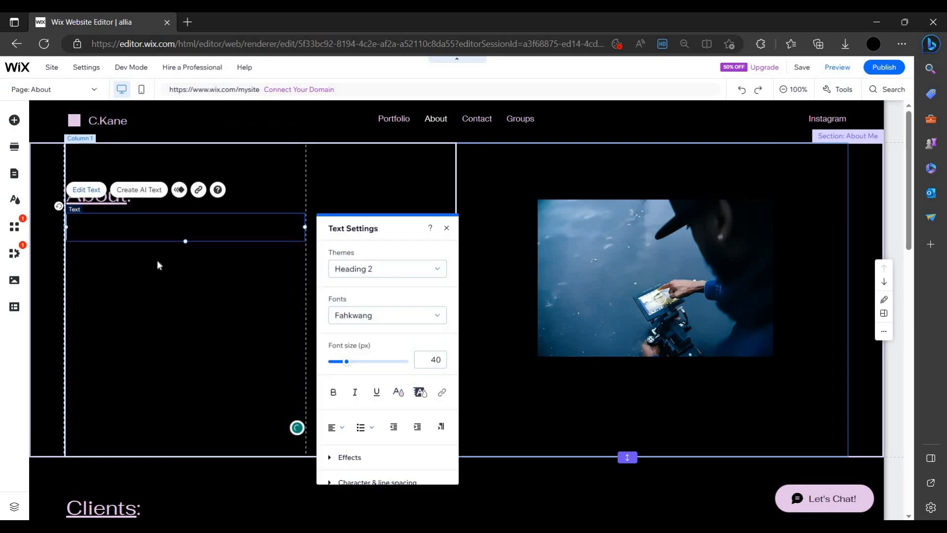
text(i)
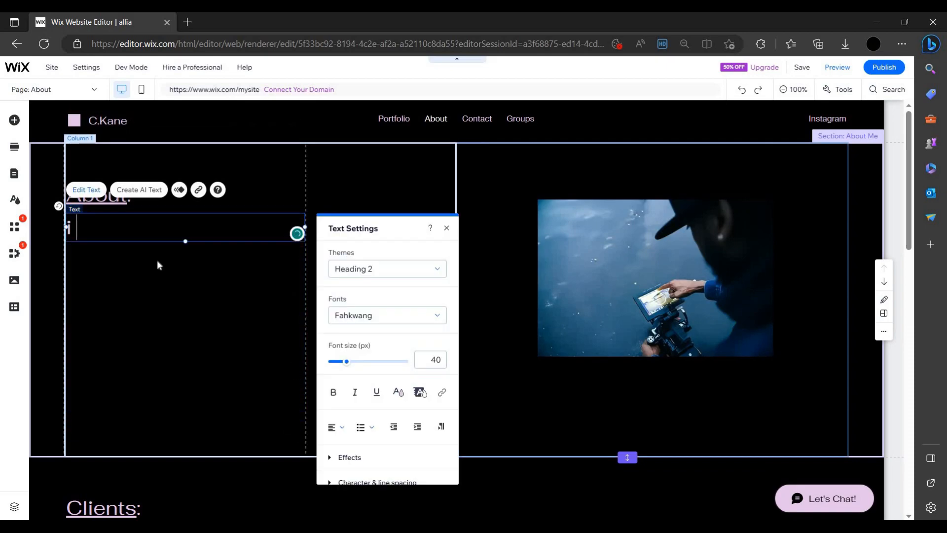
text( am gra)
key(BackSpace)
key(BackSpace)
key(BackSpace)
text(a)
key(BackSpace)
text(g)
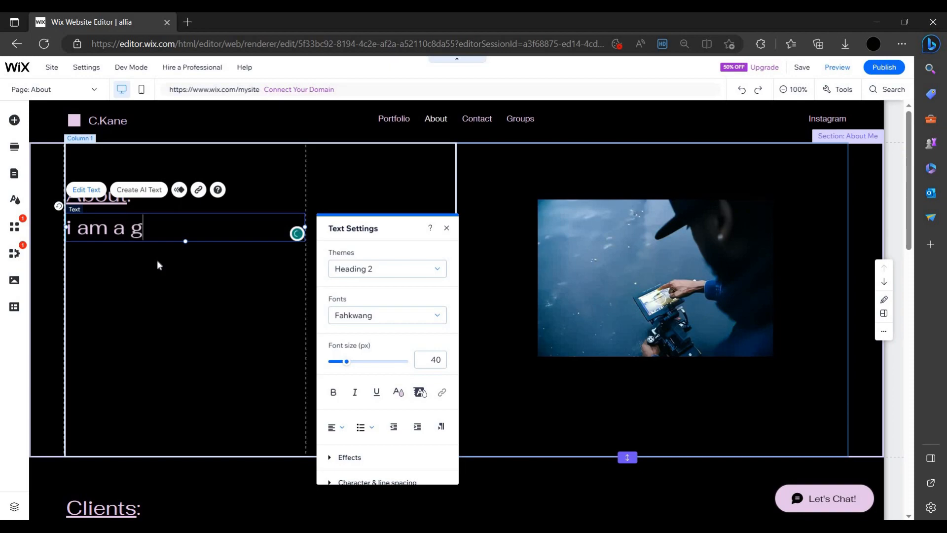
text(rapgic)
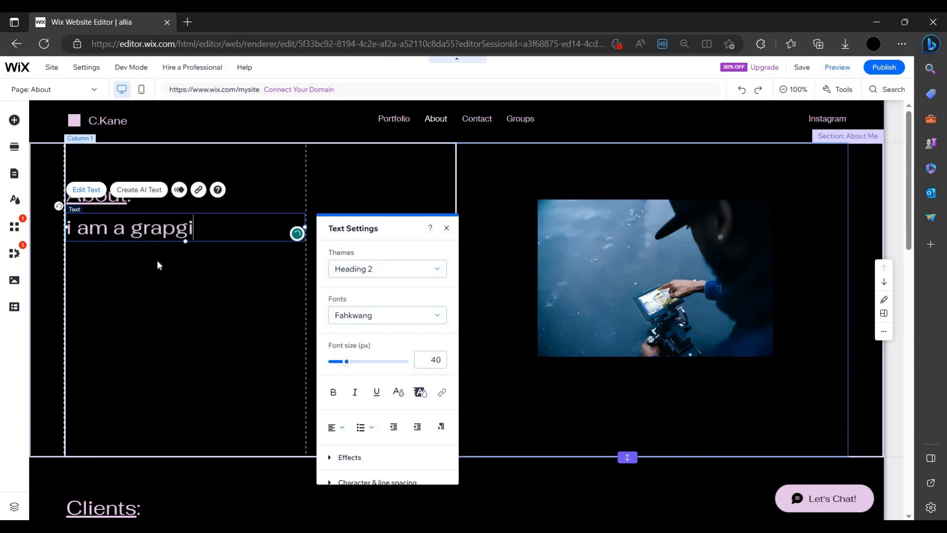
key(BackSpace)
key(BackSpace)
key(BackSpace)
key(BackSpace)
text(phic desig)
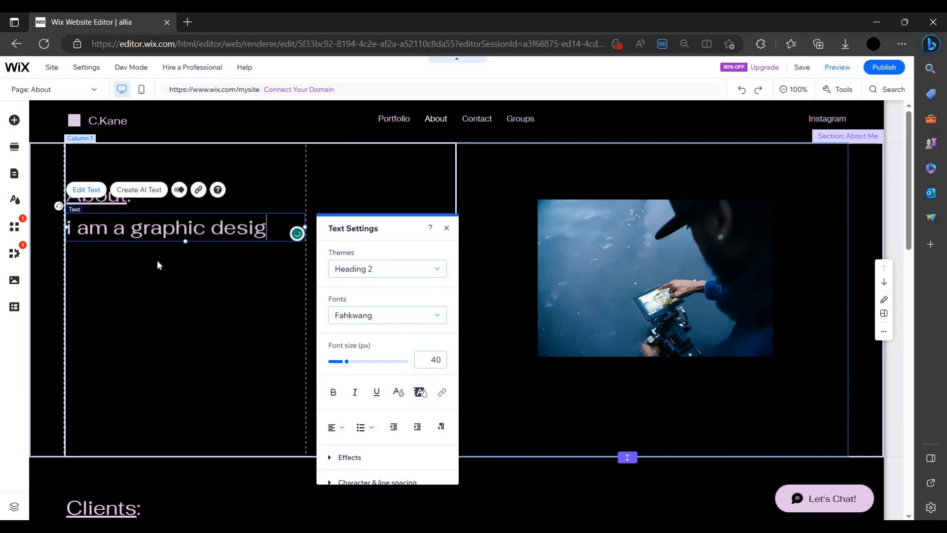
text(nerand)
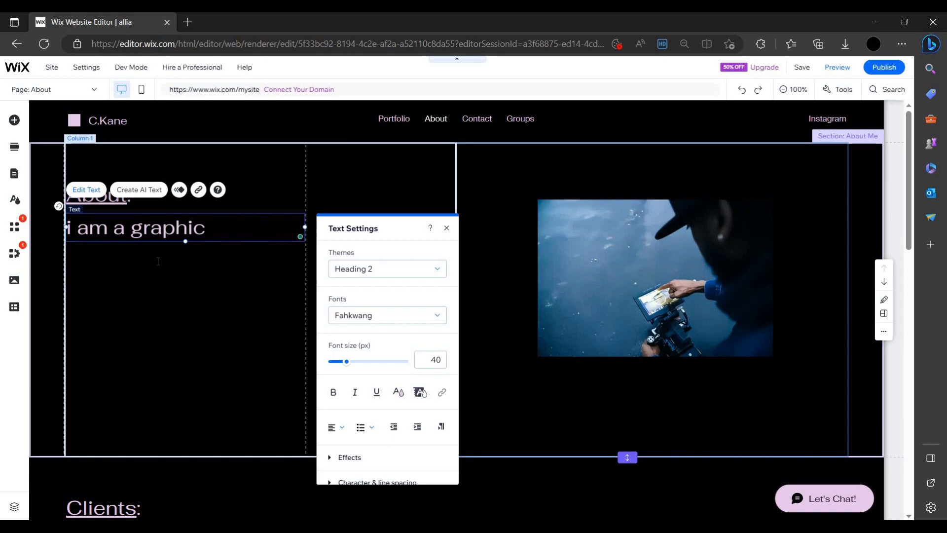
key(BackSpace)
key(BackSpace)
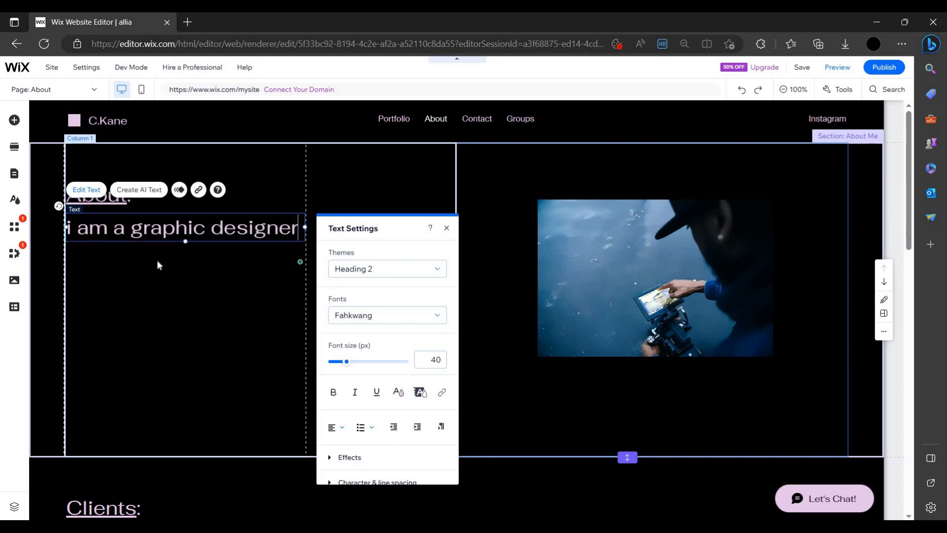
text(axdc)
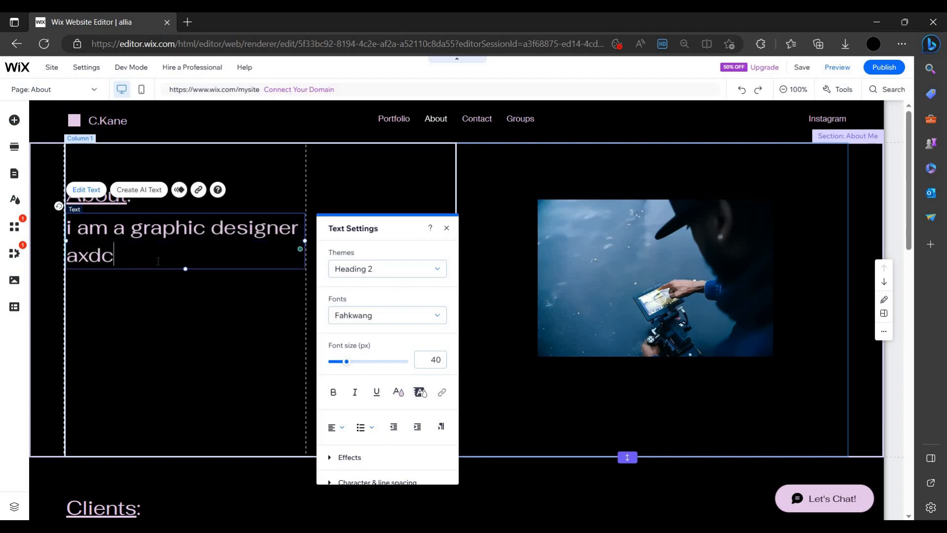
key(BackSpace)
key(BackSpace)
text(nd i am good)
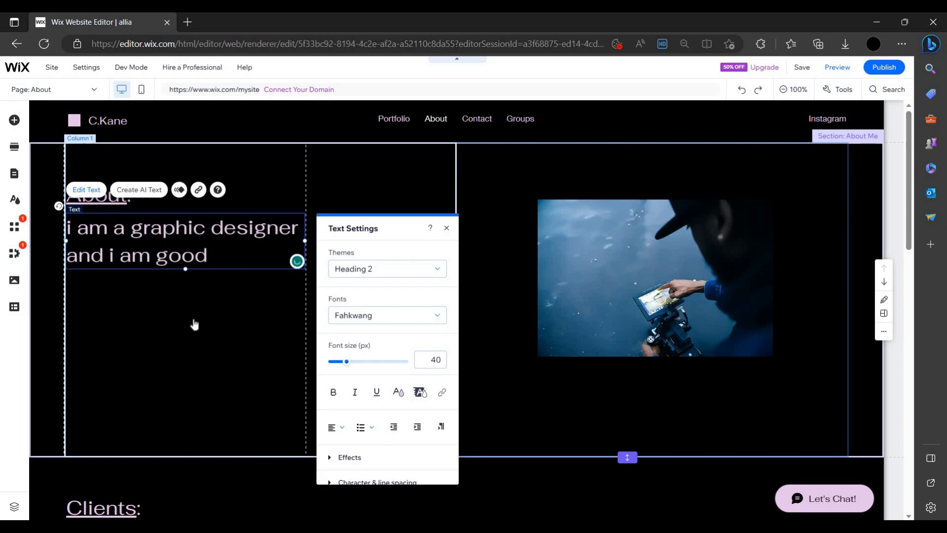
click(184, 348)
click(128, 197)
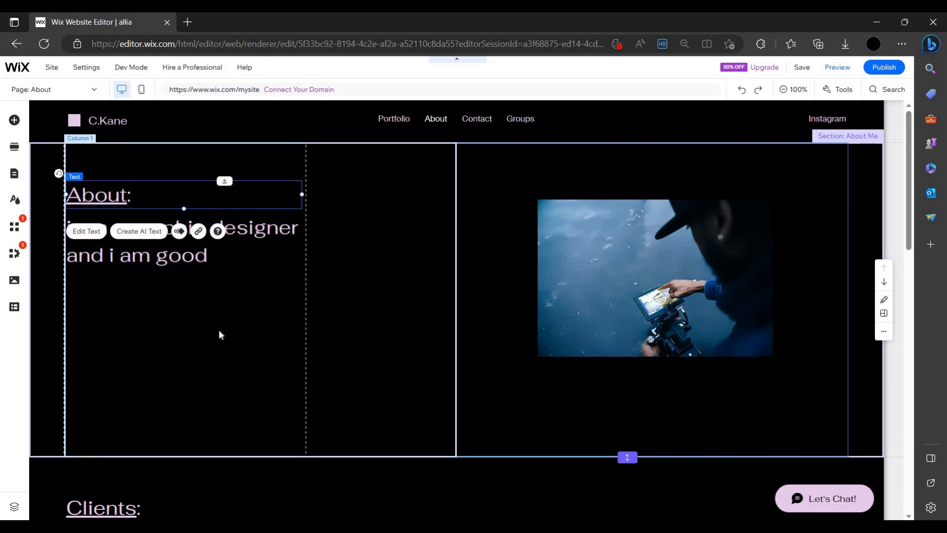
click(127, 283)
Delete the bulleted list of magazines under the Publications heading in the Press section.
scroll(148, 212, down, 8)
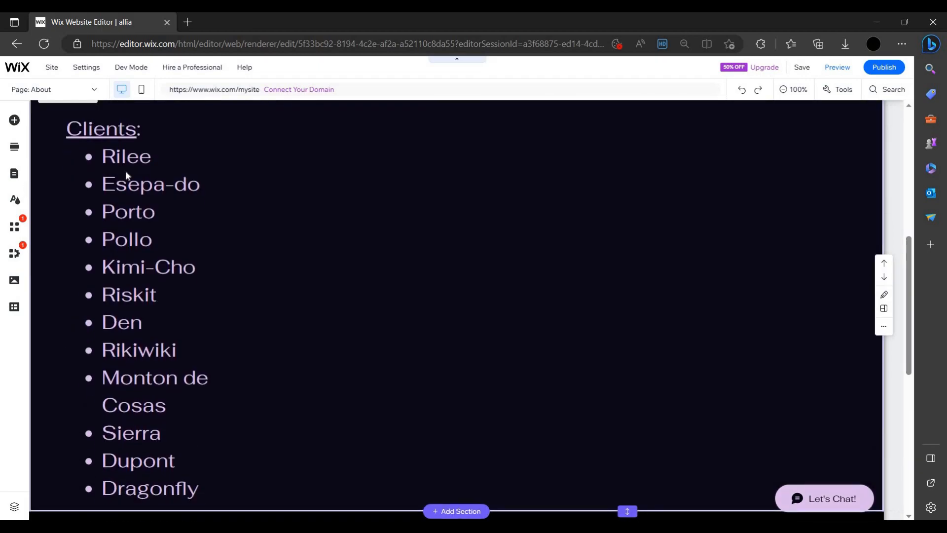
scroll(156, 217, up, 3)
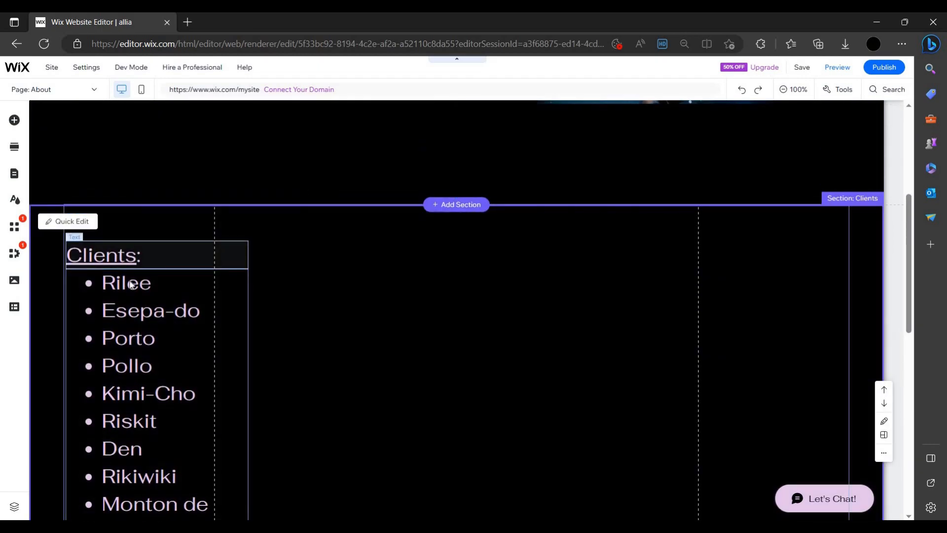
scroll(148, 316, down, 5)
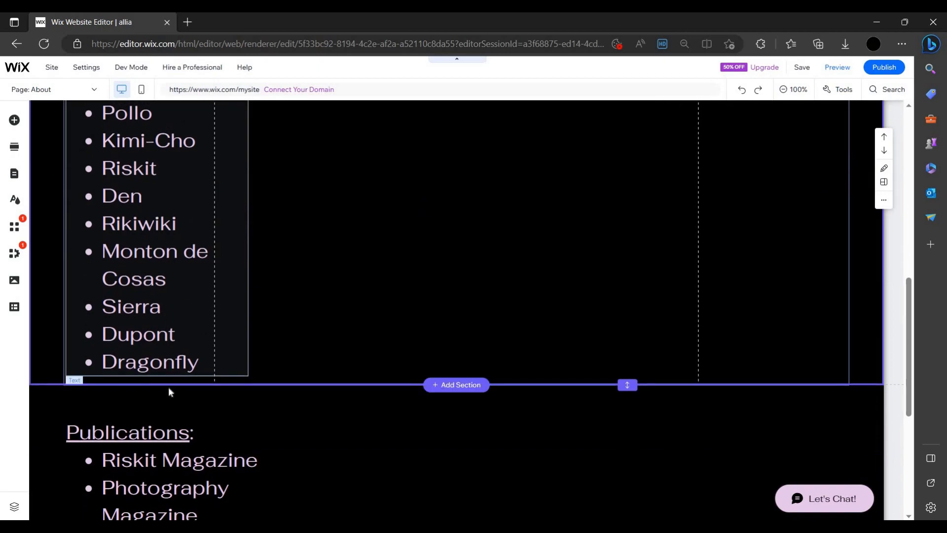
scroll(168, 380, down, 5)
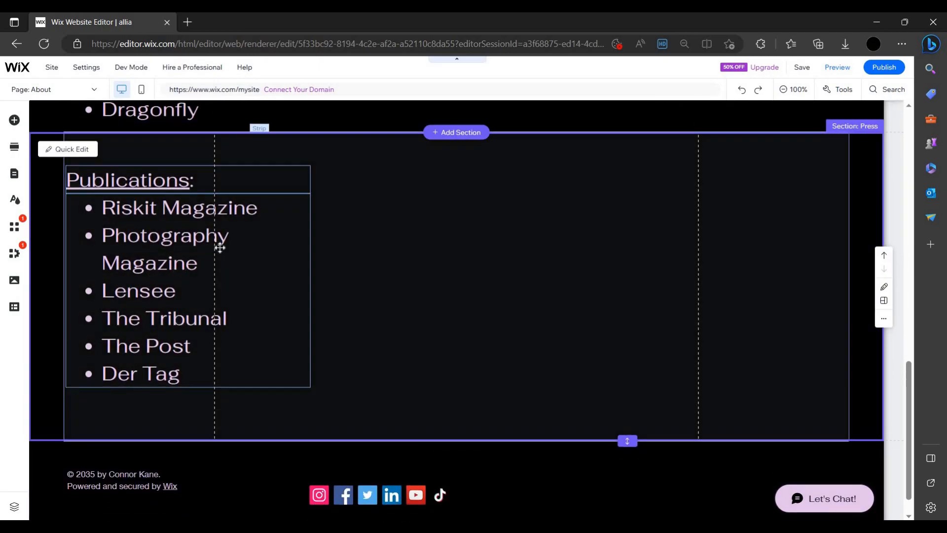
click(216, 243)
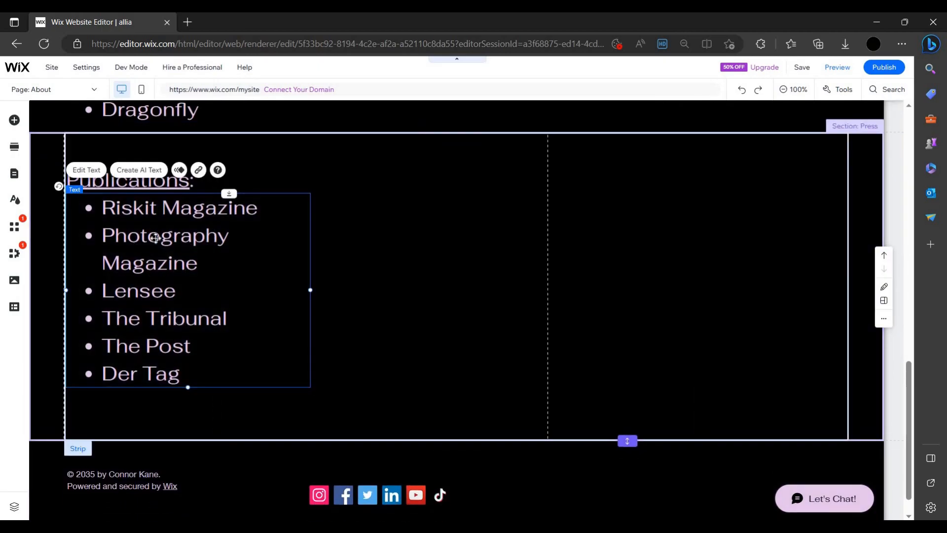
right_click(214, 261)
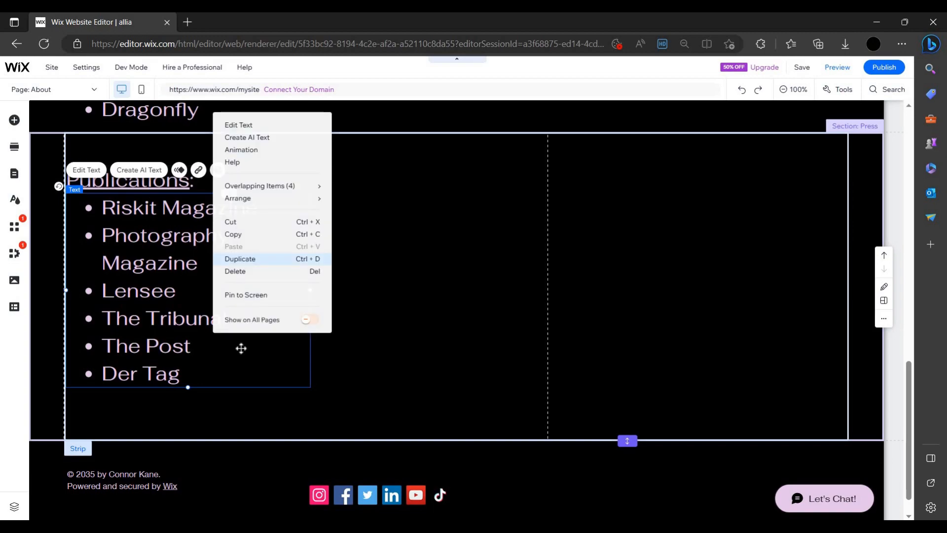
click(246, 271)
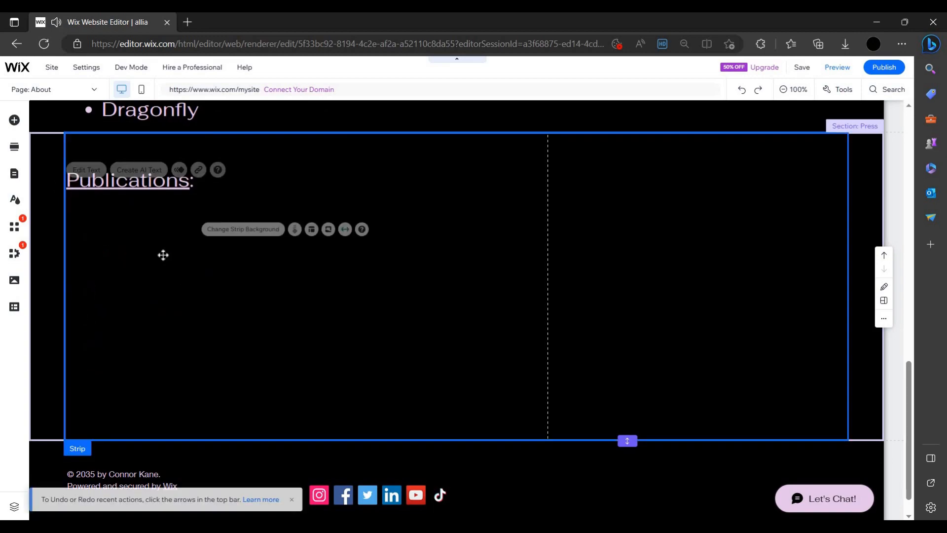
Delete the Publications heading text from the Press section.
click(157, 183)
right_click(158, 184)
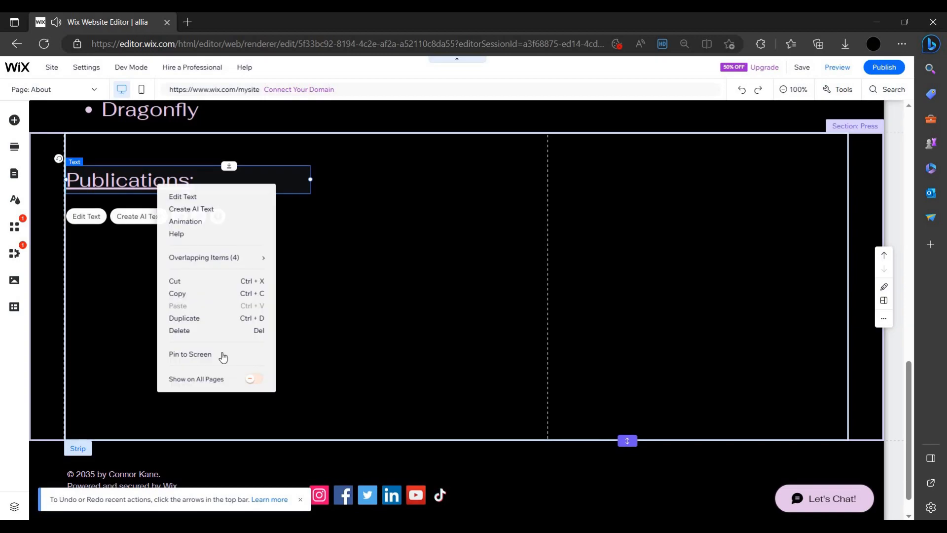
click(247, 331)
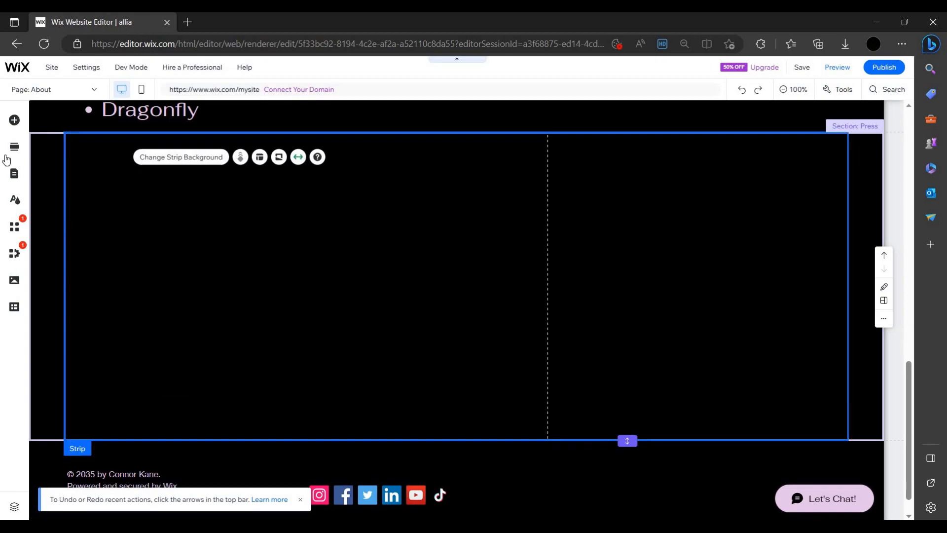
Add the "Share your experience with us" feedback form to the Press section.
click(19, 123)
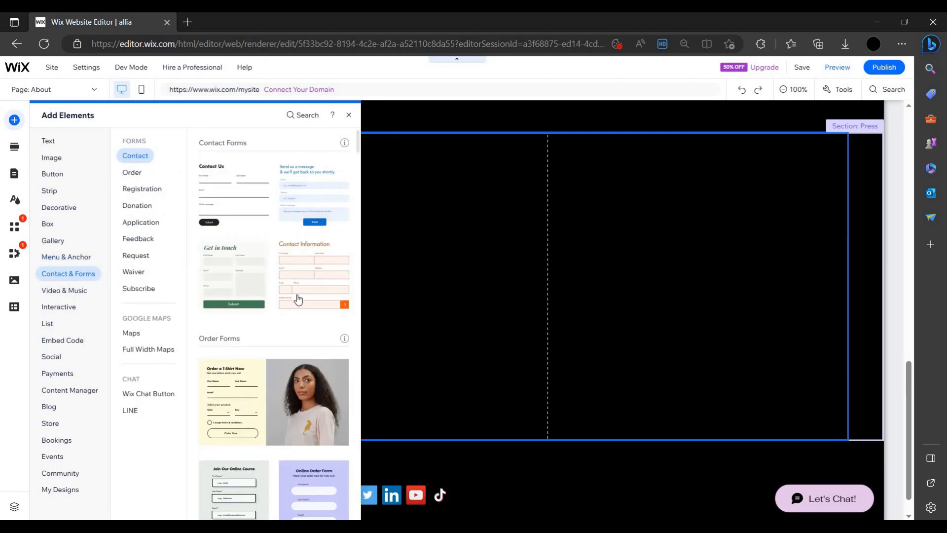
scroll(207, 375, down, 3)
scroll(283, 345, up, 3)
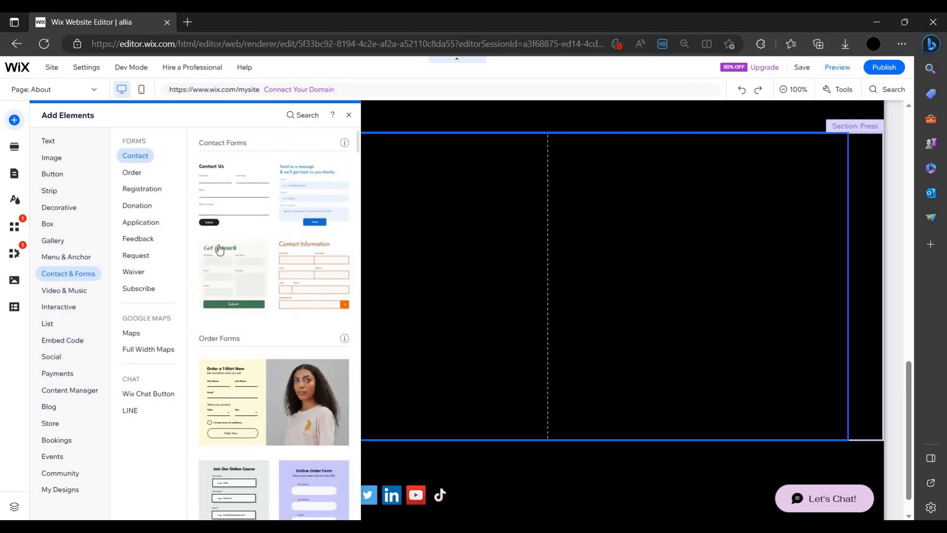
click(173, 242)
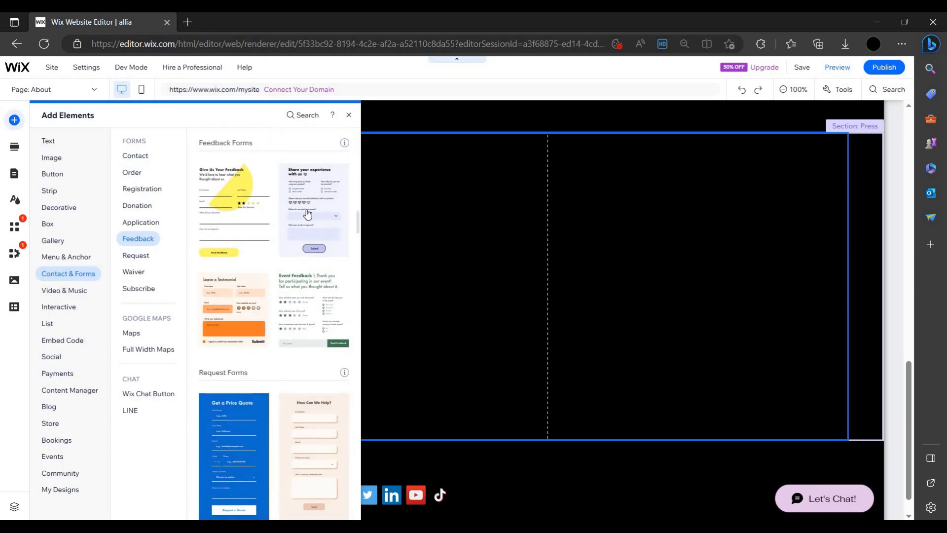
click(319, 187)
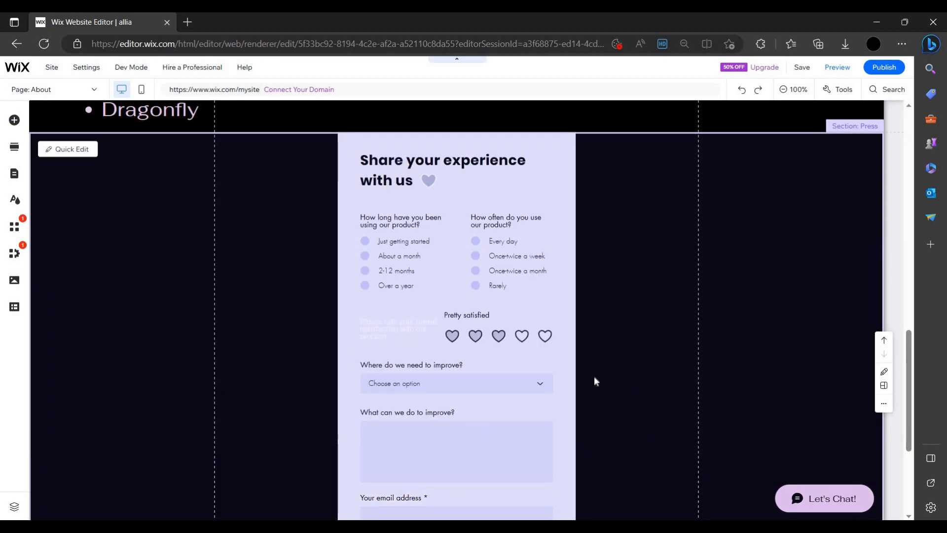
Extend the Press section's strip and the section itself downward to make room for the feedback form.
scroll(627, 339, down, 1)
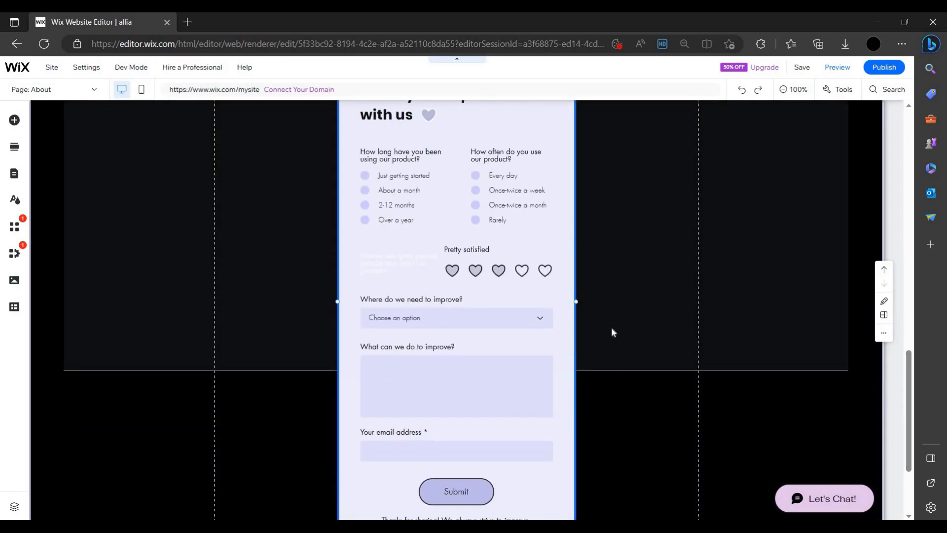
click(598, 366)
drag(597, 368, 596, 514)
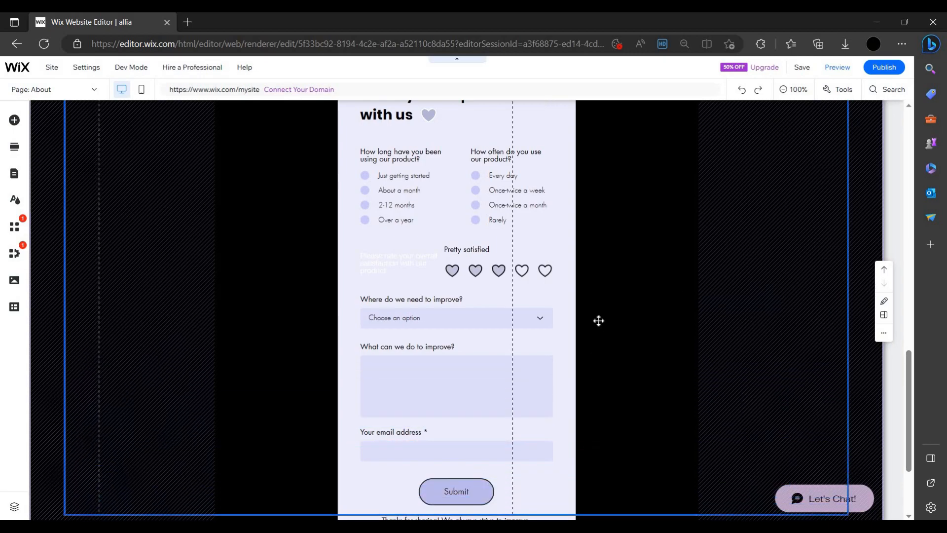
scroll(598, 322, down, 2)
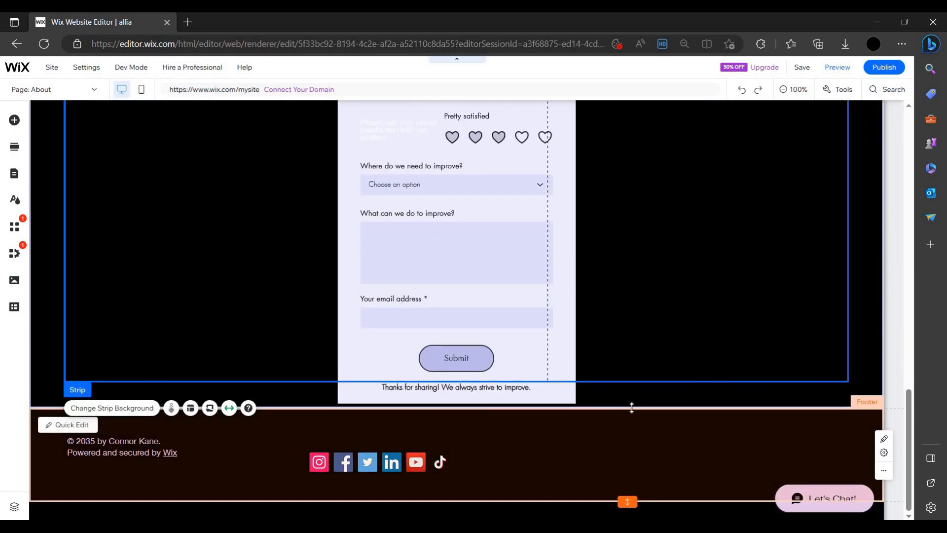
drag(628, 409, 631, 433)
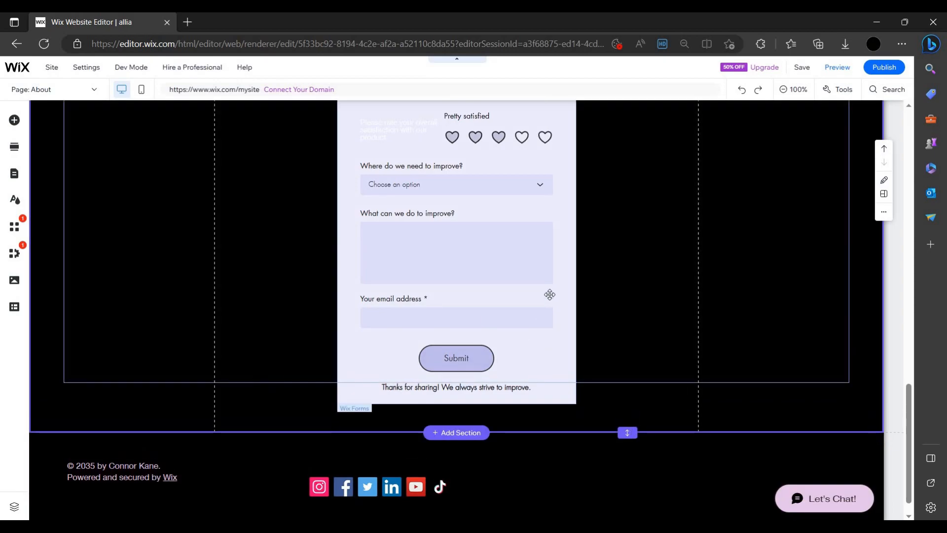
Move the feedback form within the Press section to about x 249, y 1629.
click(547, 294)
scroll(513, 301, up, 4)
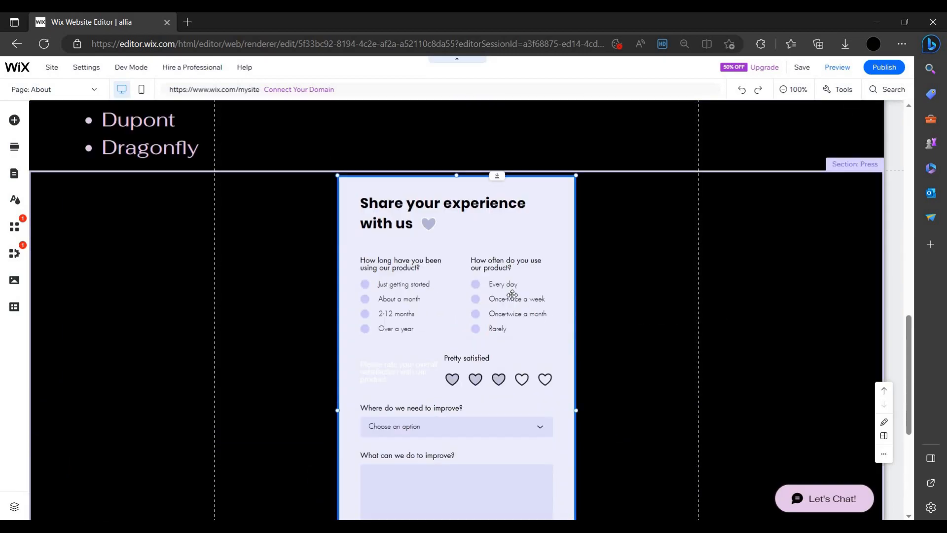
drag(513, 302, 513, 314)
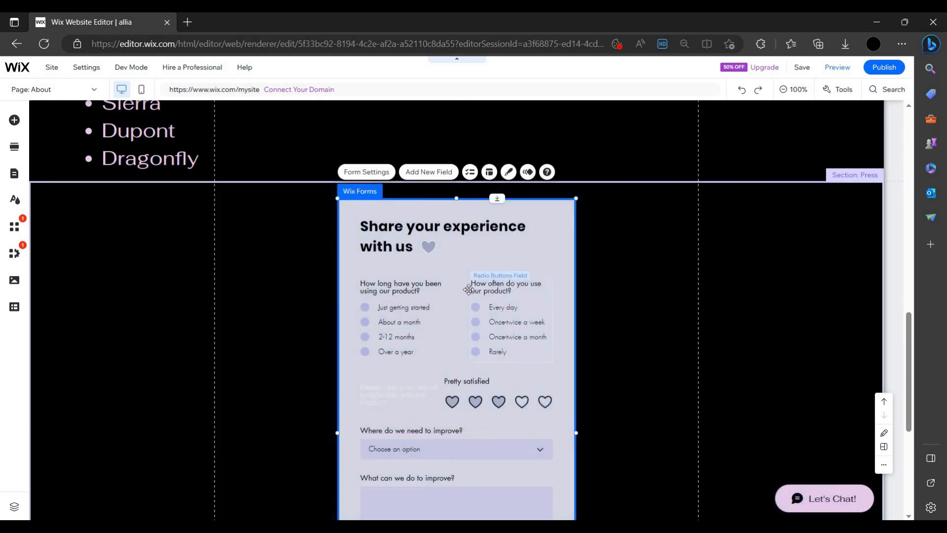
mouse_move(435, 288)
mouse_down()
mouse_move(367, 286)
mouse_move(459, 289)
mouse_up()
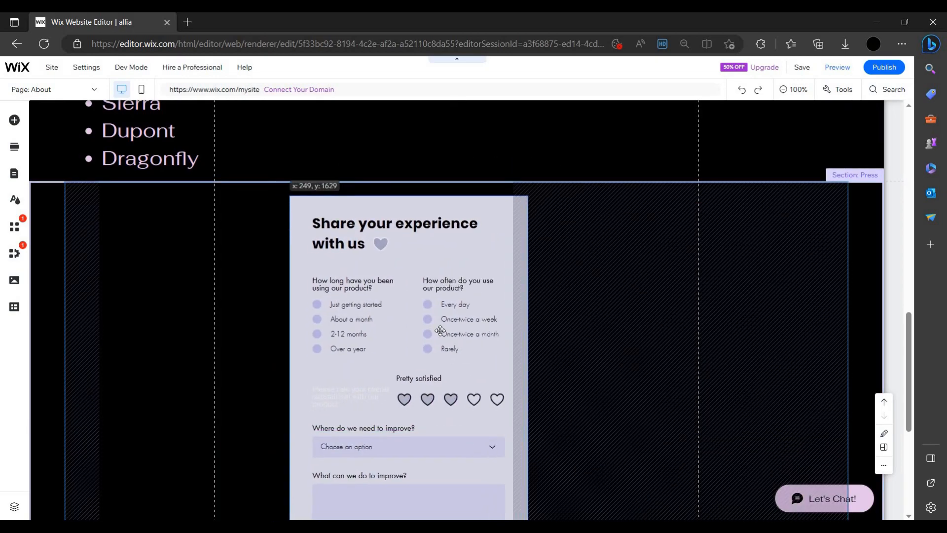
drag(489, 332, 489, 332)
click(540, 308)
scroll(431, 368, down, 5)
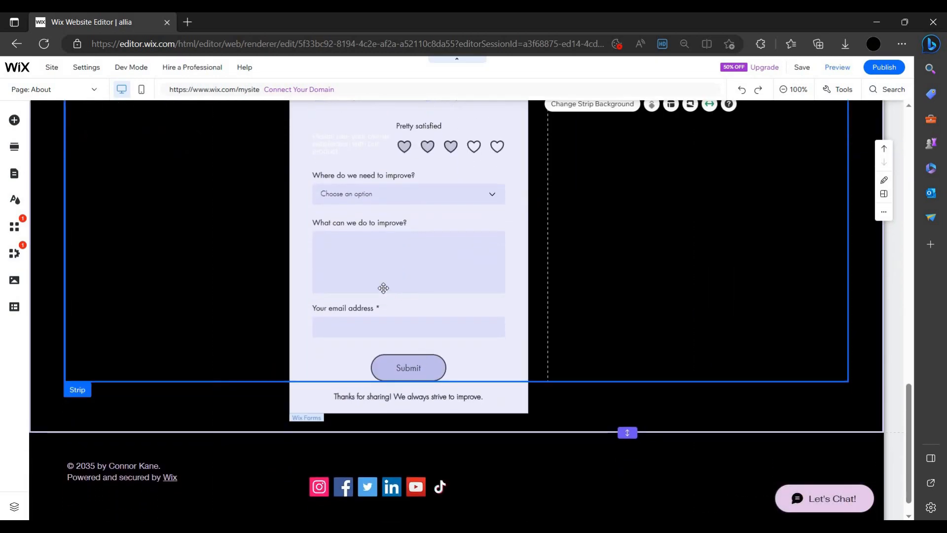
scroll(394, 291, up, 3)
Change the title of the form's "What can we do to improve?" long answer field to "your feedback".
click(372, 350)
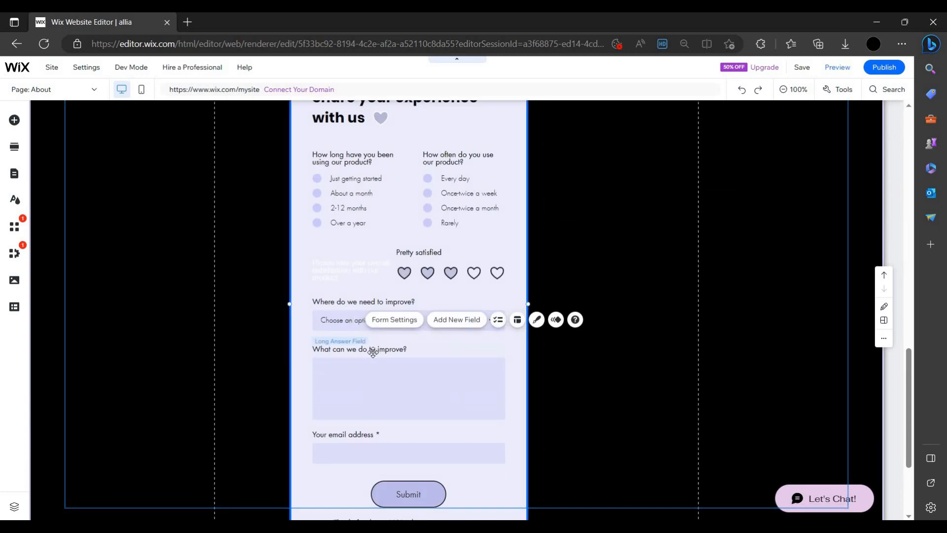
double_click(355, 344)
click(364, 348)
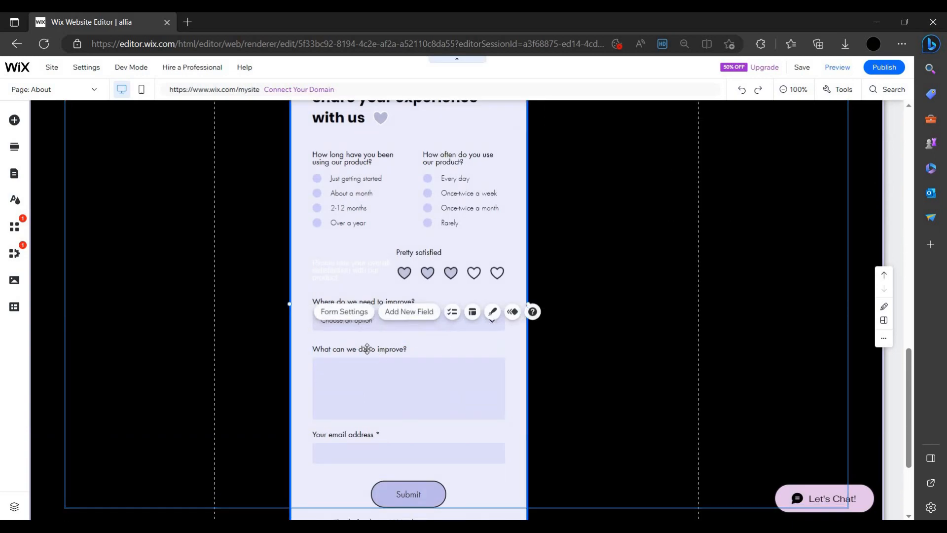
click(373, 351)
double_click(375, 352)
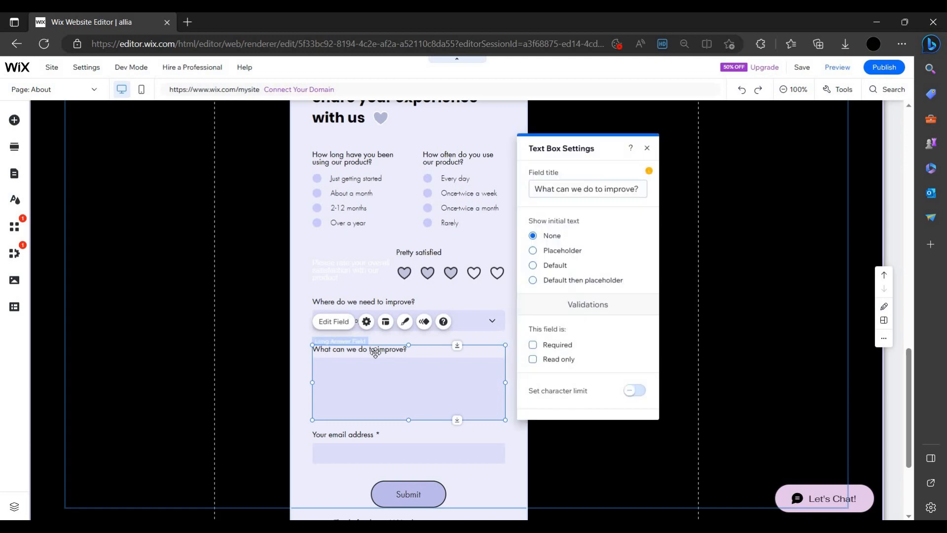
click(592, 192)
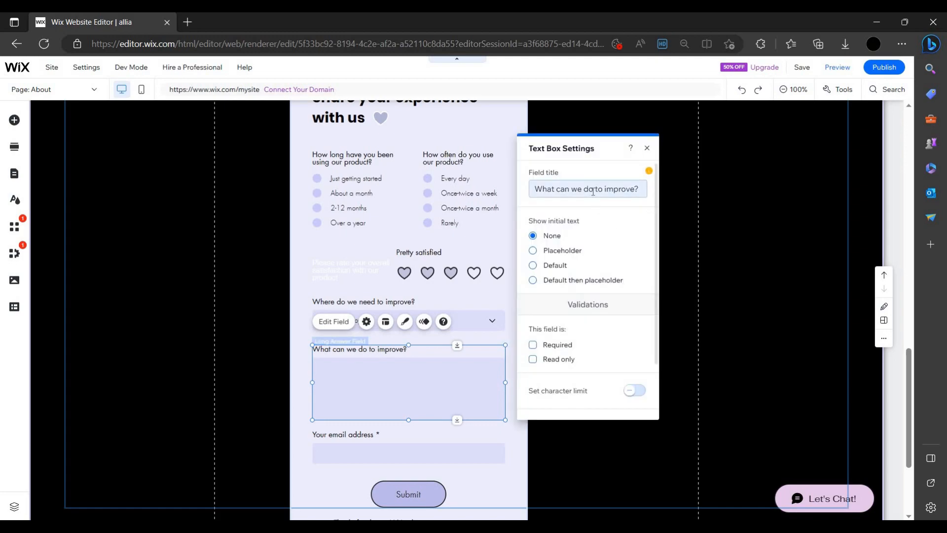
key(BackSpace)
text(p)
key(BackSpace)
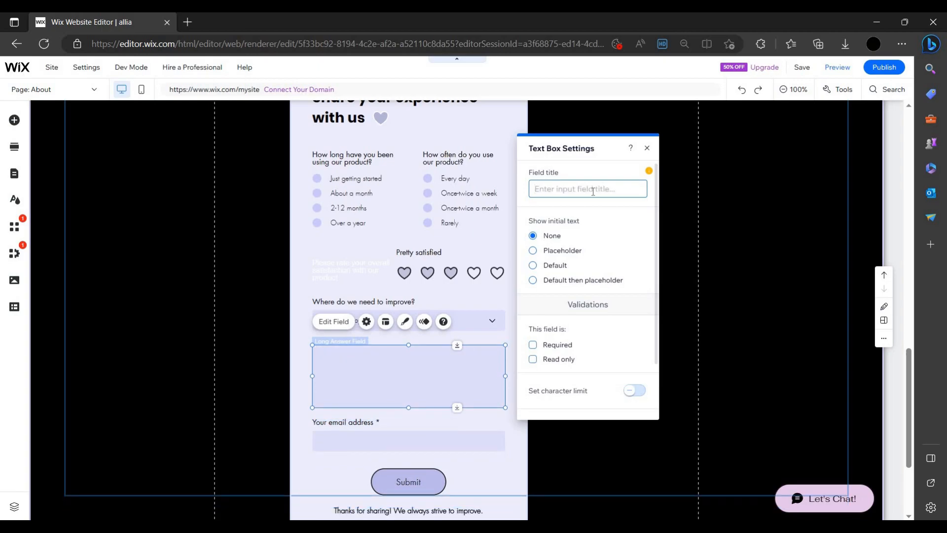
text(your fes)
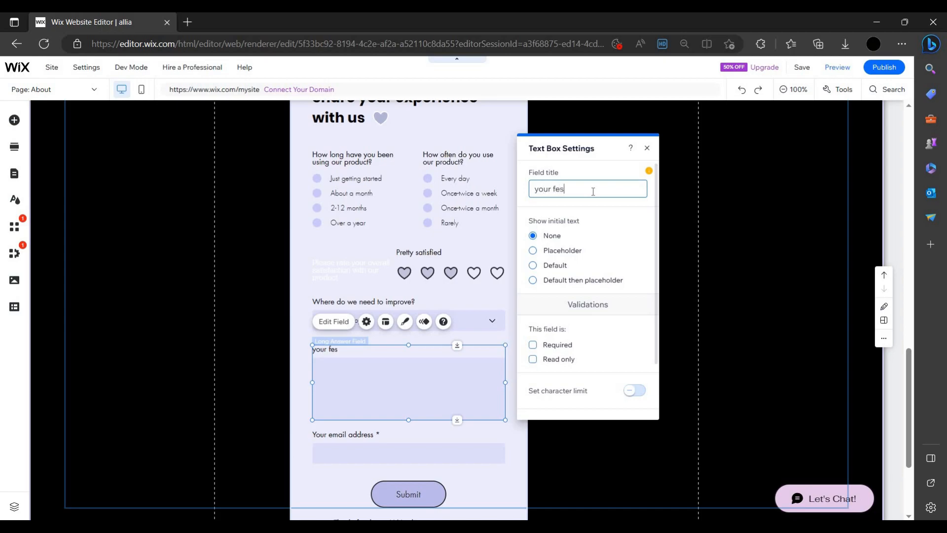
key(BackSpace)
text(edback)
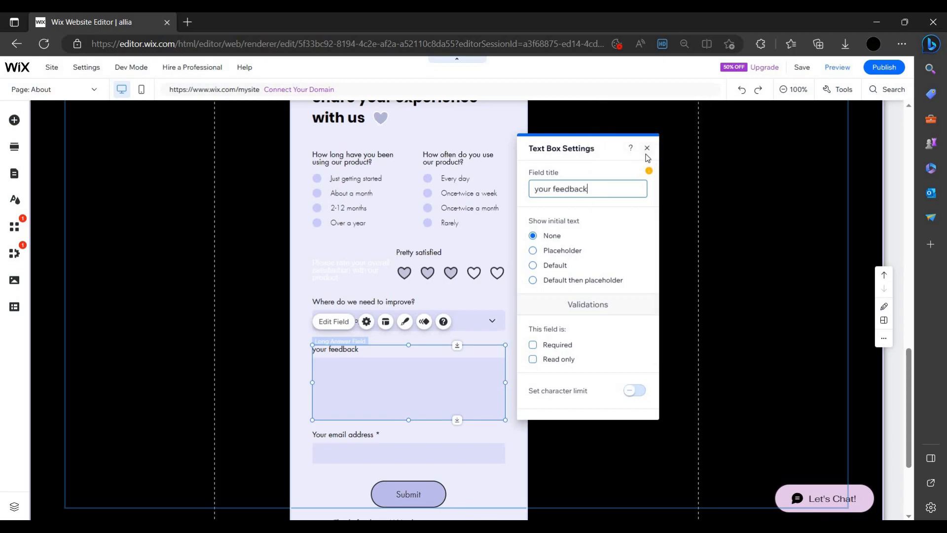
click(647, 148)
click(552, 353)
Open the Project pages template for editing from the site's Portfolio Pages.
scroll(372, 345, up, 8)
scroll(371, 345, down, 3)
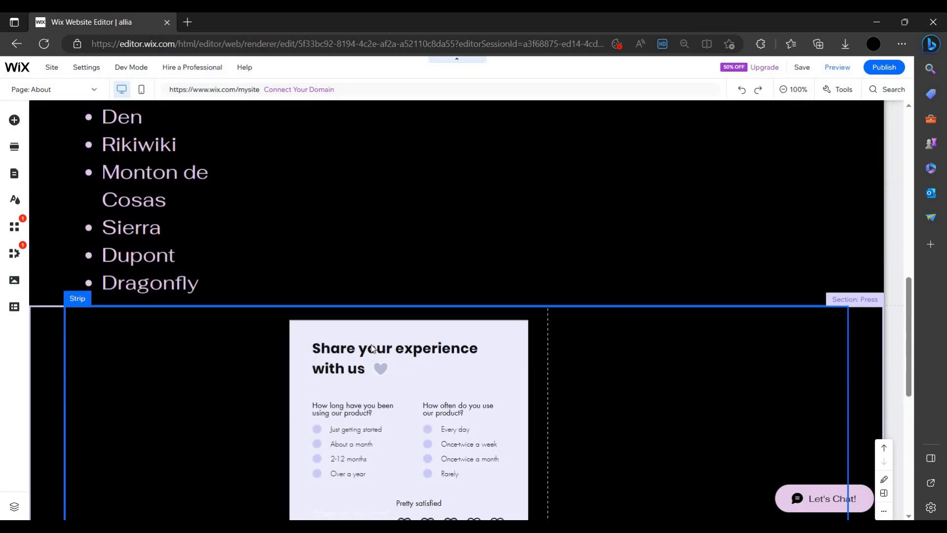
scroll(371, 344, up, 10)
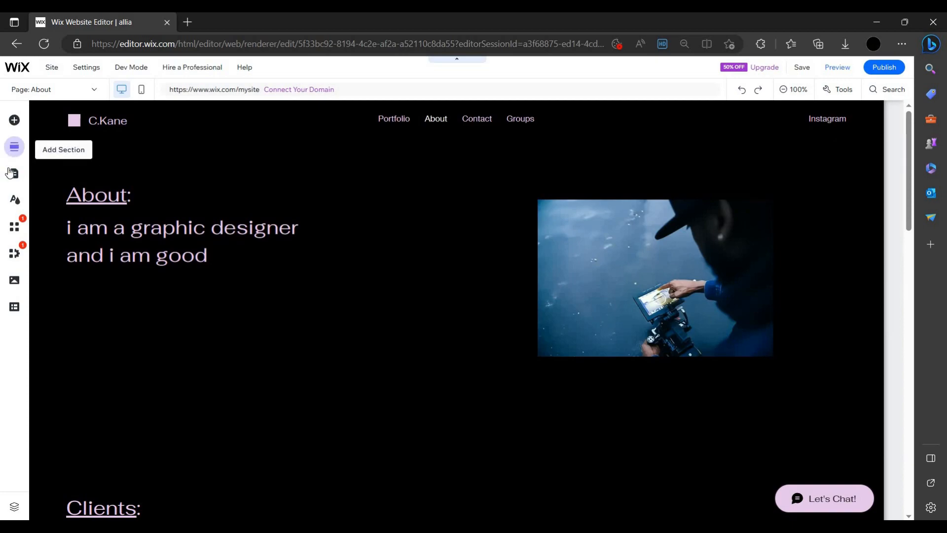
click(12, 173)
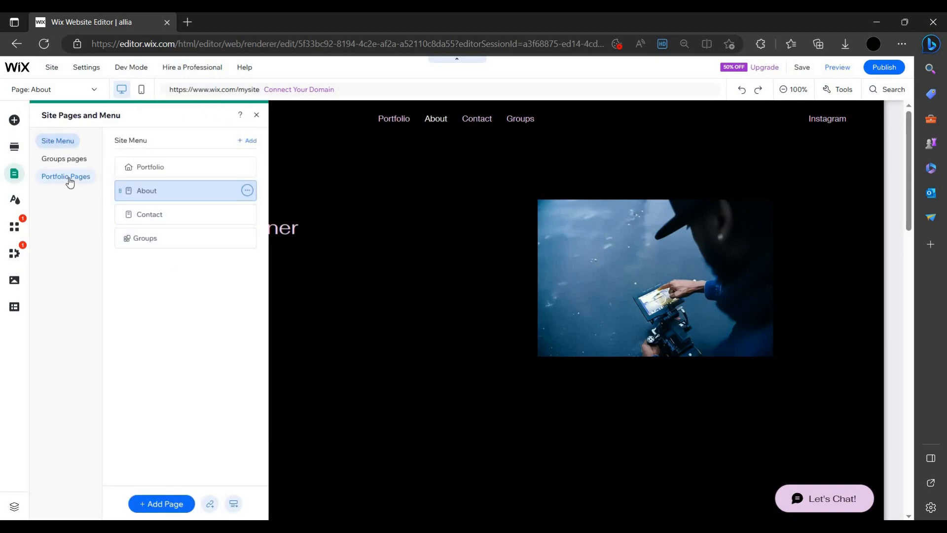
click(70, 180)
mouse_move(186, 214)
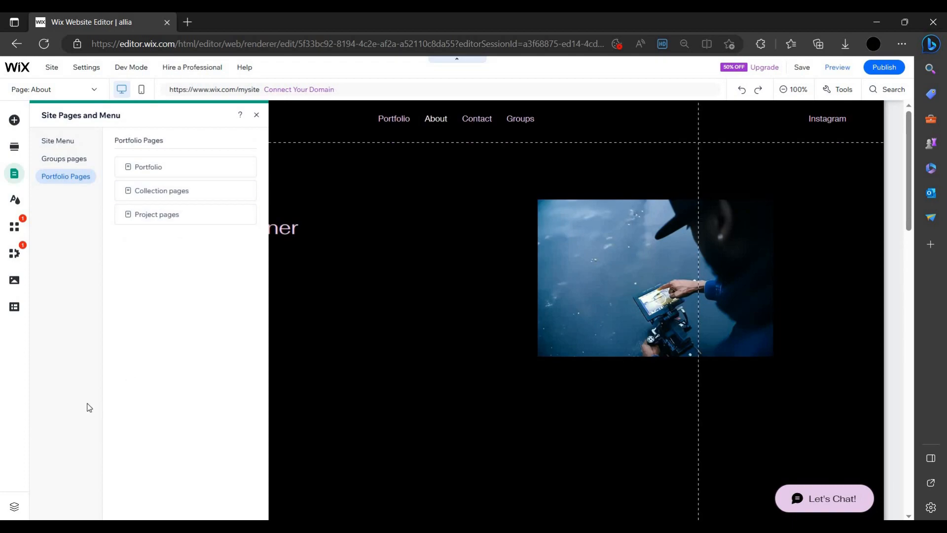
click(182, 220)
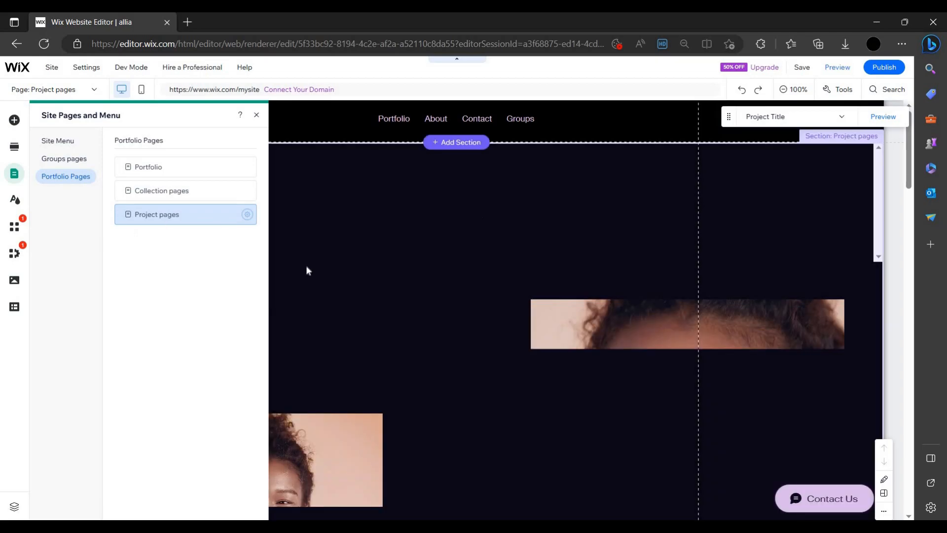
click(511, 259)
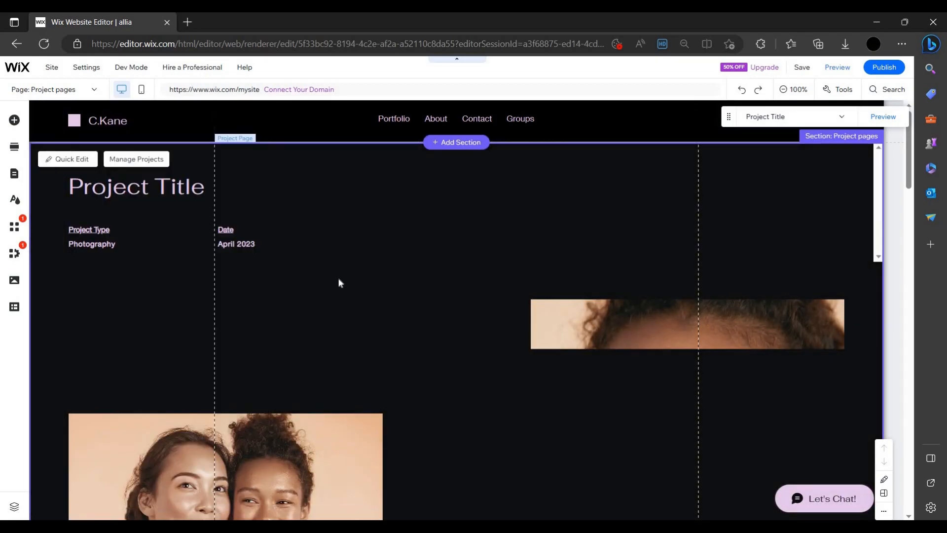
Apply the project page preset with a centered title above a large cover image.
scroll(527, 291, down, 4)
scroll(498, 400, down, 5)
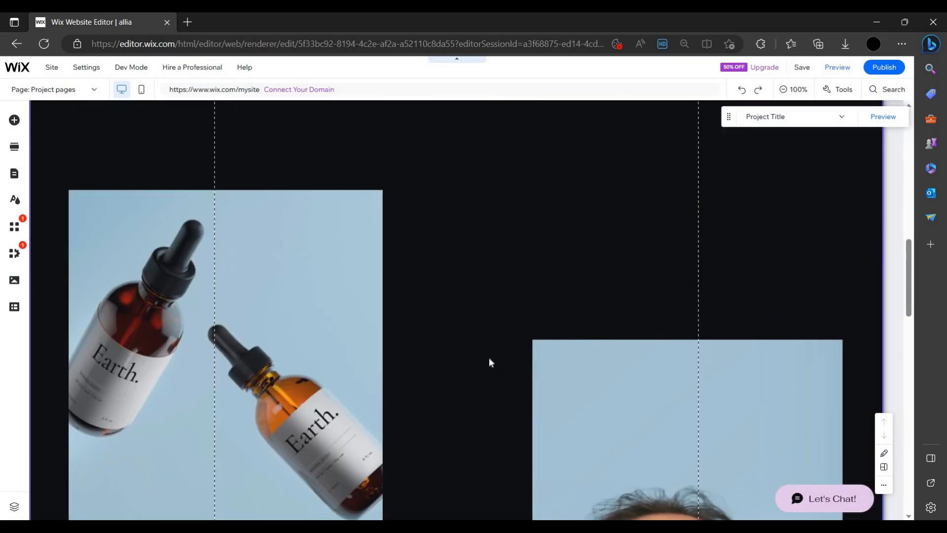
scroll(493, 360, up, 12)
scroll(338, 275, down, 5)
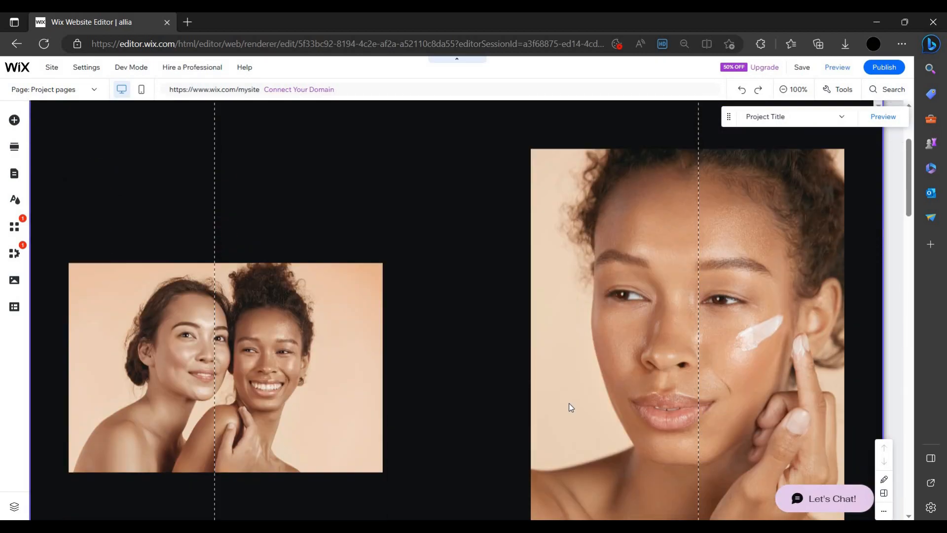
scroll(224, 232, up, 4)
scroll(285, 292, down, 1)
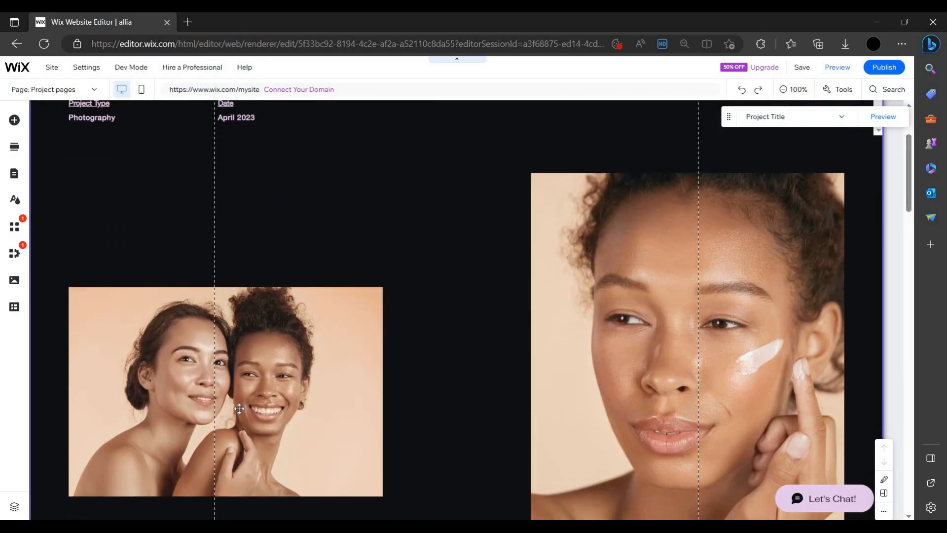
click(318, 417)
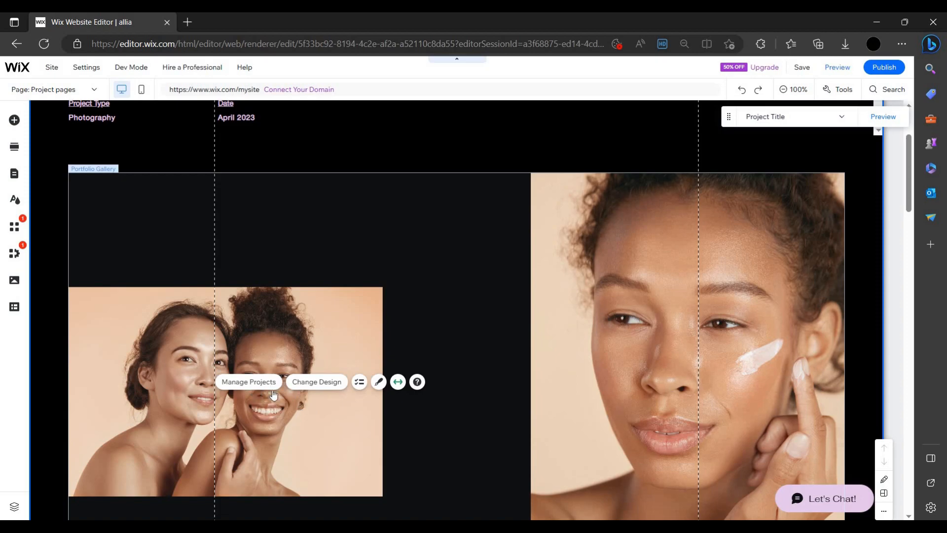
click(318, 389)
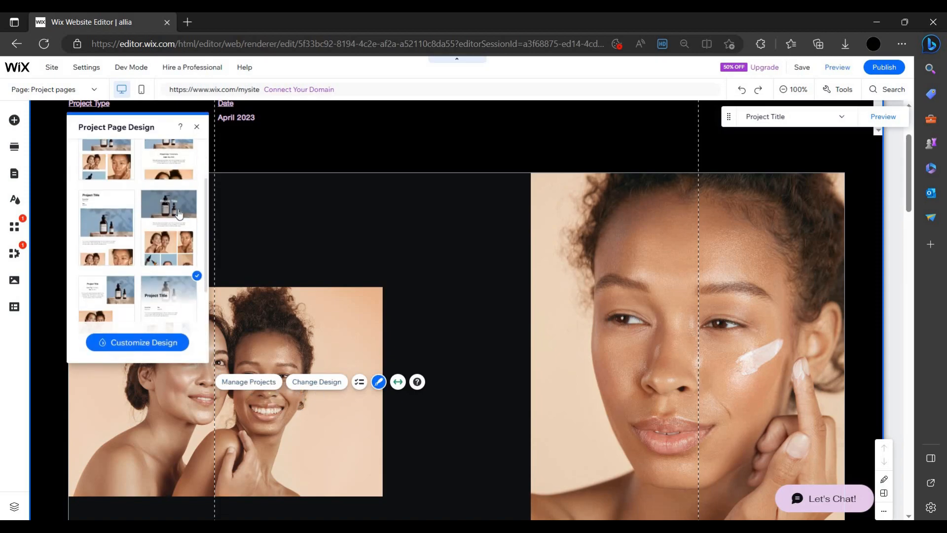
click(175, 213)
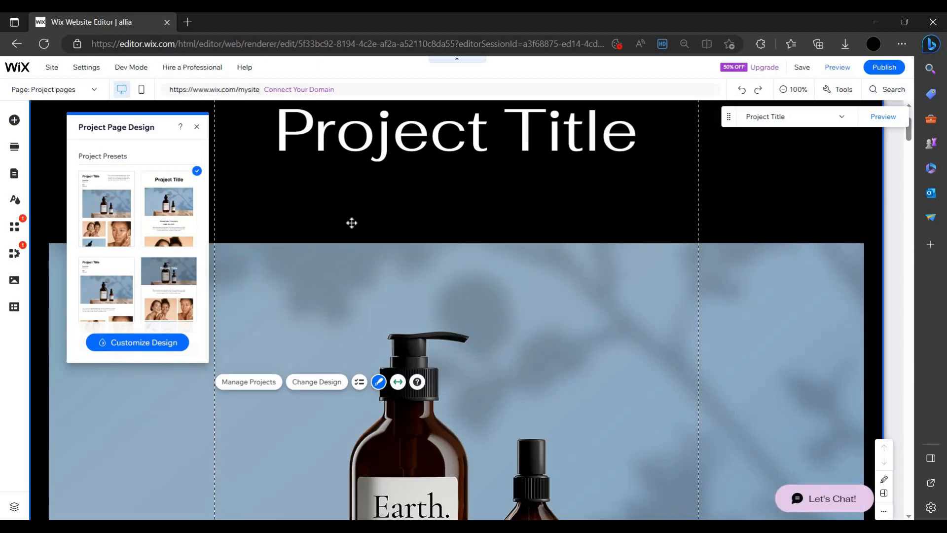
Examine the project page's applied preset layout from the title and cover image down to the gallery.
scroll(458, 335, down, 10)
scroll(457, 336, down, 15)
scroll(288, 273, up, 15)
scroll(324, 276, up, 10)
scroll(450, 320, down, 5)
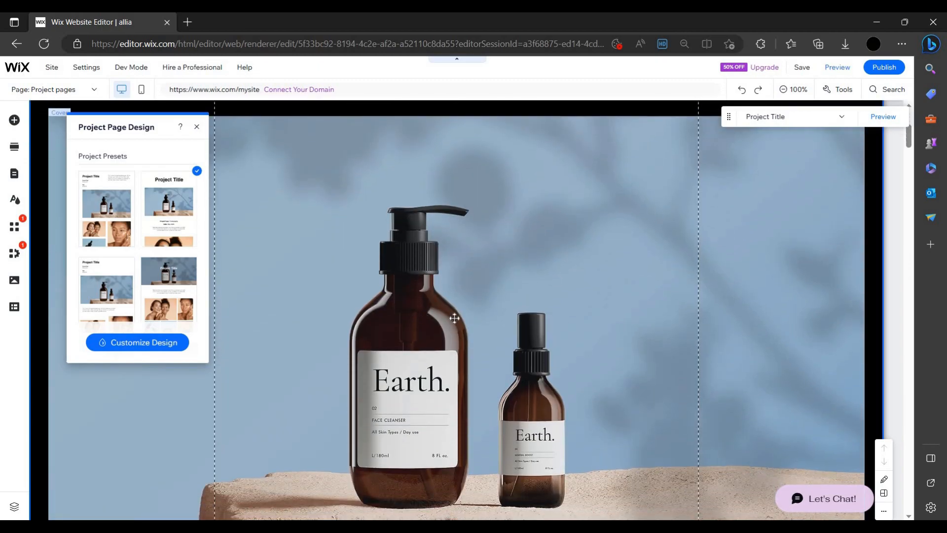
click(449, 319)
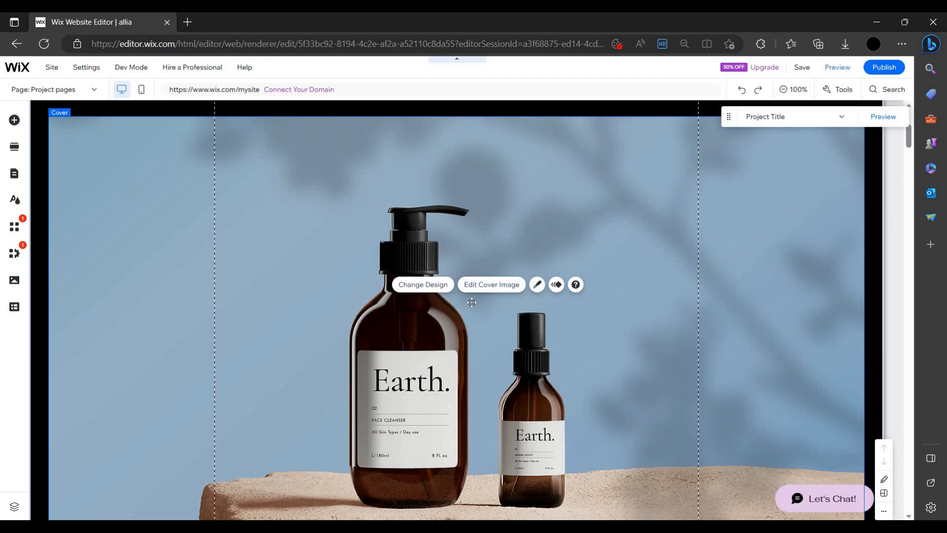
click(377, 337)
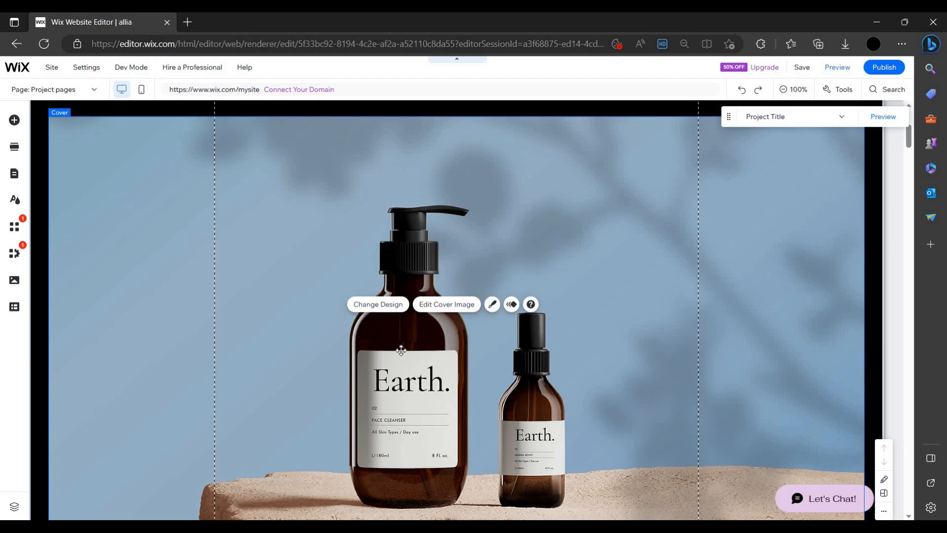
right_click(382, 341)
click(311, 329)
scroll(445, 296, down, 13)
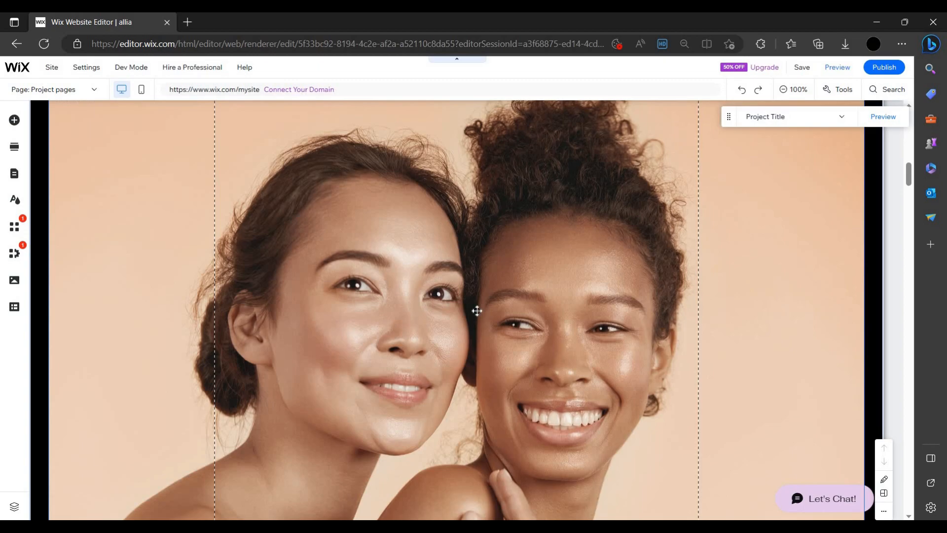
Delete the product bottles image from the project's gallery media.
click(481, 291)
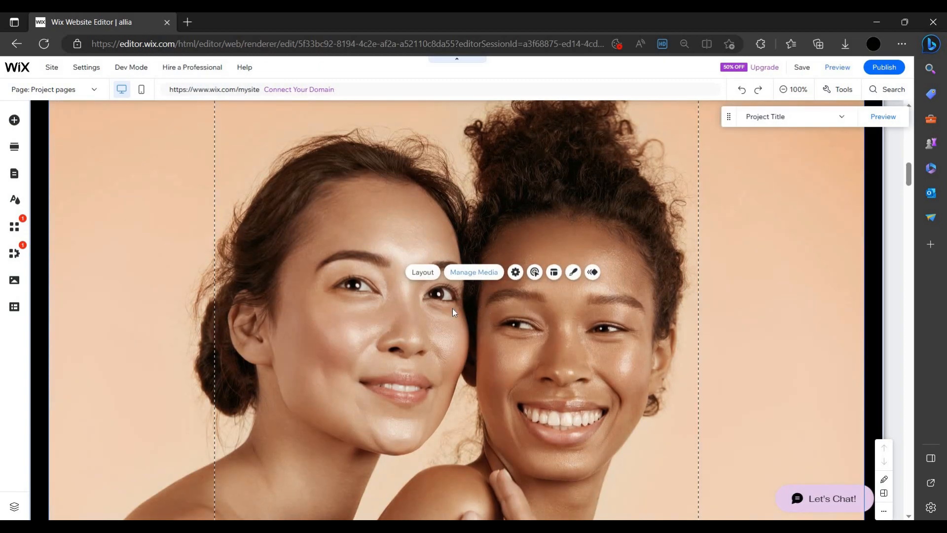
click(461, 273)
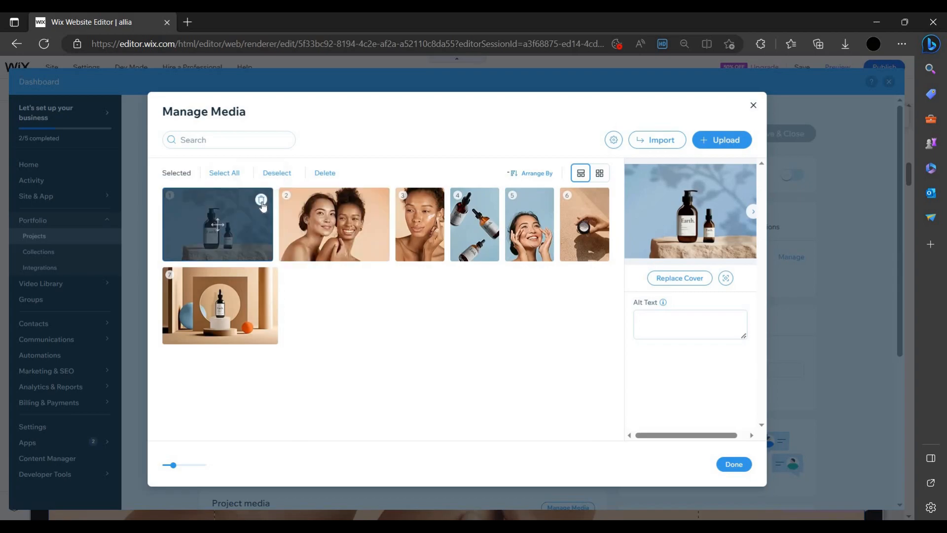
click(261, 199)
click(266, 235)
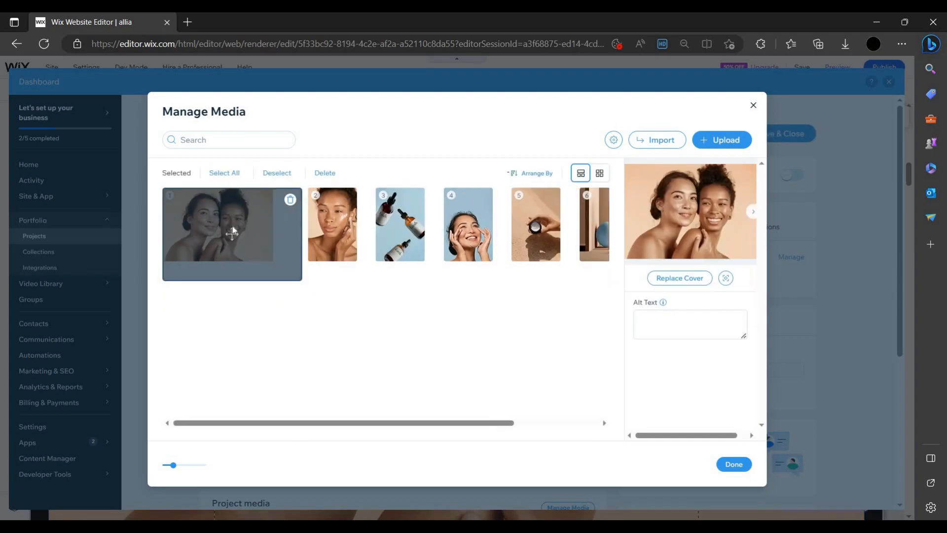
Leave the cover image chooser without picking a file, then save and close the project.
right_click(230, 224)
key(Escape)
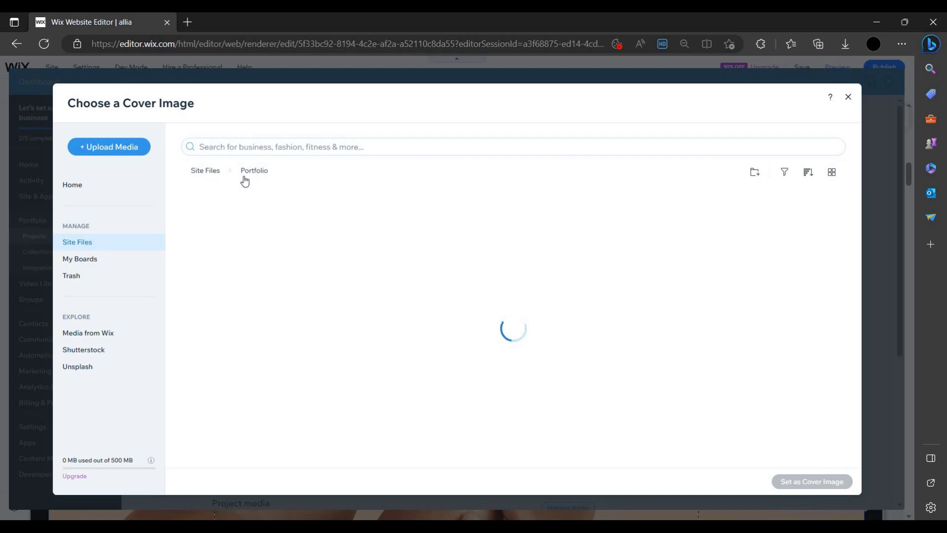
click(847, 100)
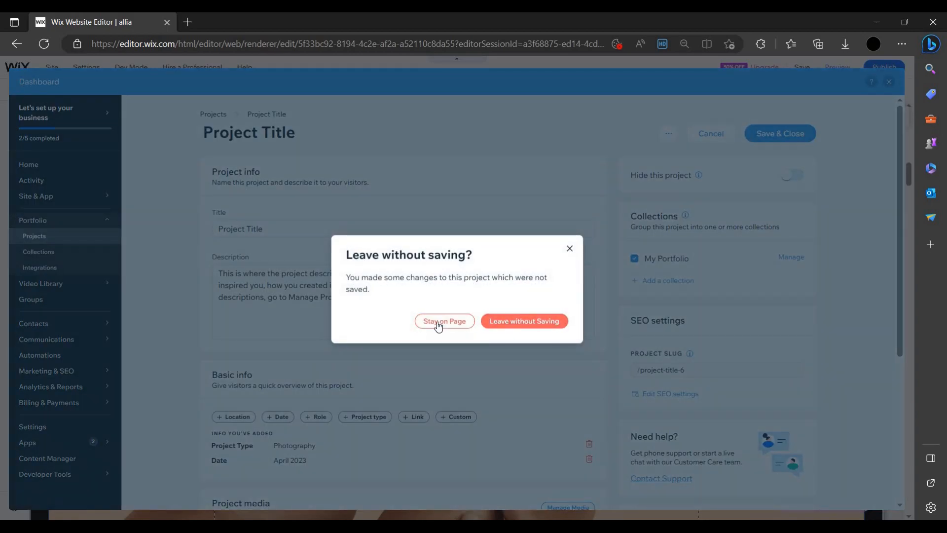
click(444, 321)
click(784, 133)
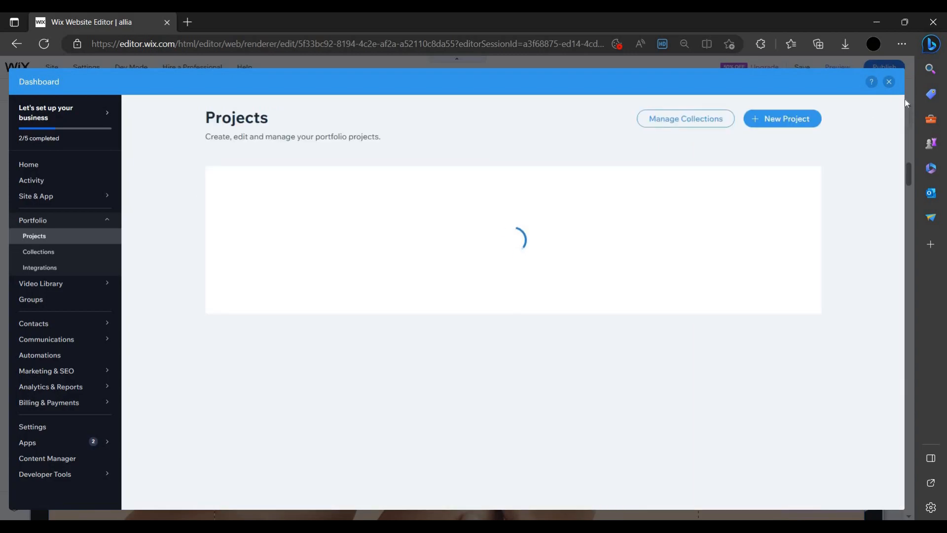
Review the updated project page from its title and cover image through the gallery to the footer.
scroll(502, 325, up, 12)
scroll(493, 294, up, 5)
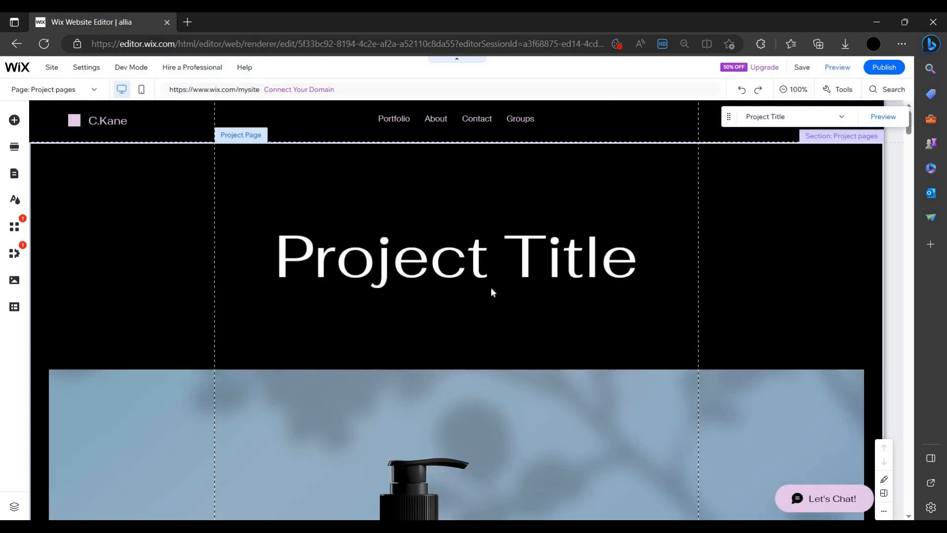
scroll(482, 289, down, 5)
scroll(459, 297, down, 10)
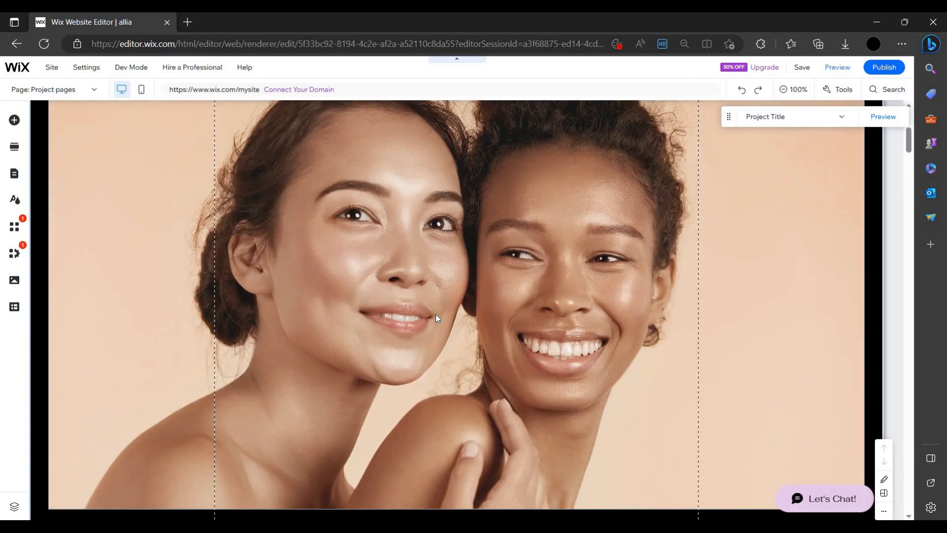
scroll(436, 318, up, 10)
scroll(423, 363, down, 2)
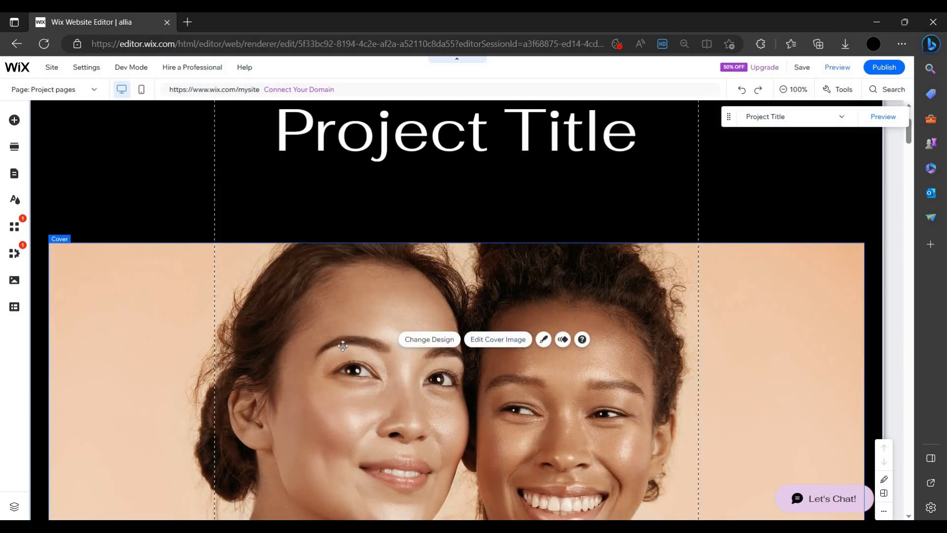
scroll(465, 344, down, 15)
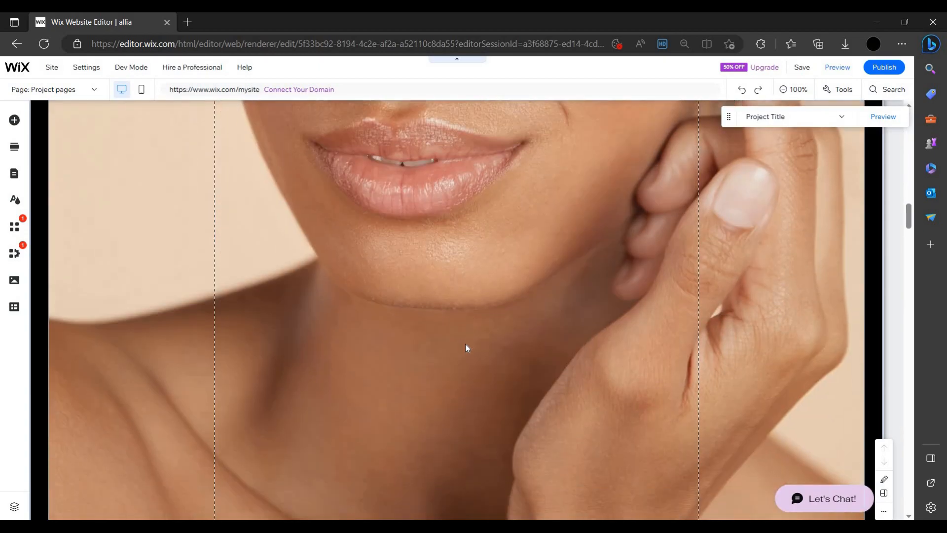
scroll(465, 347, down, 10)
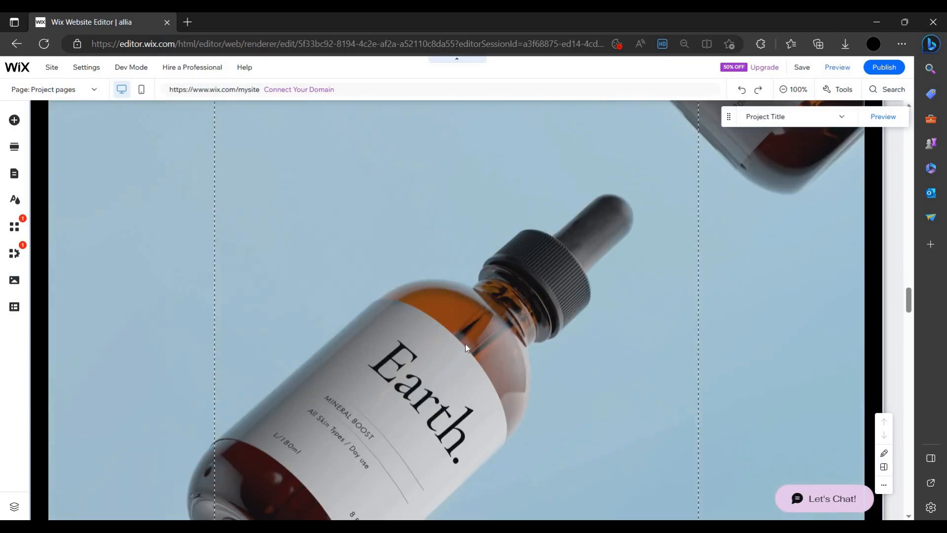
scroll(466, 336, down, 10)
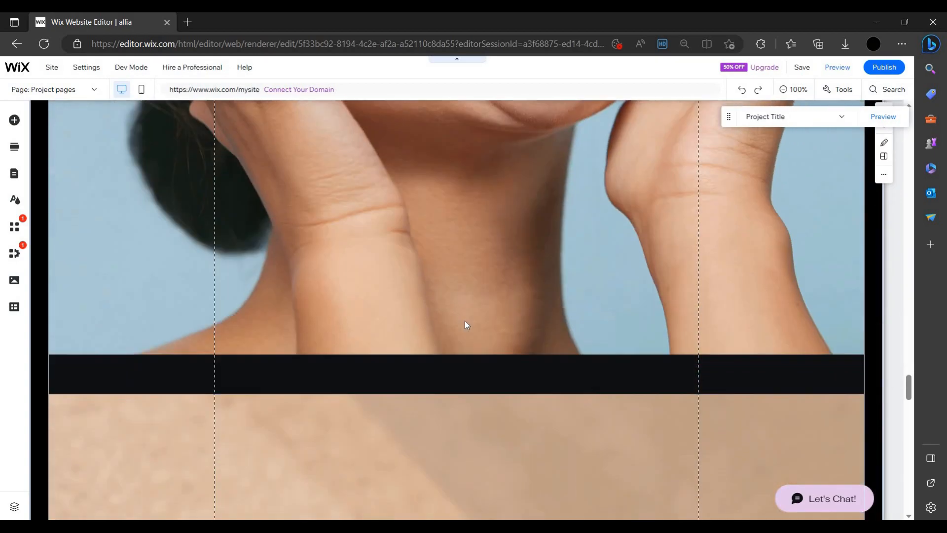
scroll(465, 318, down, 12)
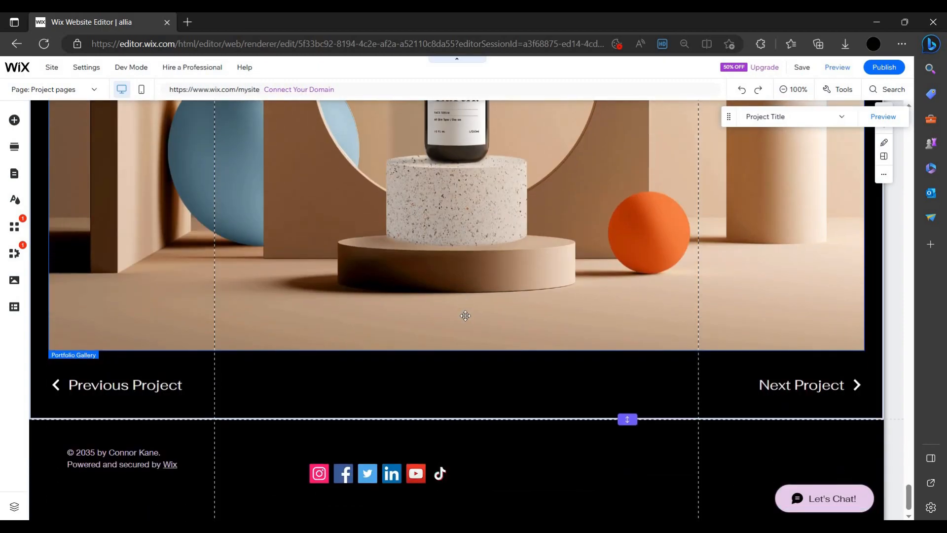
Change the Next Project button's text to NEXT, keeping its existing icon.
click(380, 381)
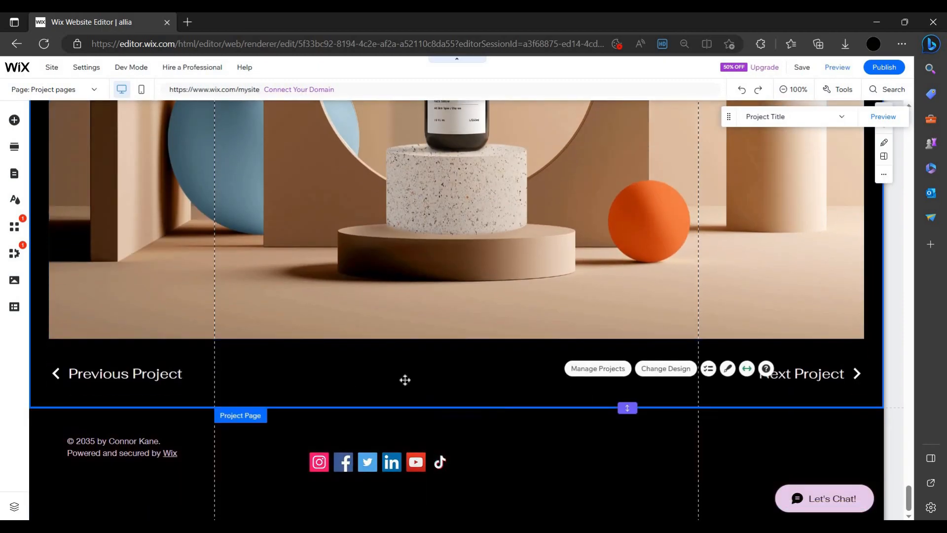
click(154, 370)
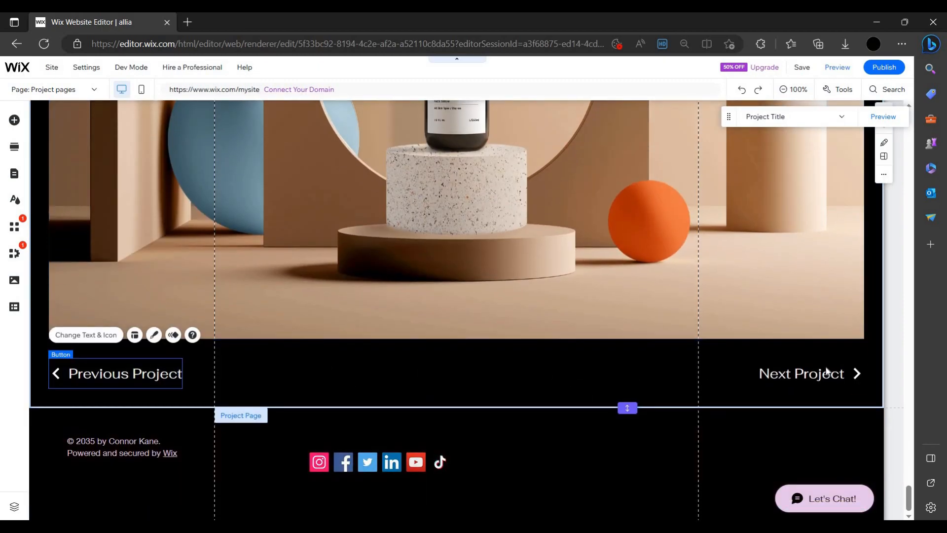
click(828, 373)
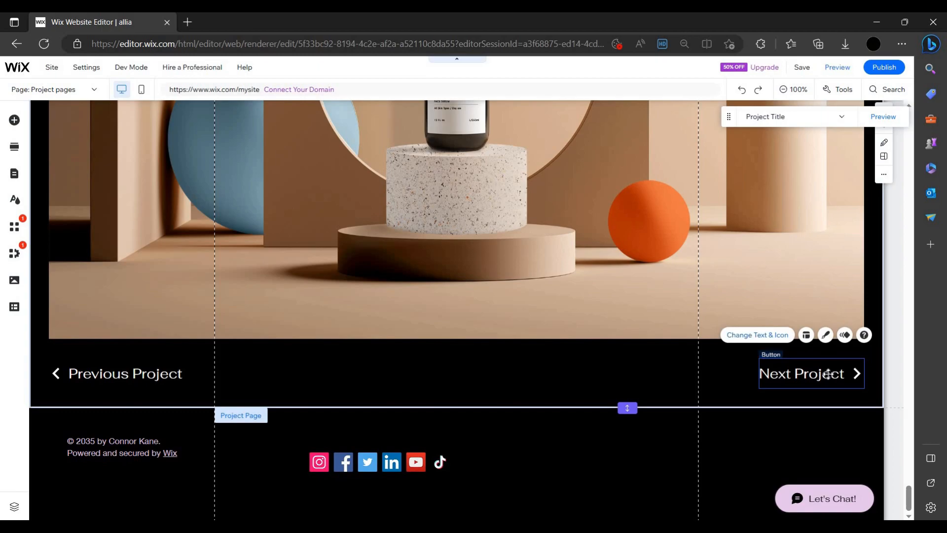
double_click(828, 373)
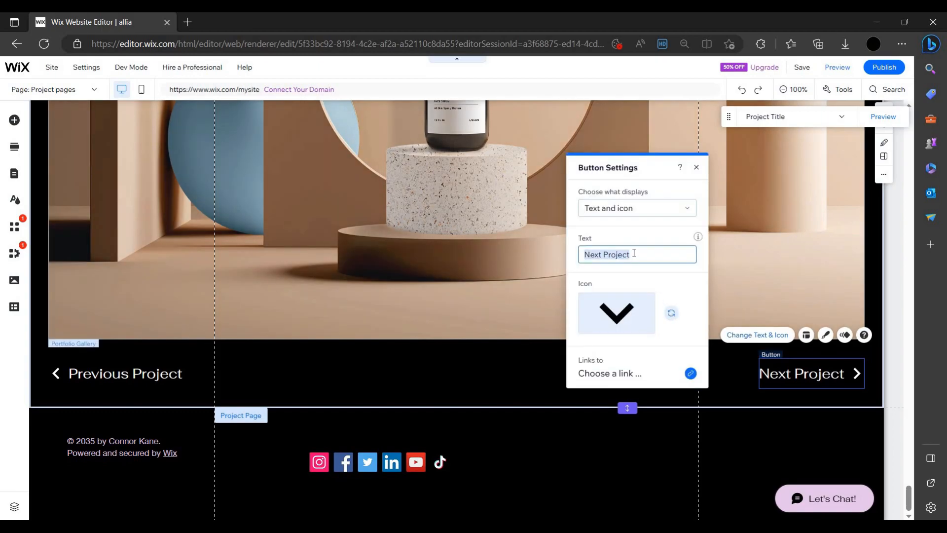
text(NE)
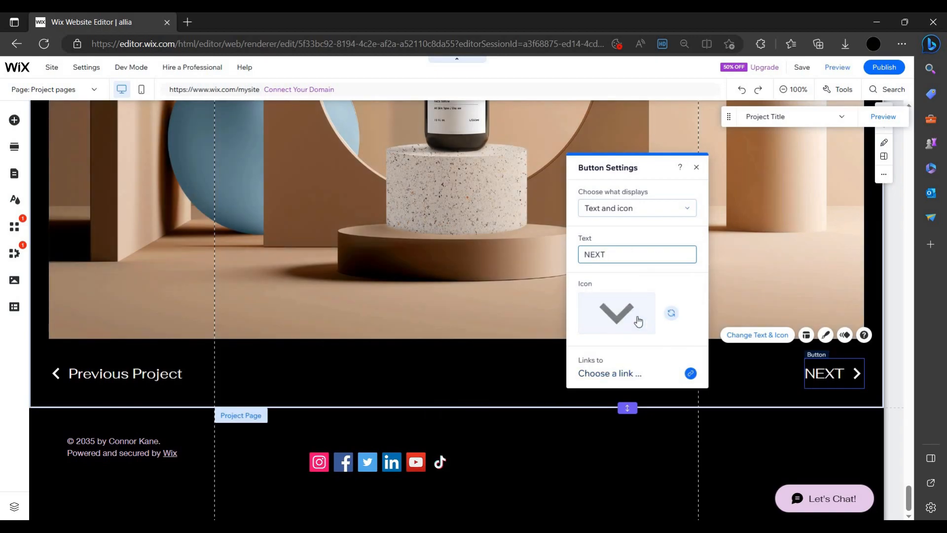
text(XT)
click(673, 313)
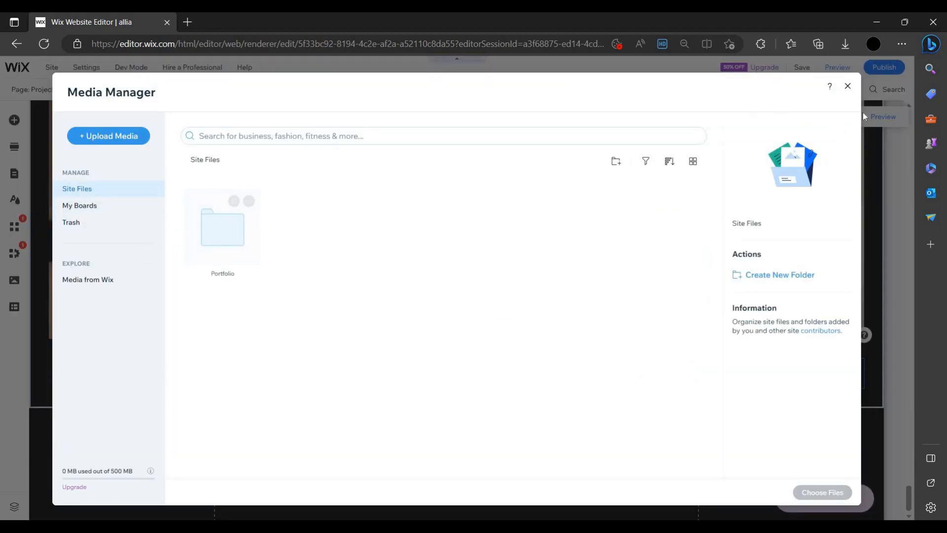
click(848, 86)
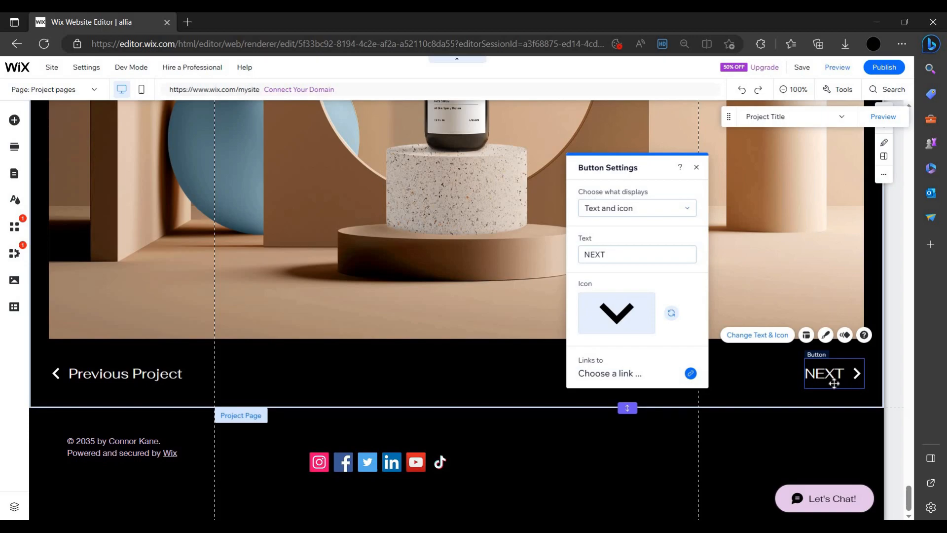
click(710, 386)
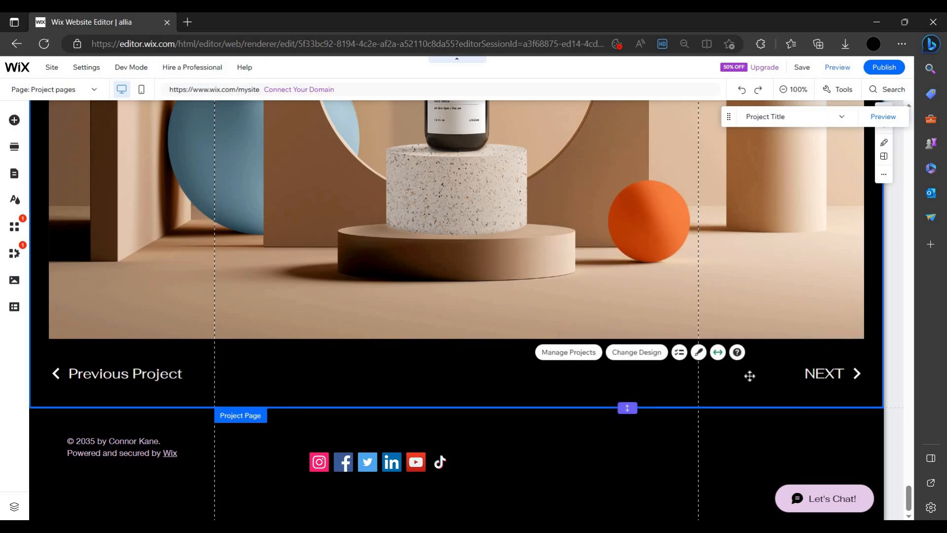
click(818, 383)
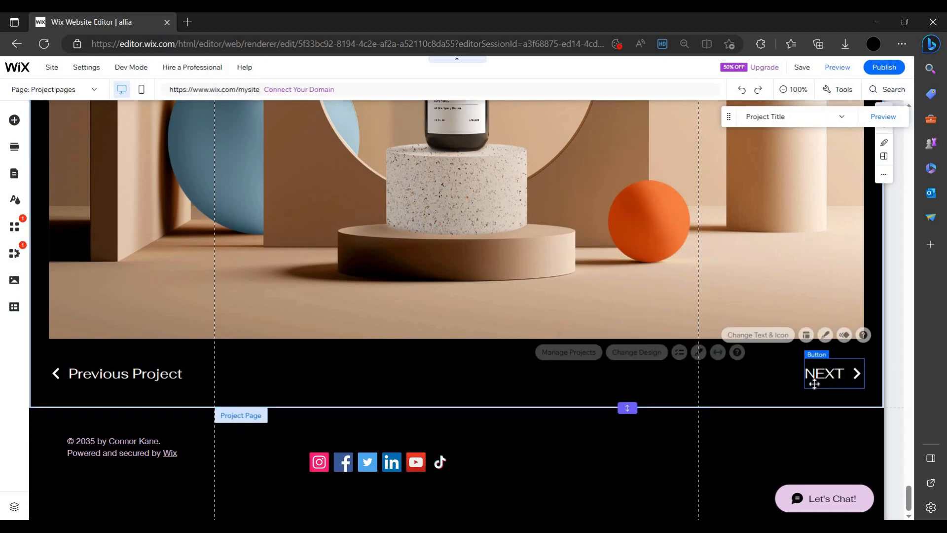
click(772, 371)
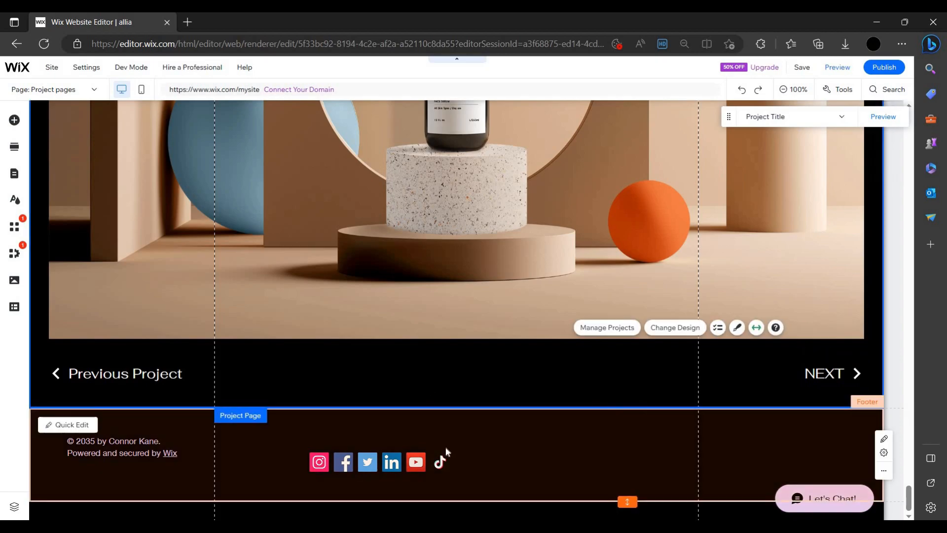
Move the footer's row of social icons rightward, closer to the middle of the footer strip.
drag(384, 468, 444, 469)
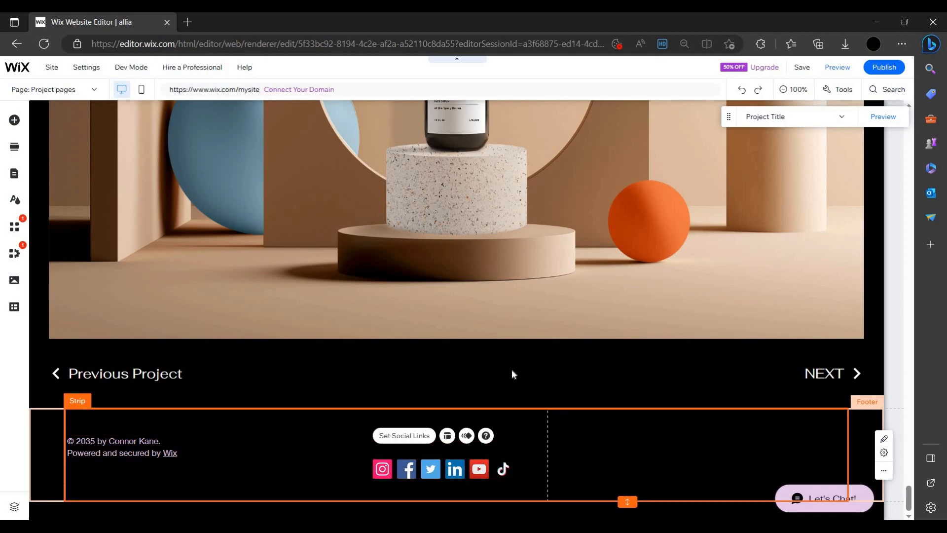
scroll(511, 370, up, 10)
scroll(510, 371, up, 10)
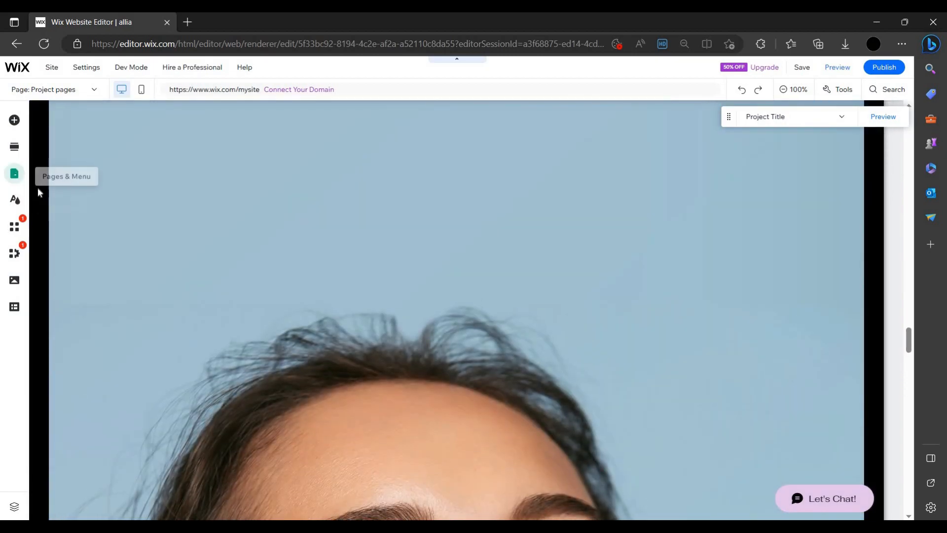
click(15, 175)
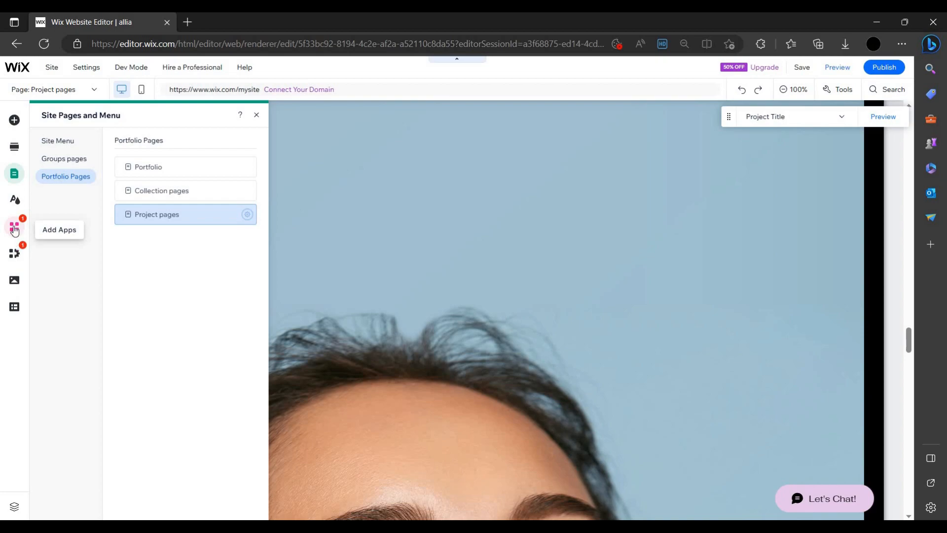
click(16, 252)
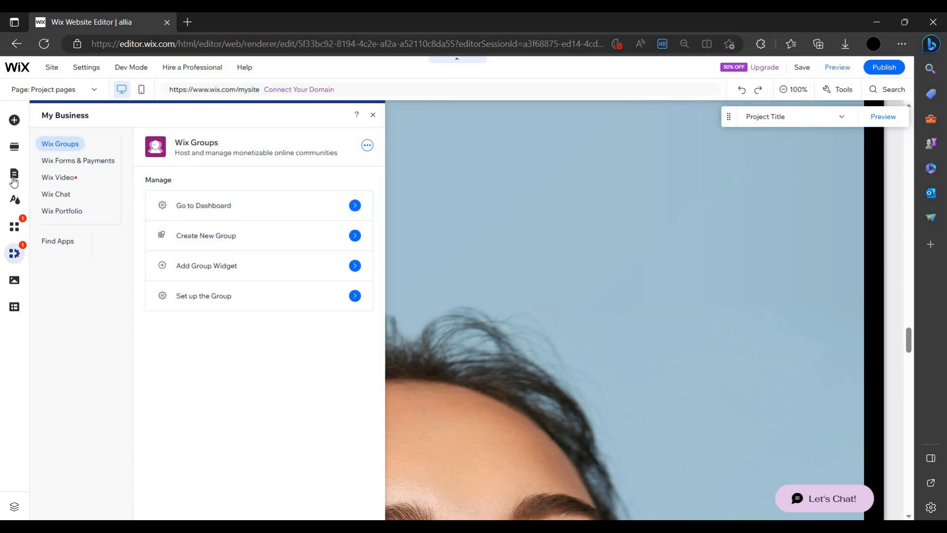
click(11, 149)
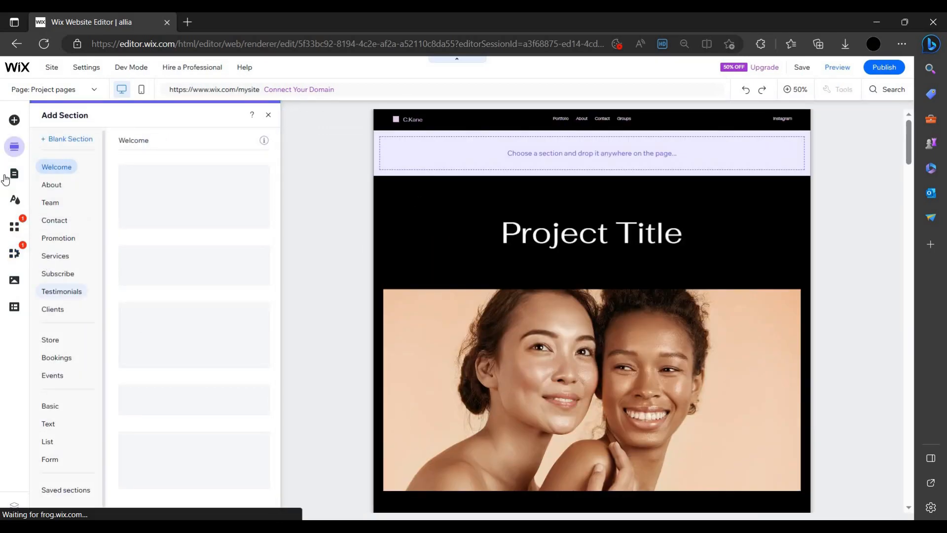
click(16, 186)
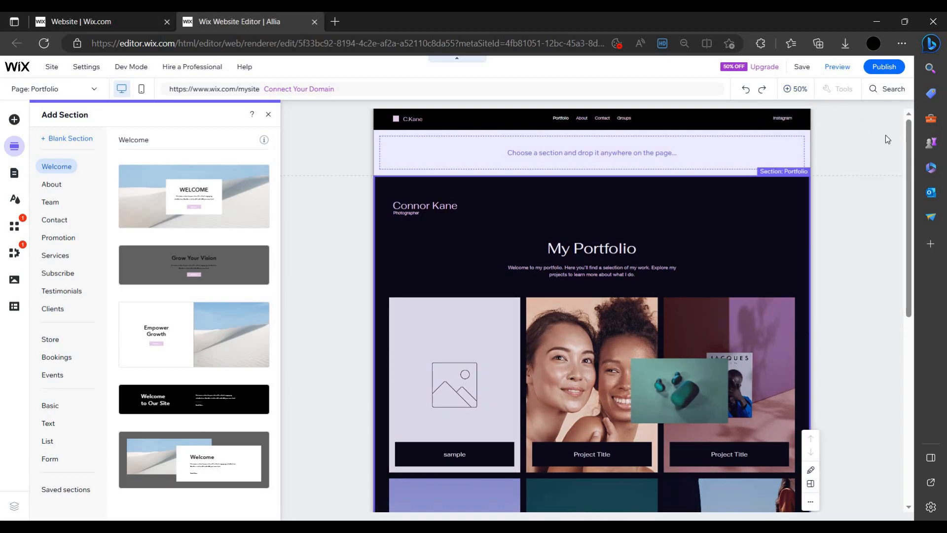
Publish the site and open the live version for viewing.
click(874, 69)
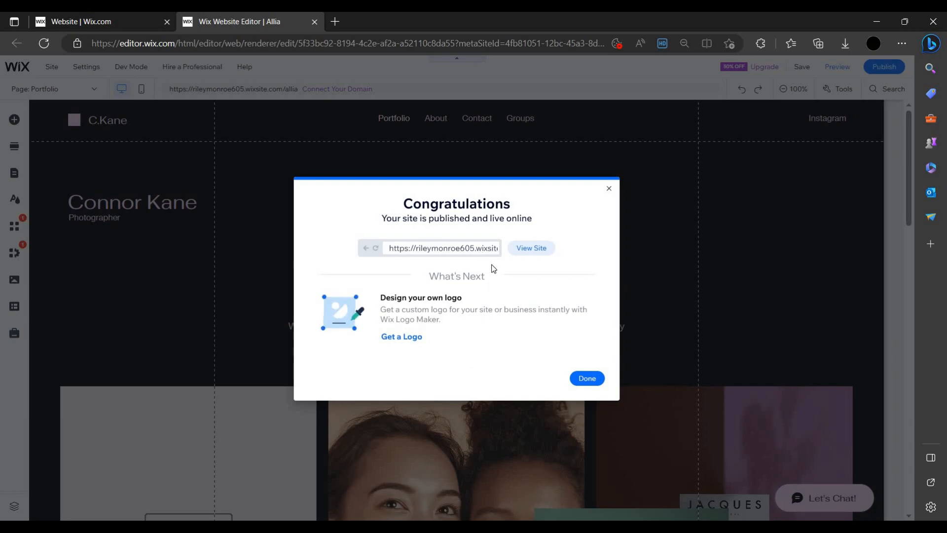
click(538, 250)
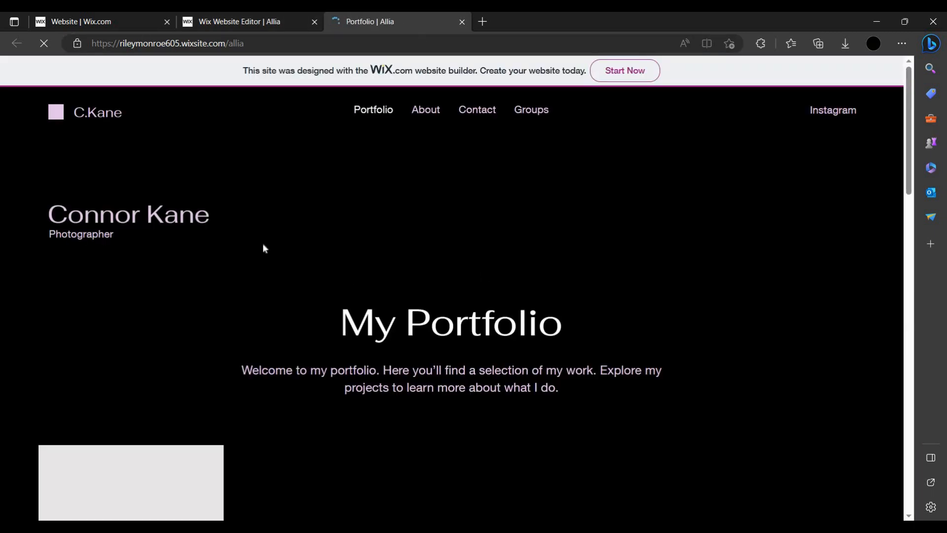
Review the live Portfolio page from its heading through the project tiles and return to the top.
scroll(504, 319, down, 15)
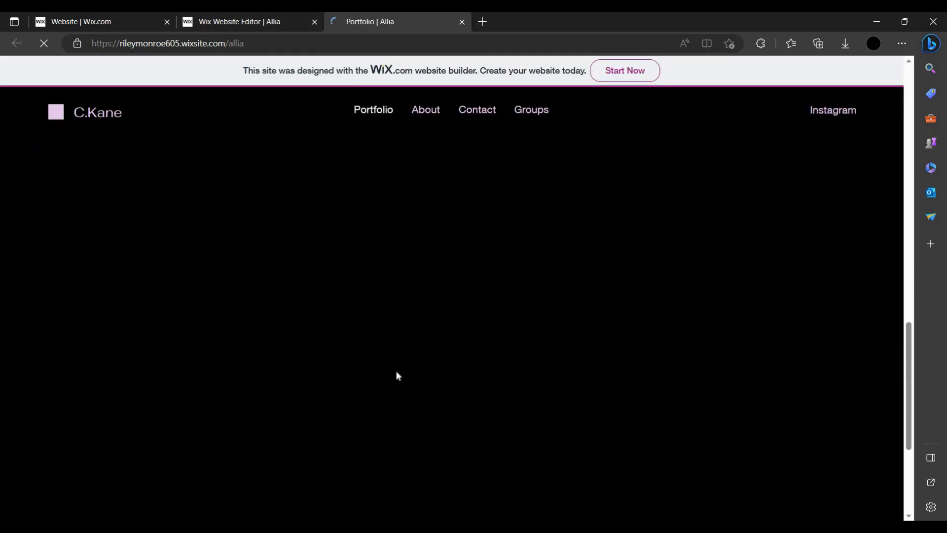
scroll(402, 376, up, 15)
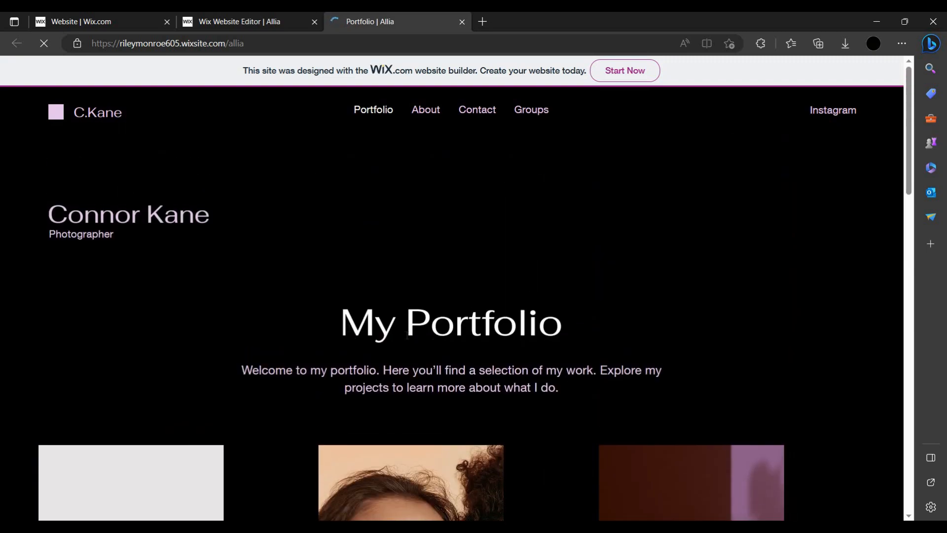
drag(503, 337, 341, 332)
scroll(408, 341, down, 15)
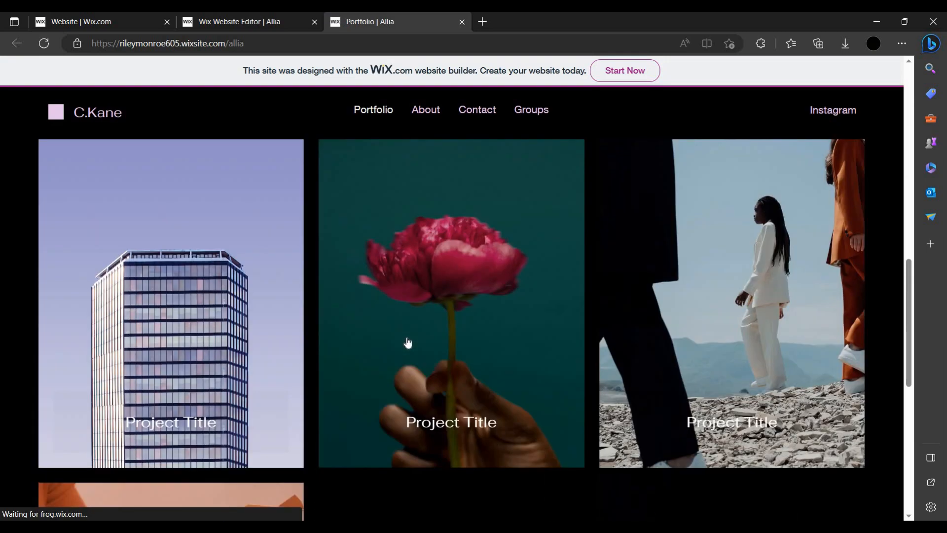
scroll(499, 342, up, 6)
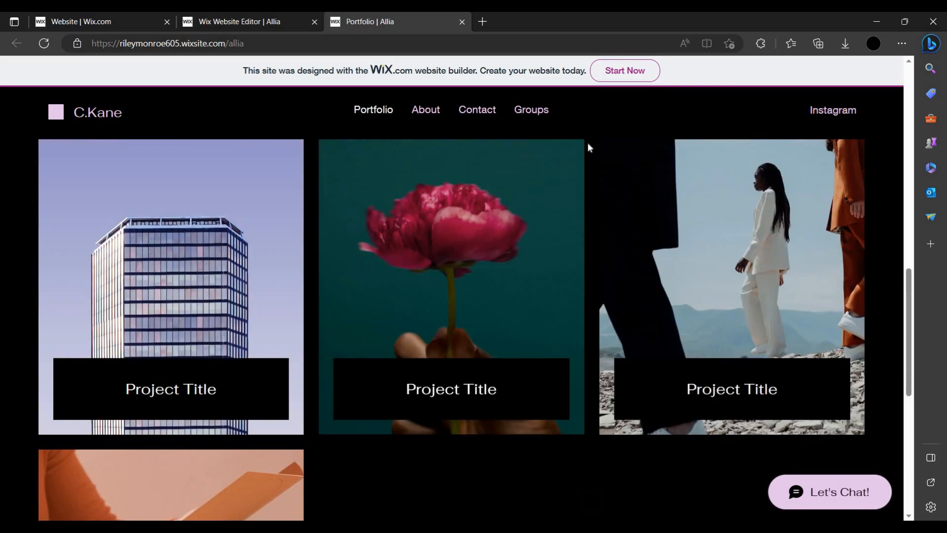
scroll(607, 343, up, 10)
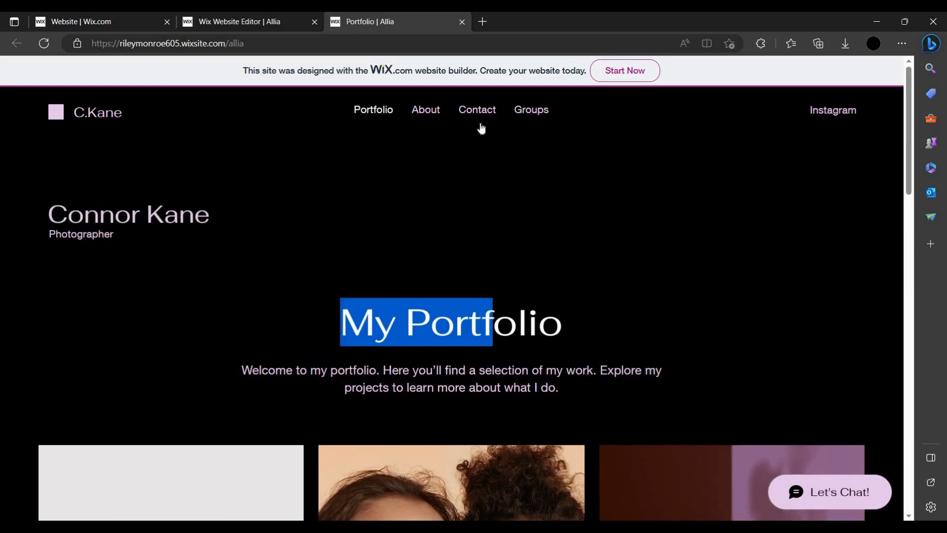
Open the live About page and examine its introduction text, image and Clients list.
click(423, 117)
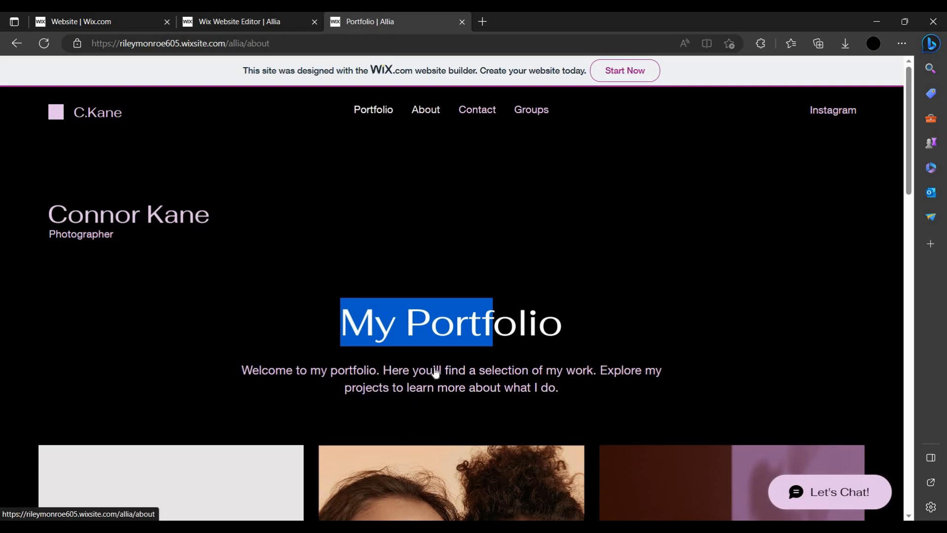
scroll(434, 370, down, 15)
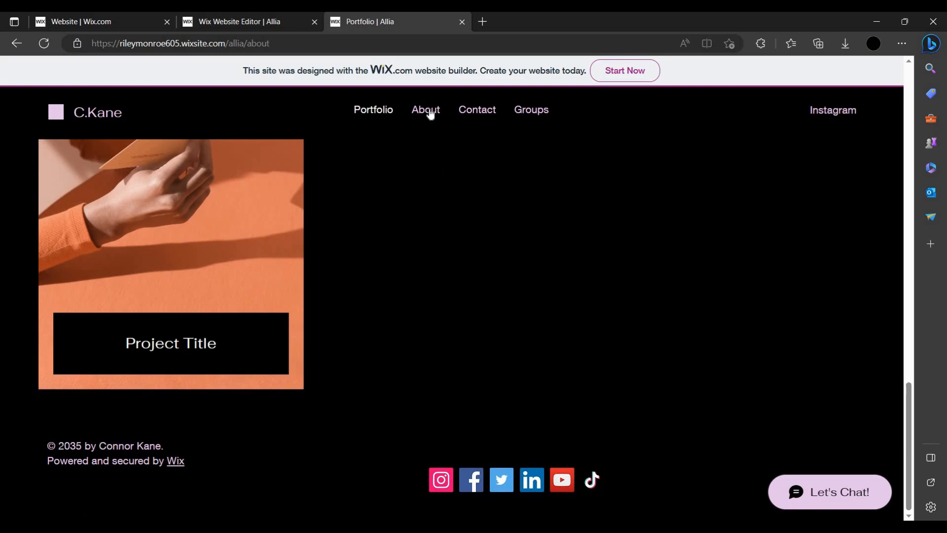
click(429, 113)
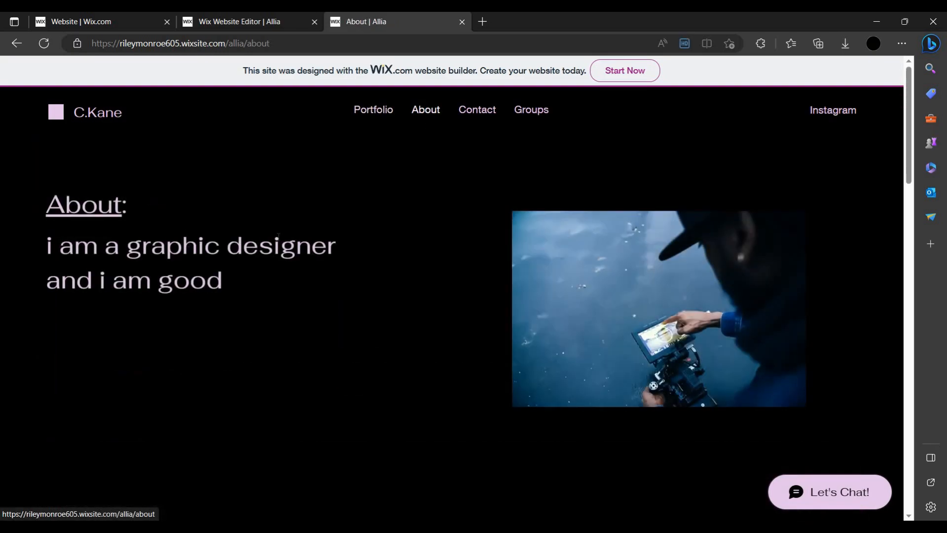
triple_click(120, 212)
click(227, 266)
scroll(525, 286, down, 12)
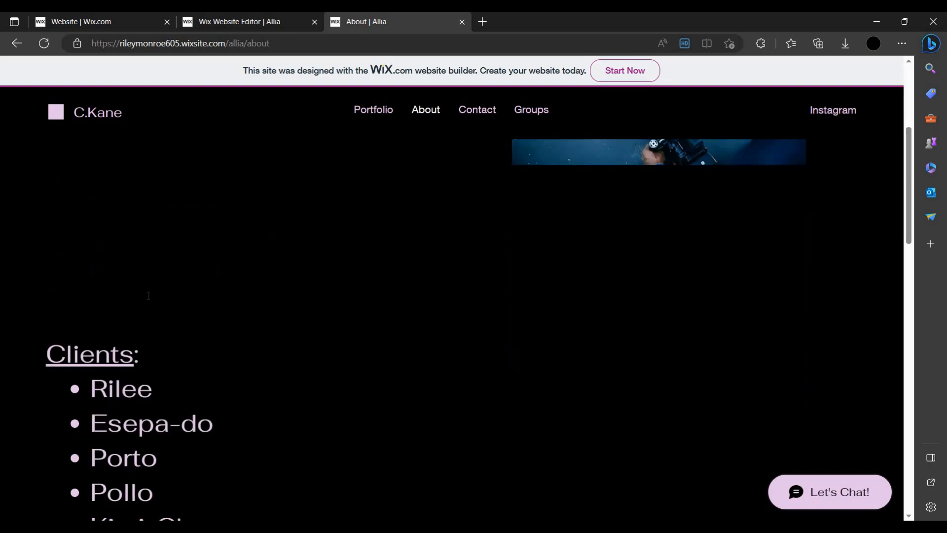
Examine the rest of the live About page, from the client list through the Share your experience form to the footer.
scroll(402, 348, down, 5)
scroll(415, 365, up, 3)
scroll(377, 364, down, 5)
scroll(419, 276, up, 1)
scroll(419, 278, up, 2)
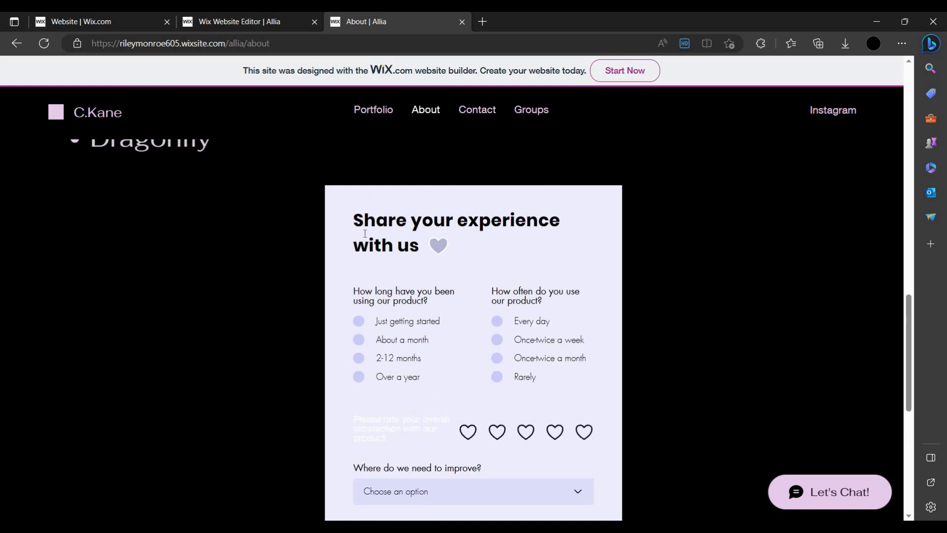
drag(419, 251, 364, 221)
click(603, 312)
scroll(572, 365, down, 8)
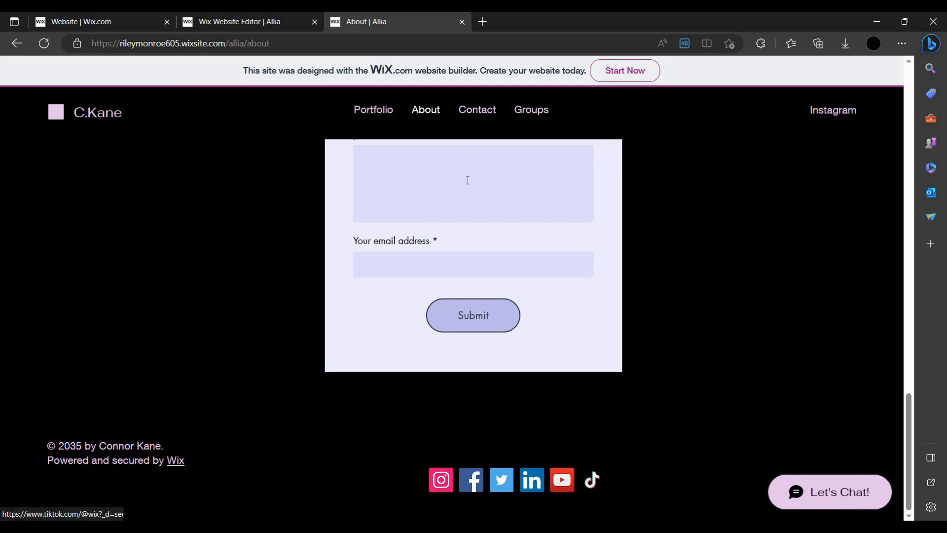
Open the live Contact page and review its contact details, Keep in Touch form and footer.
click(476, 124)
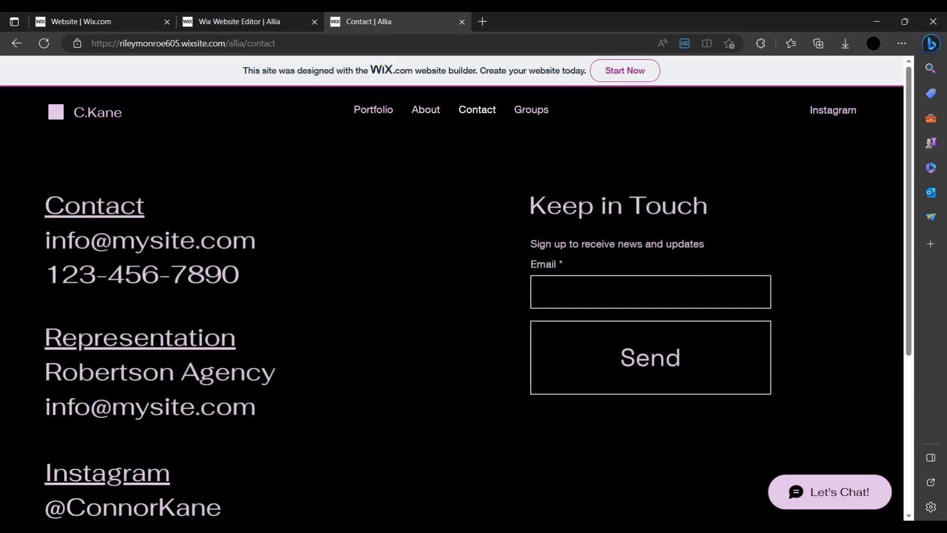
scroll(320, 277, down, 5)
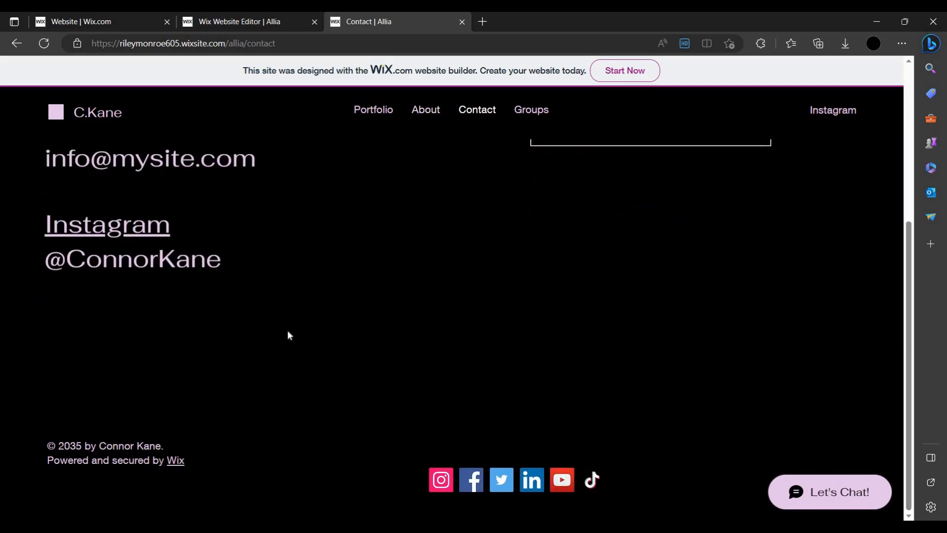
scroll(256, 315, up, 5)
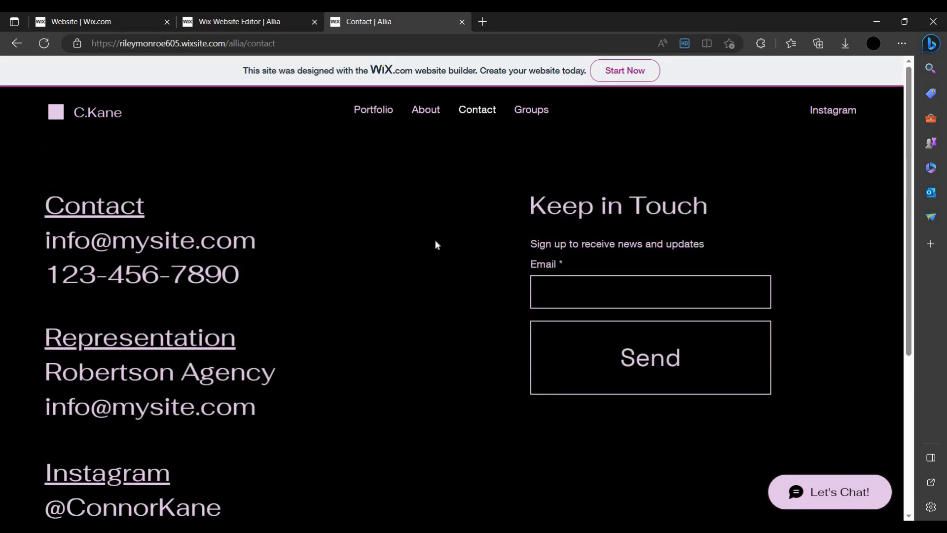
scroll(567, 278, down, 5)
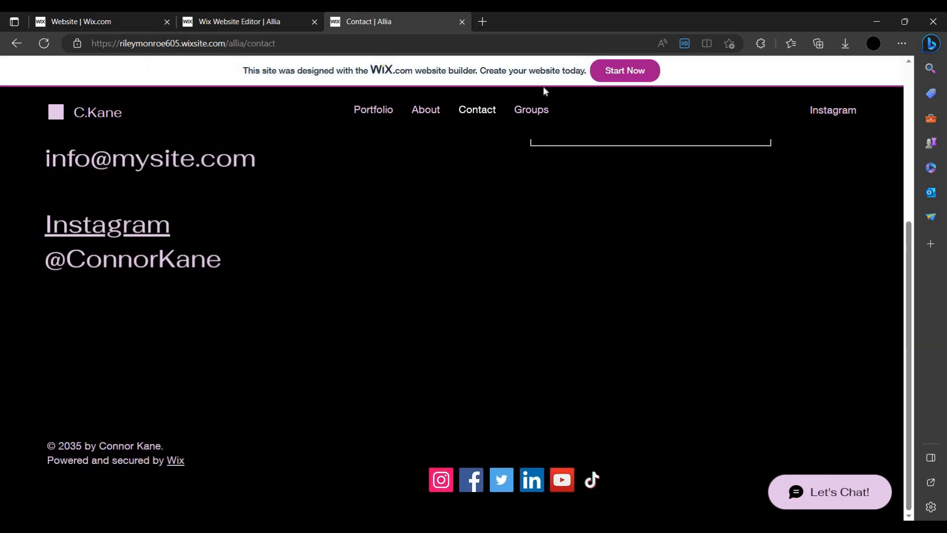
Open the live Groups page and review the group feed and suggested groups.
click(525, 119)
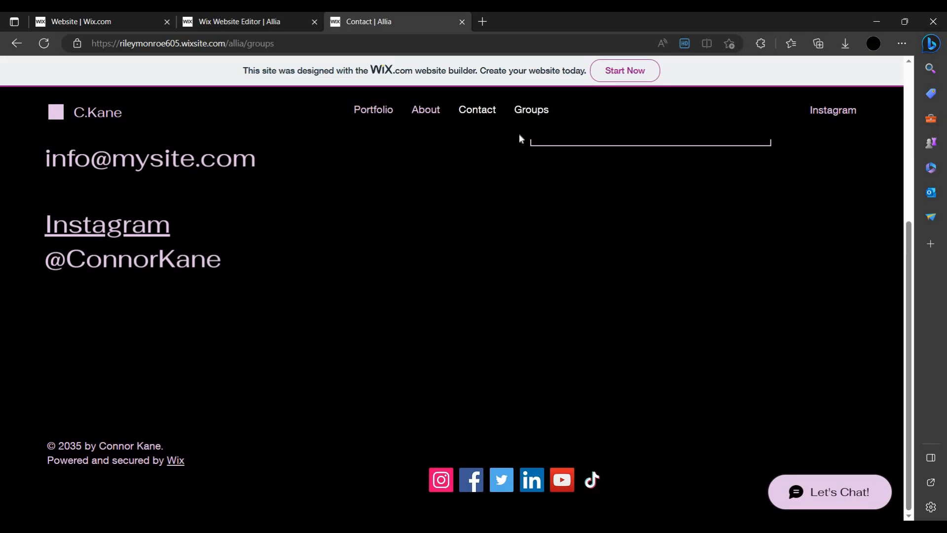
click(531, 111)
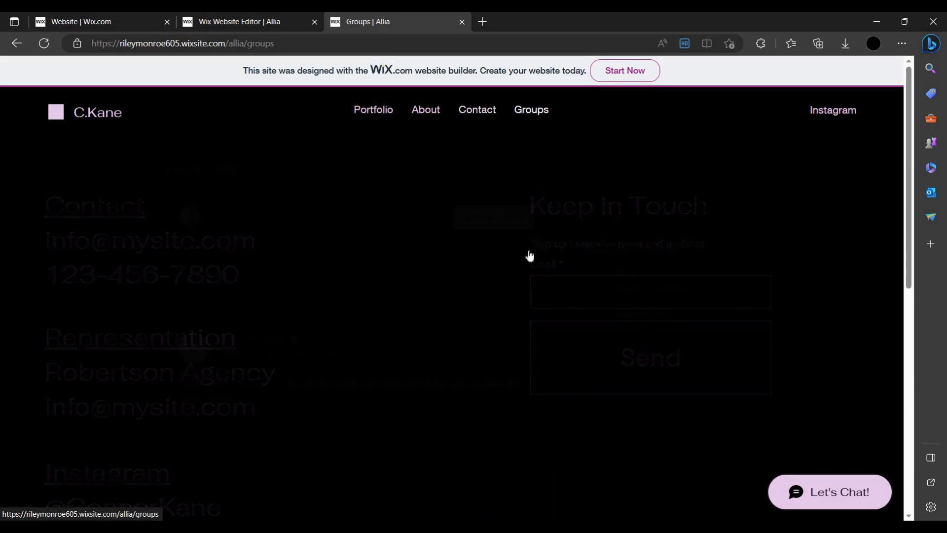
scroll(394, 224, down, 2)
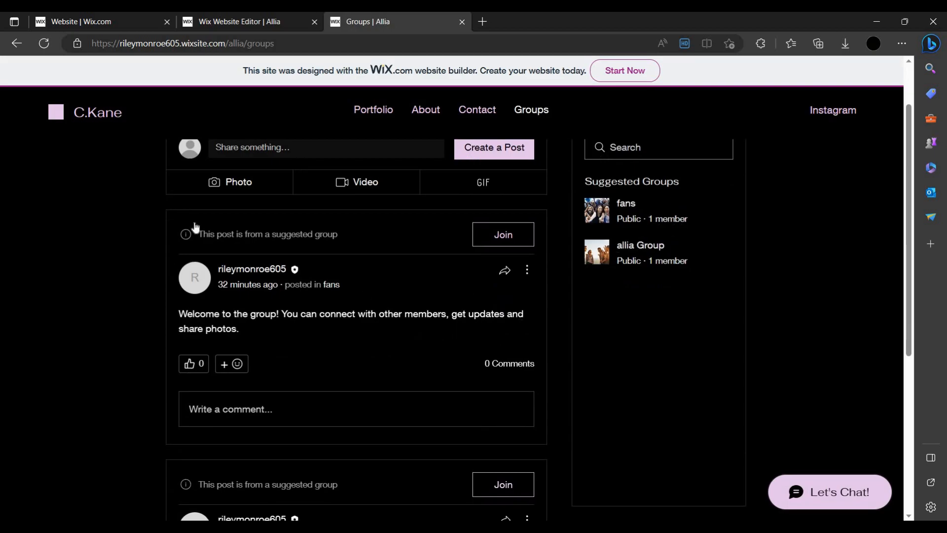
scroll(195, 229, up, 1)
scroll(690, 207, down, 1)
Try to join the suggested fans group, dismiss the sign-up form and review the group feed down to the footer.
click(719, 210)
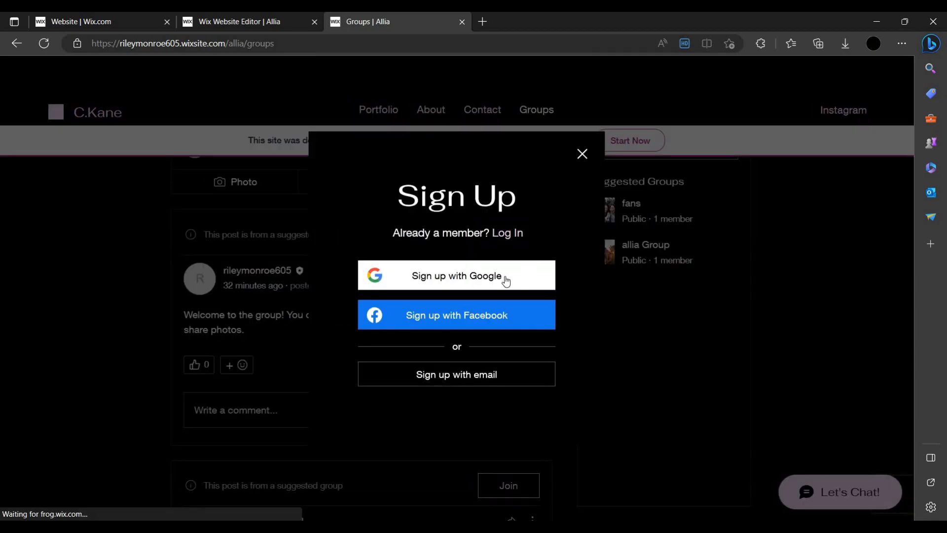
click(582, 154)
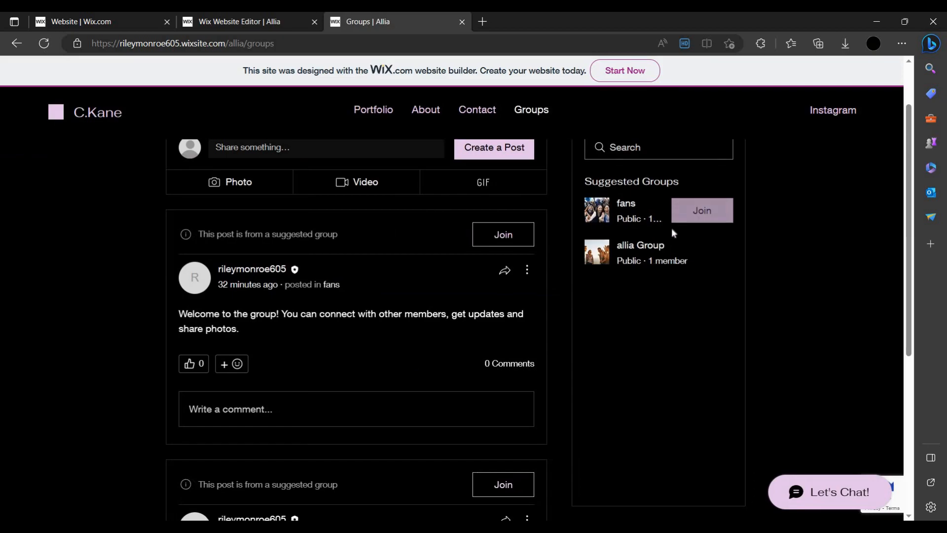
scroll(325, 334, down, 5)
scroll(573, 276, up, 4)
scroll(410, 281, up, 2)
scroll(353, 296, down, 7)
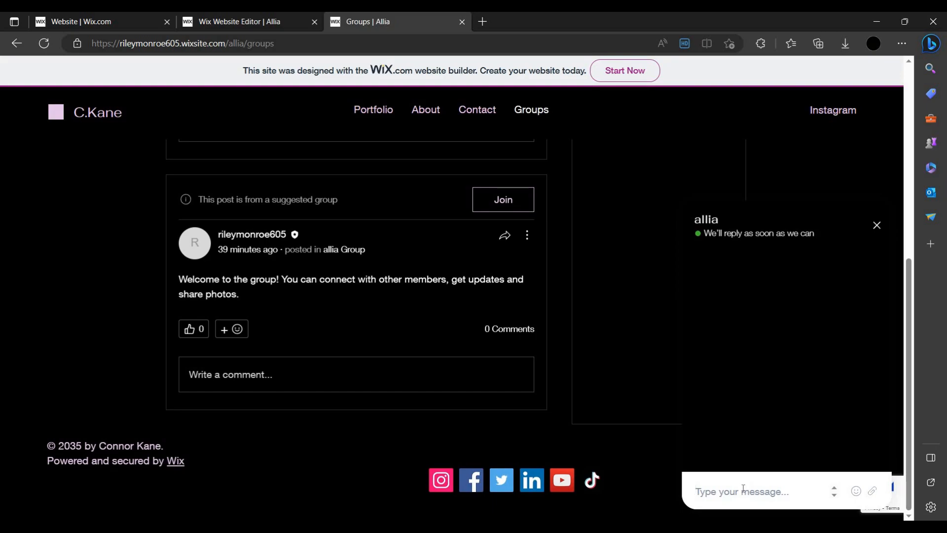
Send the message "hi" in the live site's chat and submit the visitor's name and e-mail in its contact form.
text(hi)
key(Return)
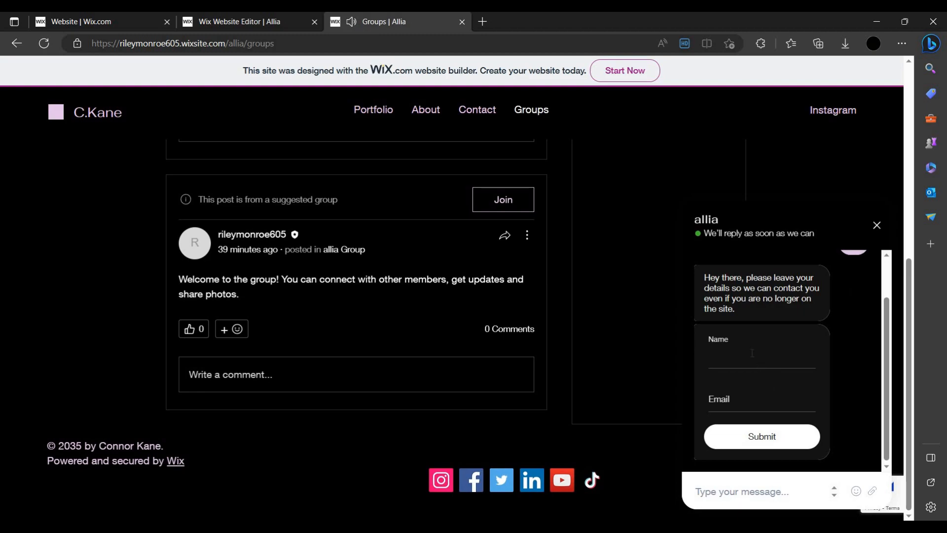
text(sda)
click(737, 390)
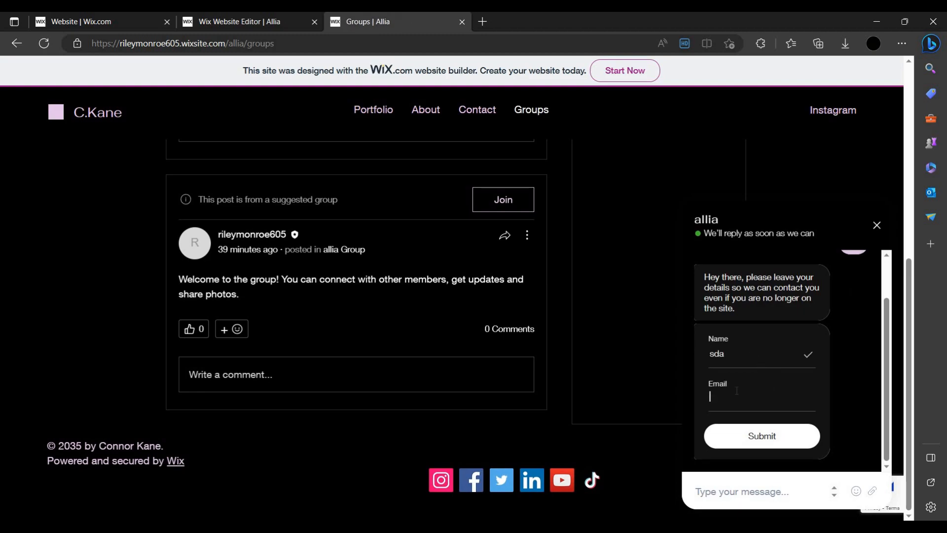
text(sda2)
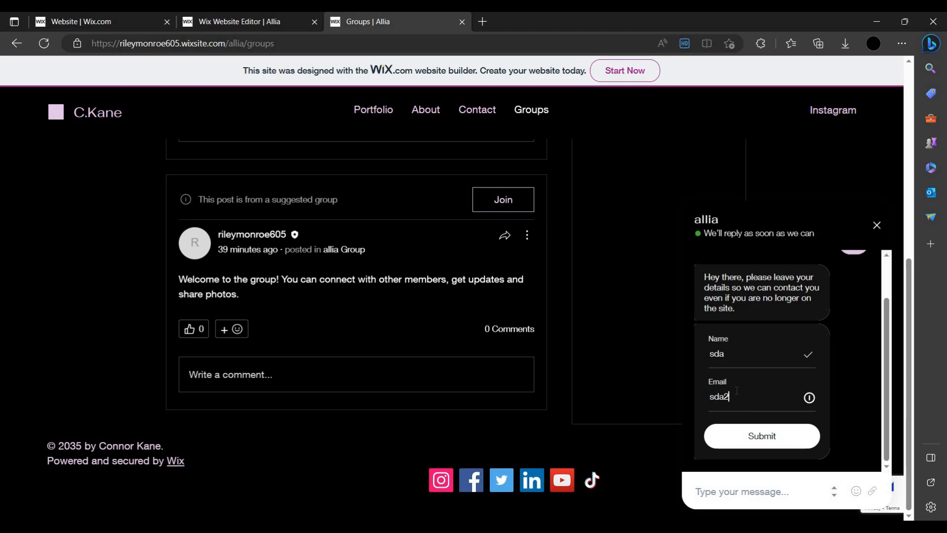
text(@@)
text(asgd)
key(BackSpace)
click(772, 444)
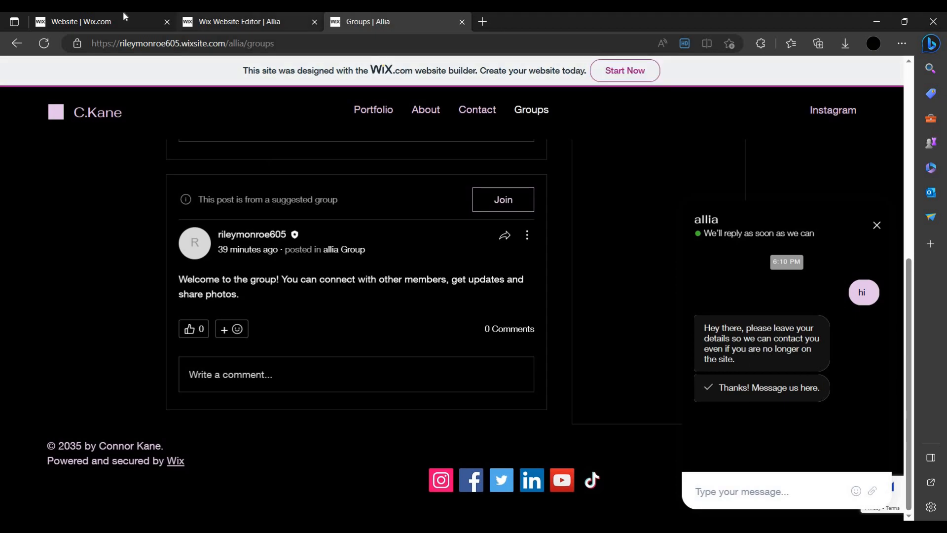
Switch to the Wix dashboard, refresh it and open the new chat visitor's conversation in the inbox.
click(104, 23)
click(43, 45)
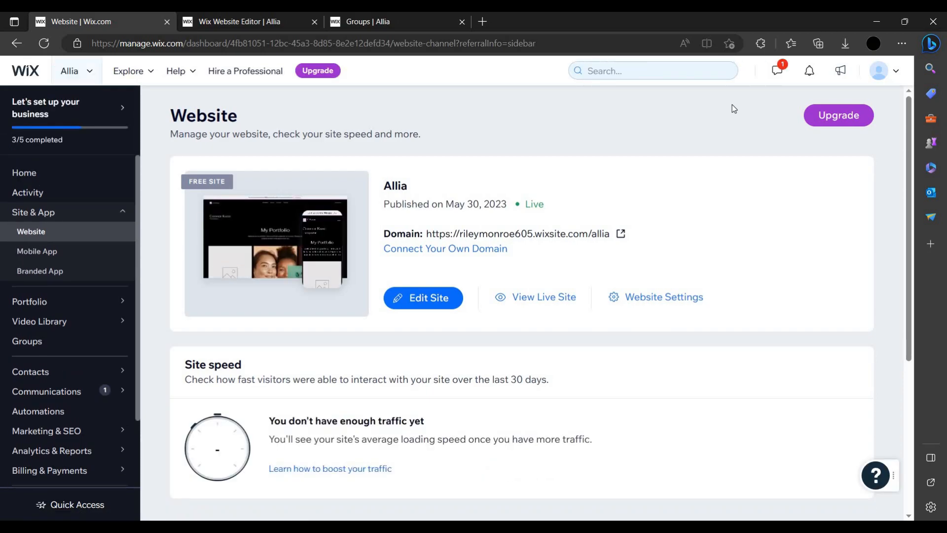
click(782, 75)
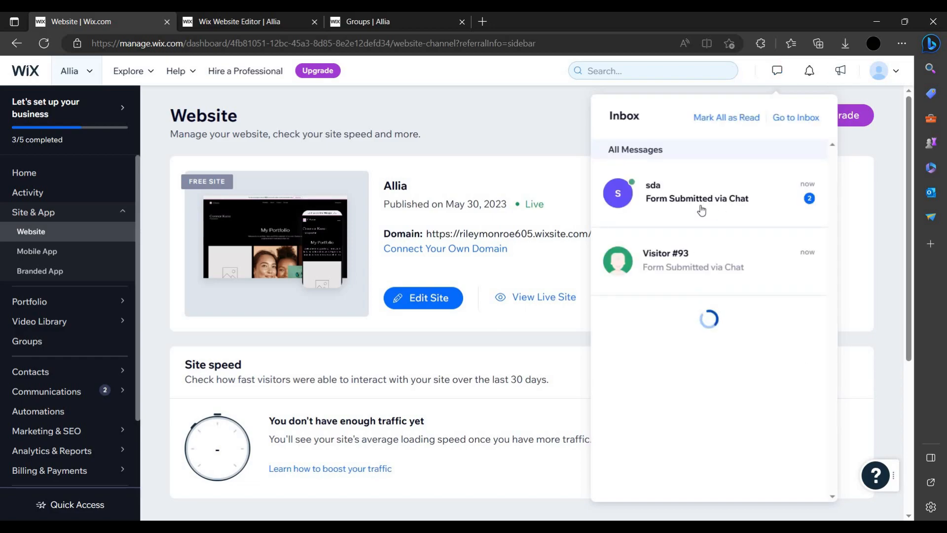
click(718, 287)
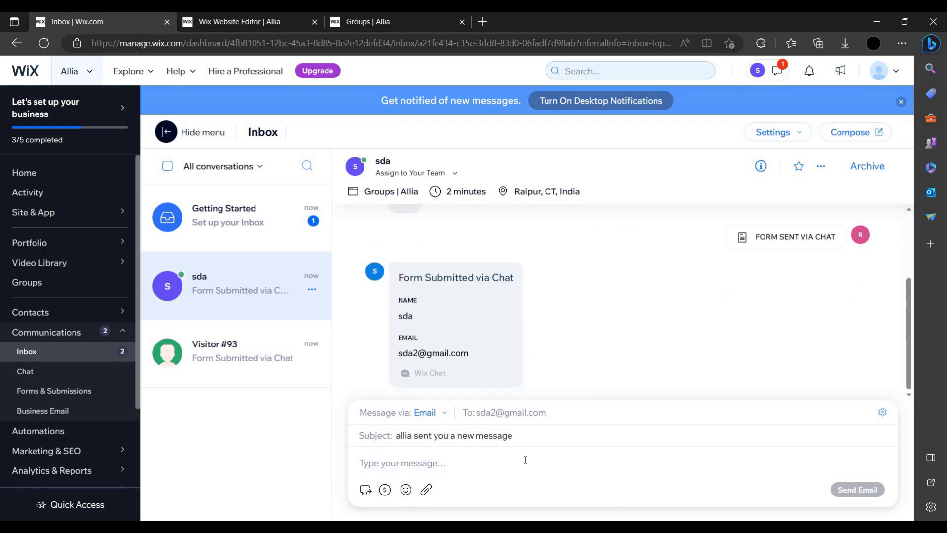
Send the chat visitor the e-mail reply "hi" and reopen their conversation after viewing the Getting Started one.
text(hi)
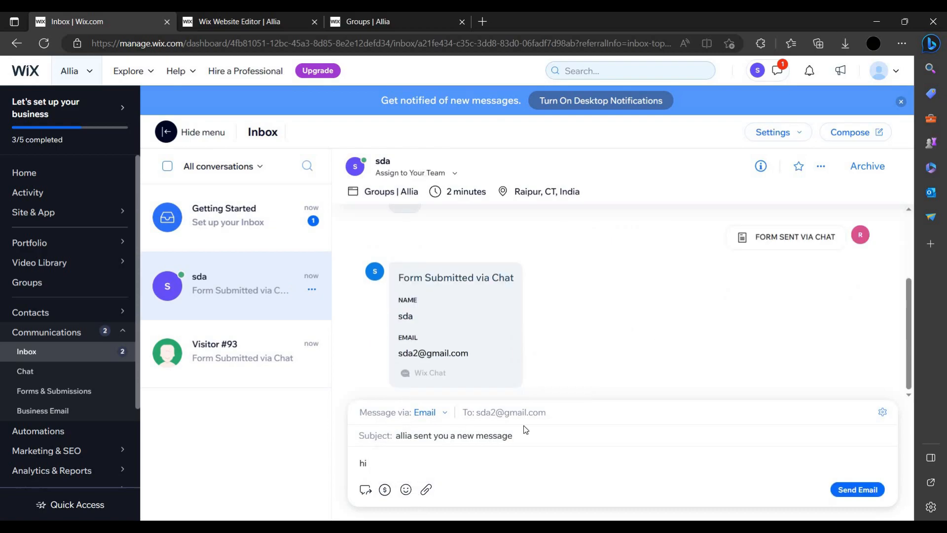
right_click(498, 439)
click(857, 489)
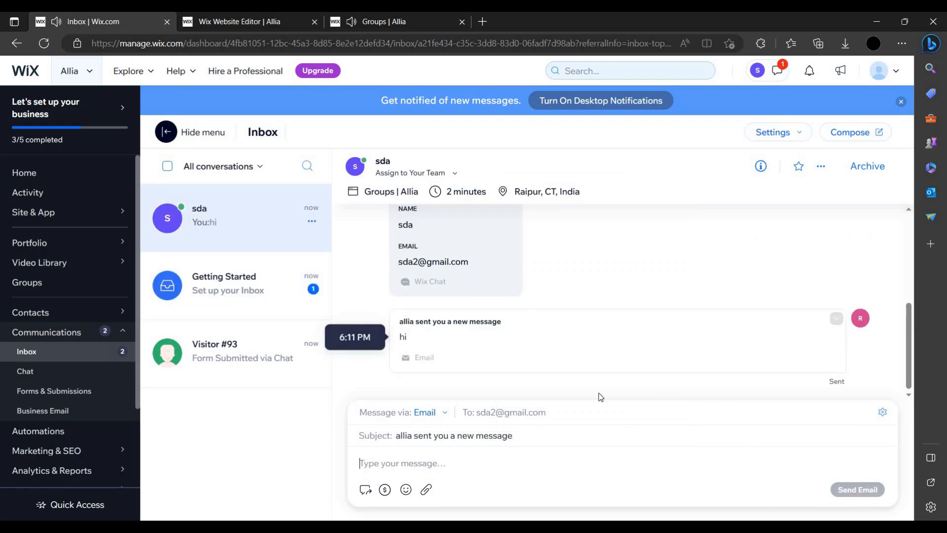
click(238, 303)
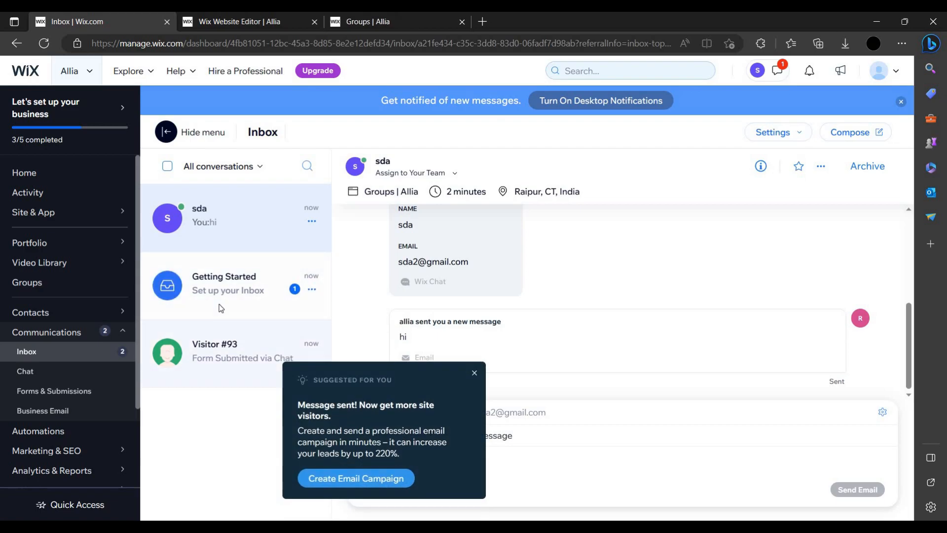
click(275, 229)
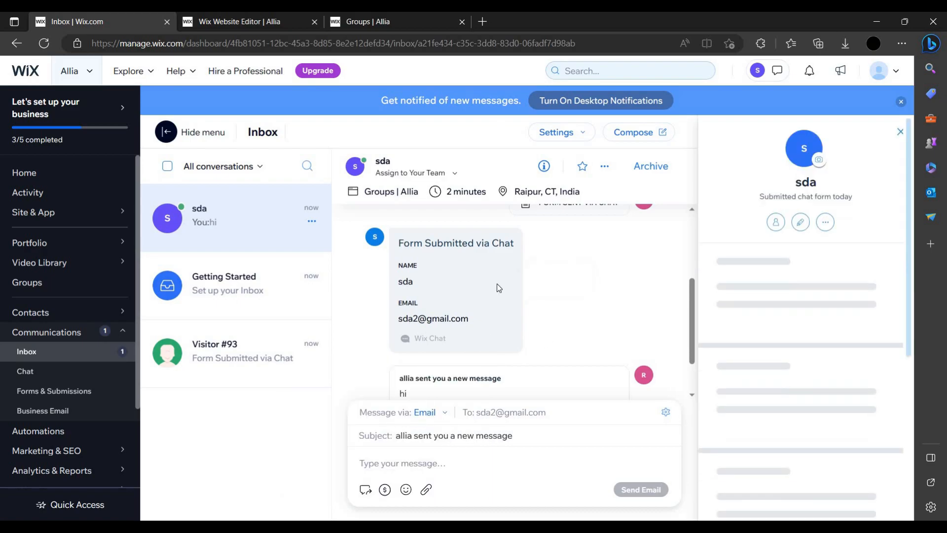
Switch to the live Groups page to check the reply in the chat, and test the header's Instagram link.
drag(348, 17, 257, 18)
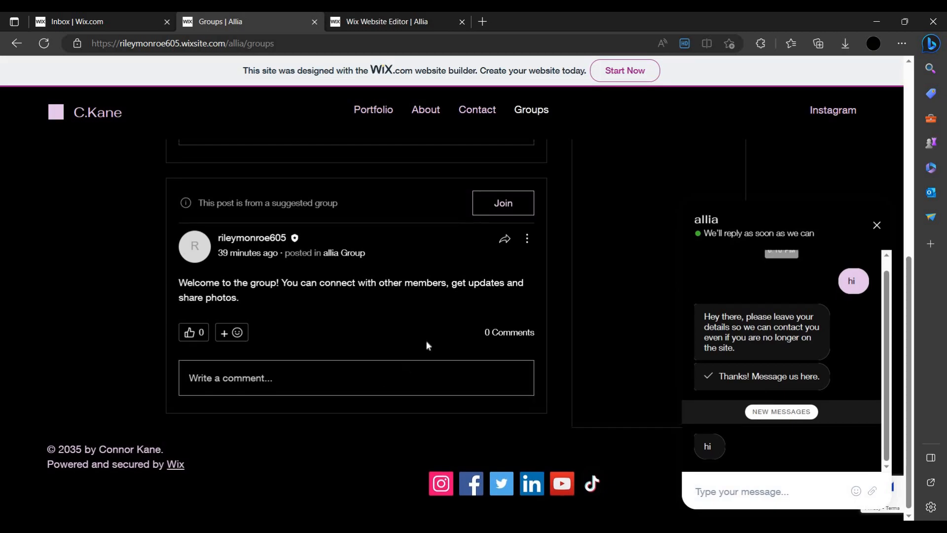
scroll(426, 340, up, 3)
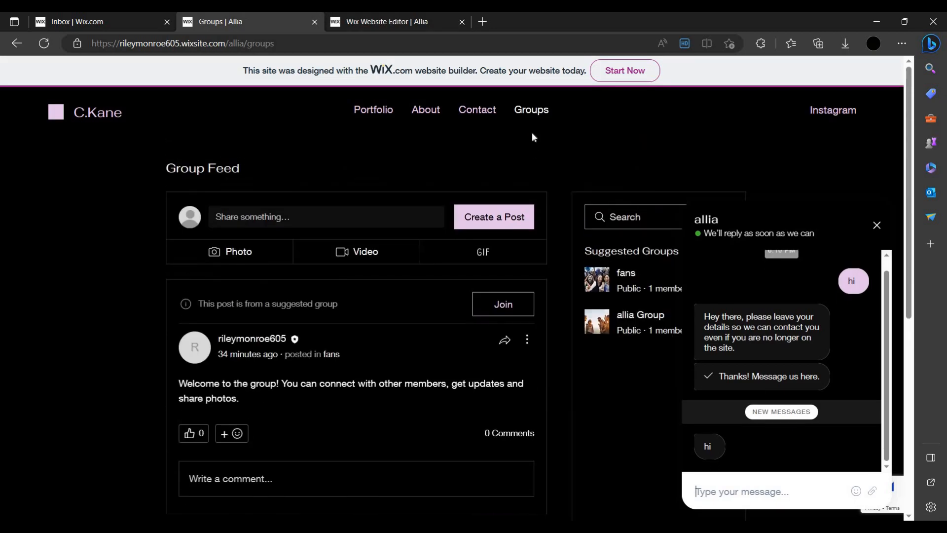
click(838, 117)
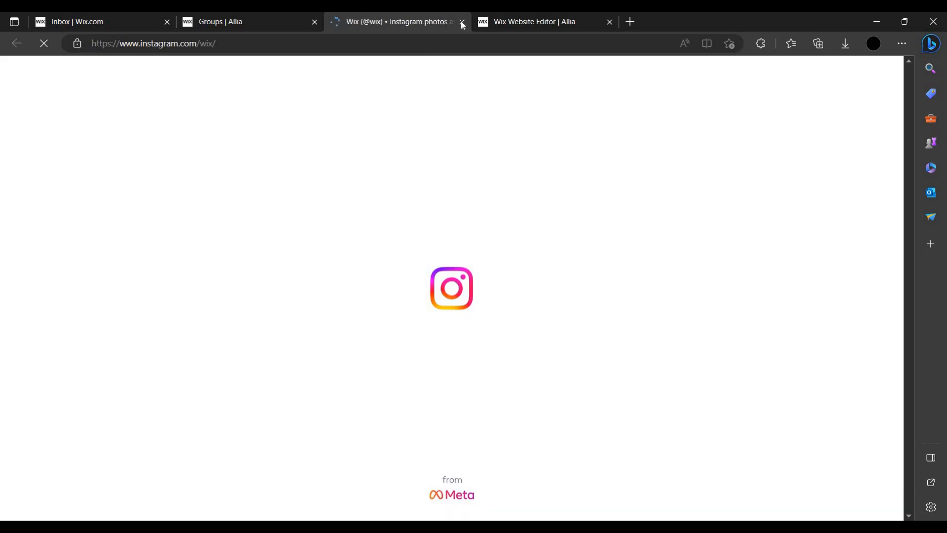
Switch to the Wix Website Editor, placing its tab before the live Groups page, and dismiss the mobile site prompt.
click(264, 13)
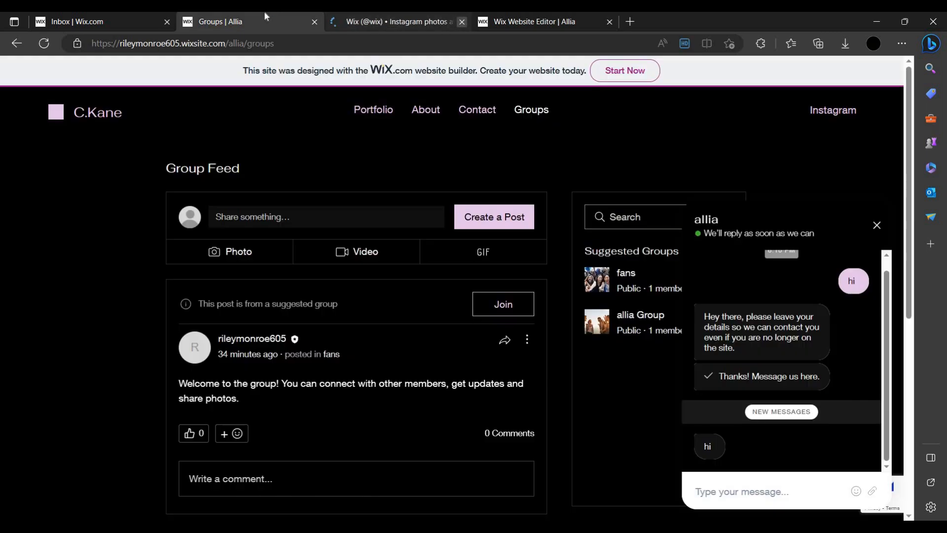
drag(379, 23, 246, 21)
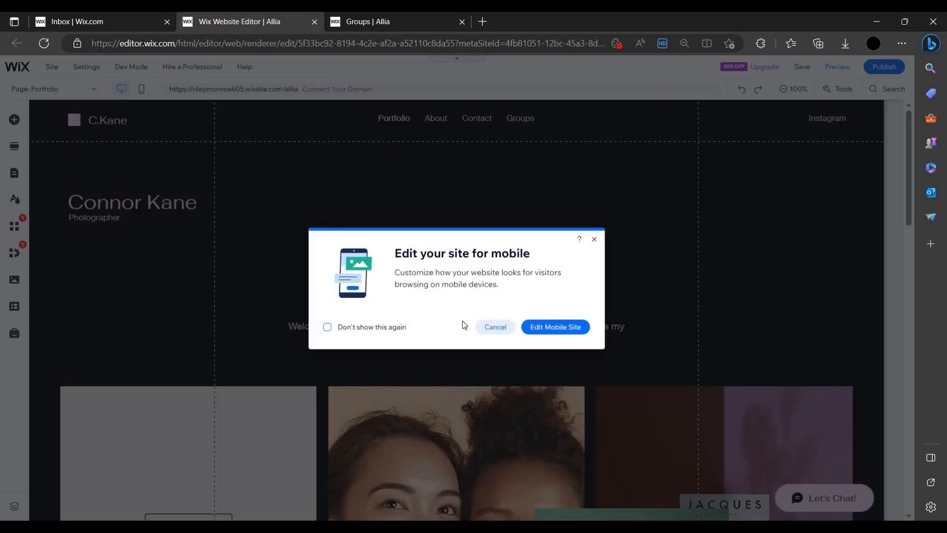
click(495, 327)
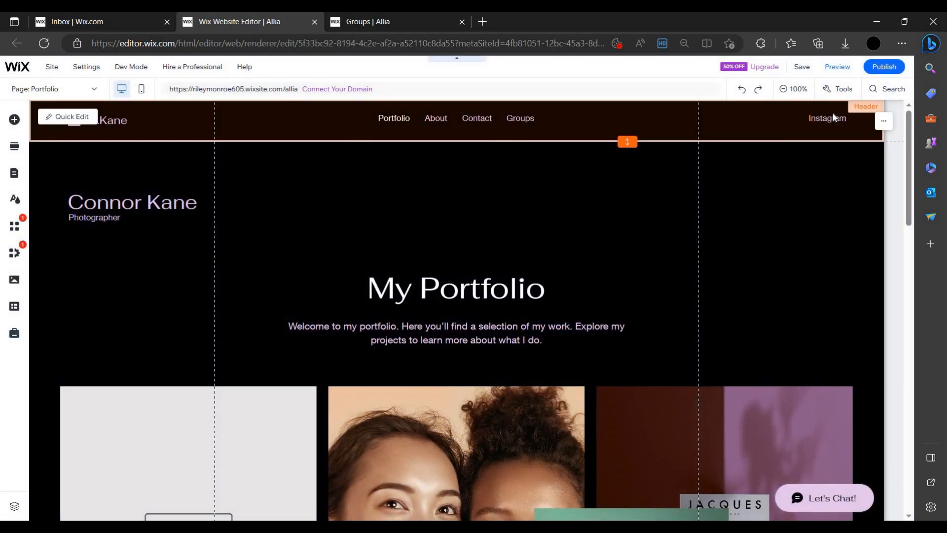
click(821, 120)
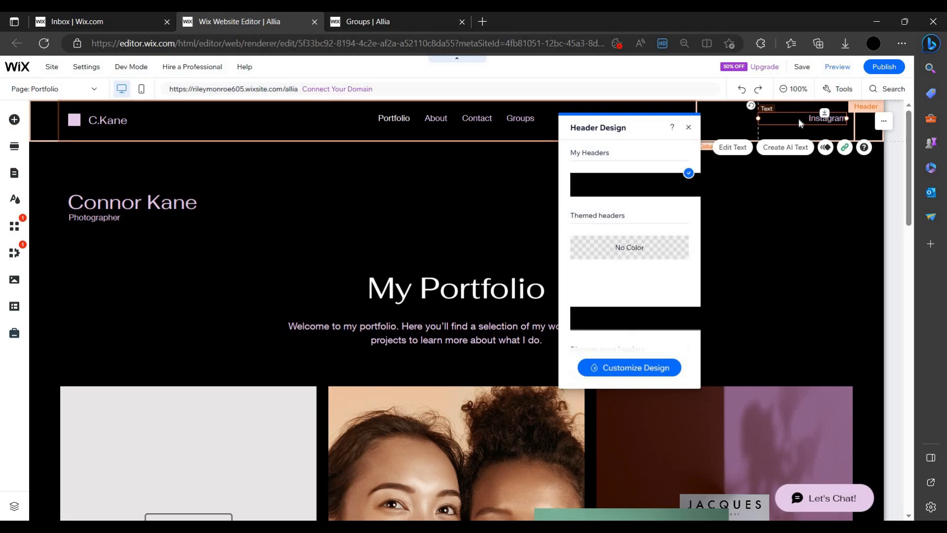
right_click(800, 123)
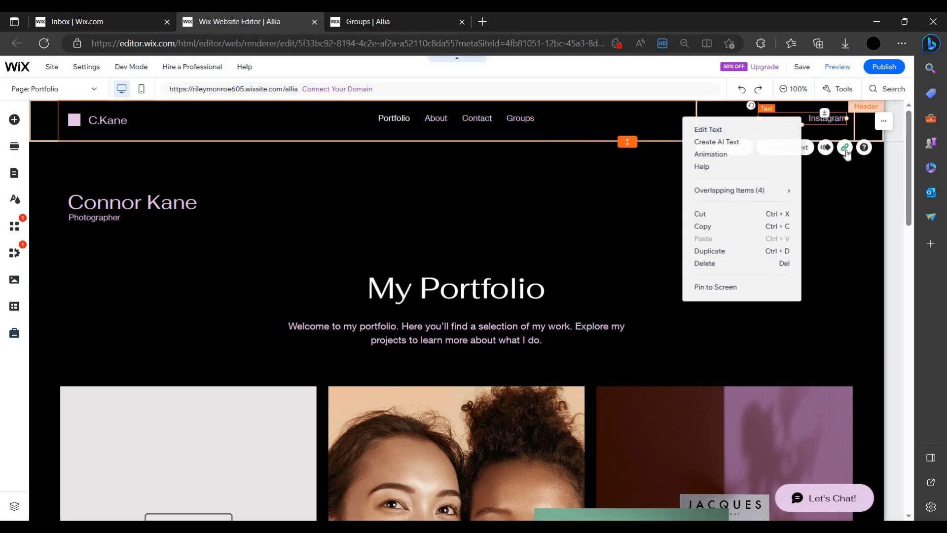
click(846, 153)
click(845, 148)
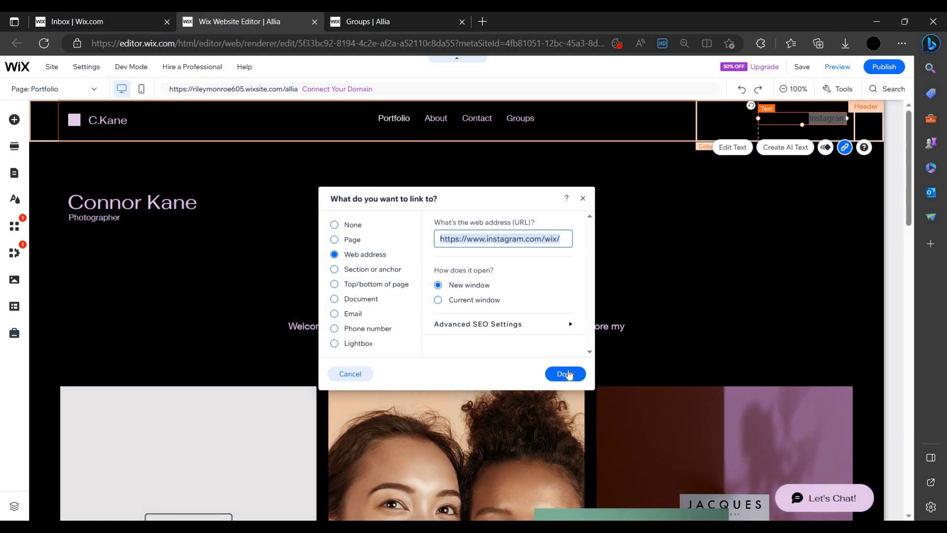
click(568, 373)
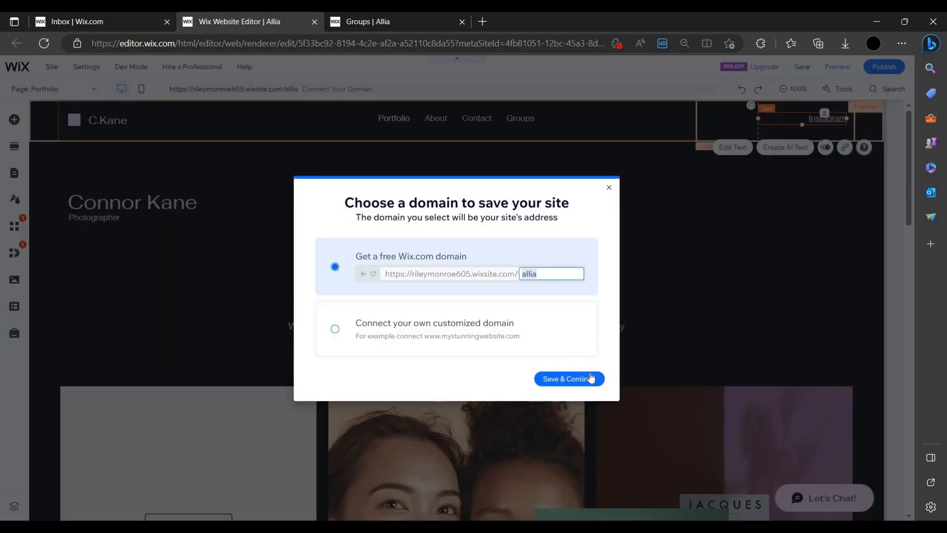
Save the site to the free Wix.com domain with the address ending allia and publish it.
click(572, 380)
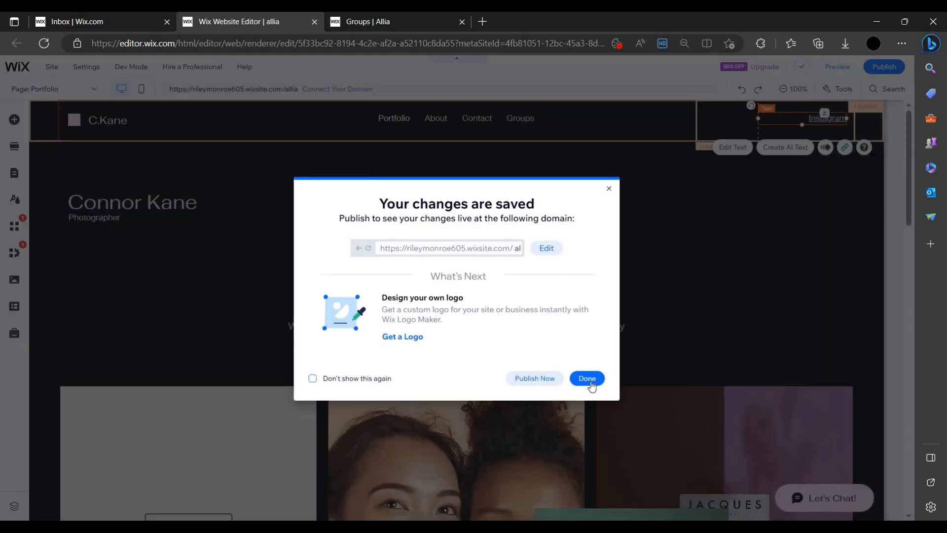
click(587, 379)
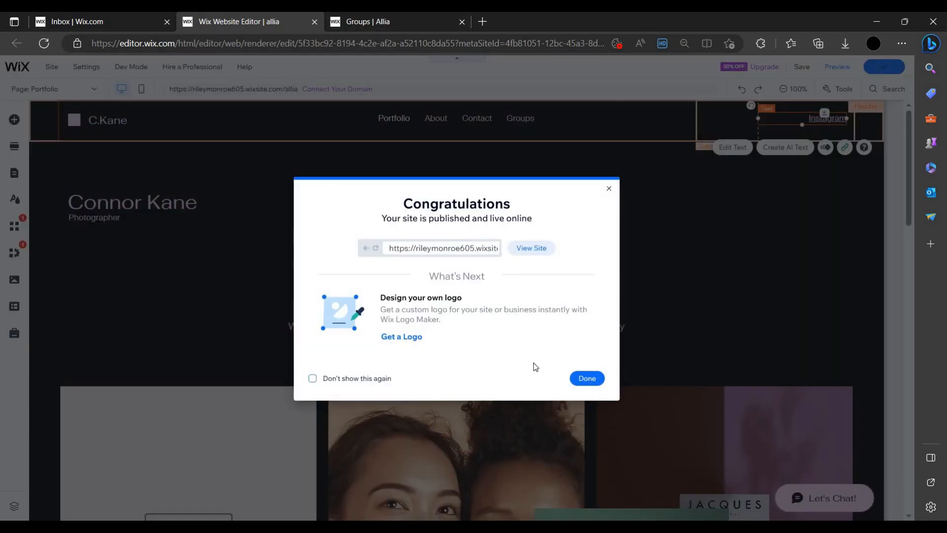
click(587, 378)
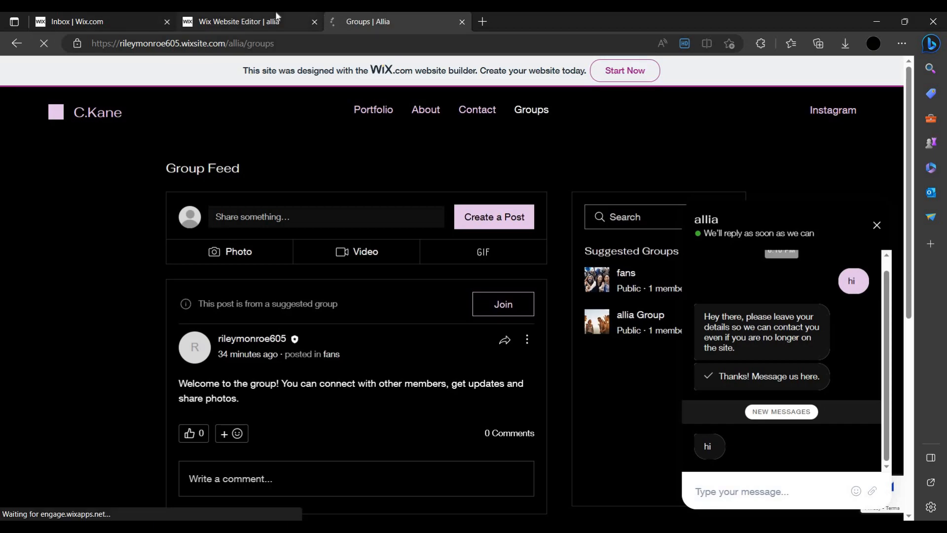
Look over the Portfolio page in the Website Editor and switch back to the reloading live Groups page.
click(281, 18)
scroll(428, 424, down, 6)
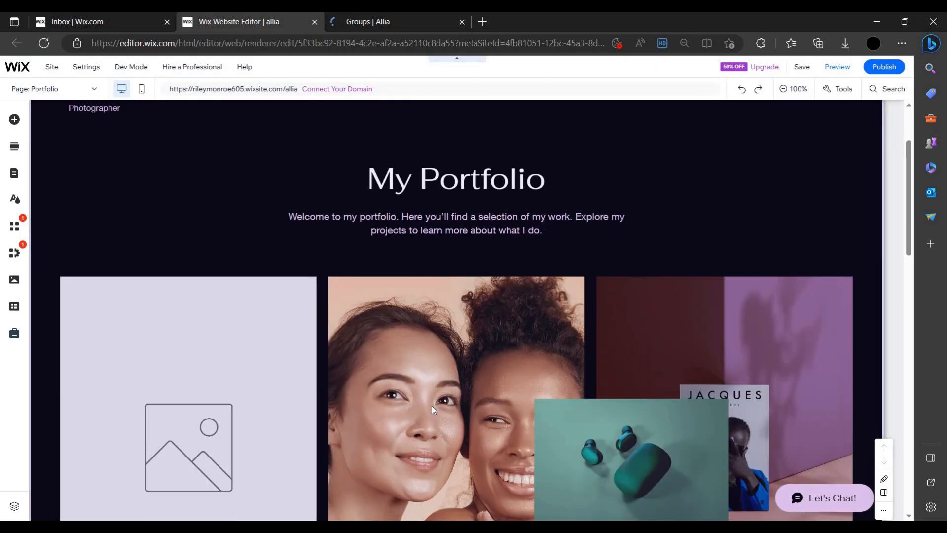
scroll(283, 175, up, 3)
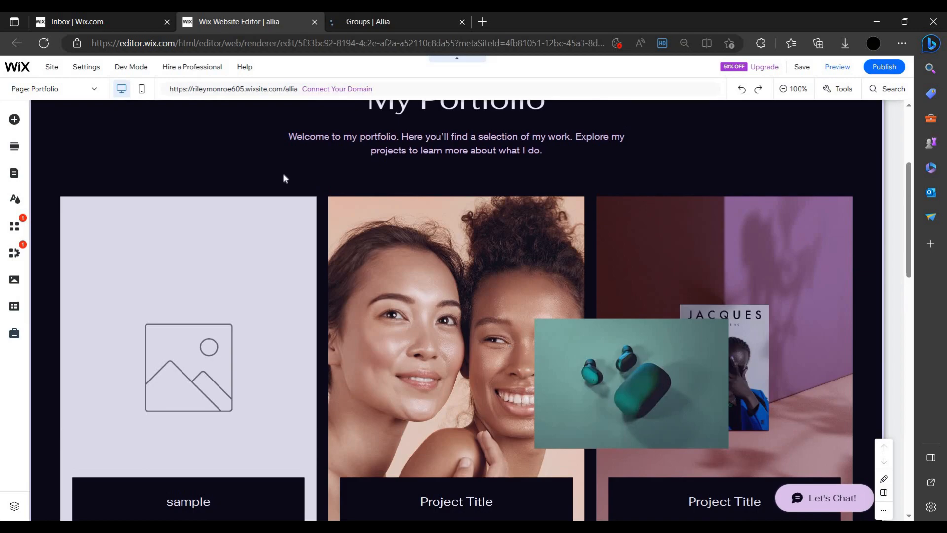
click(367, 18)
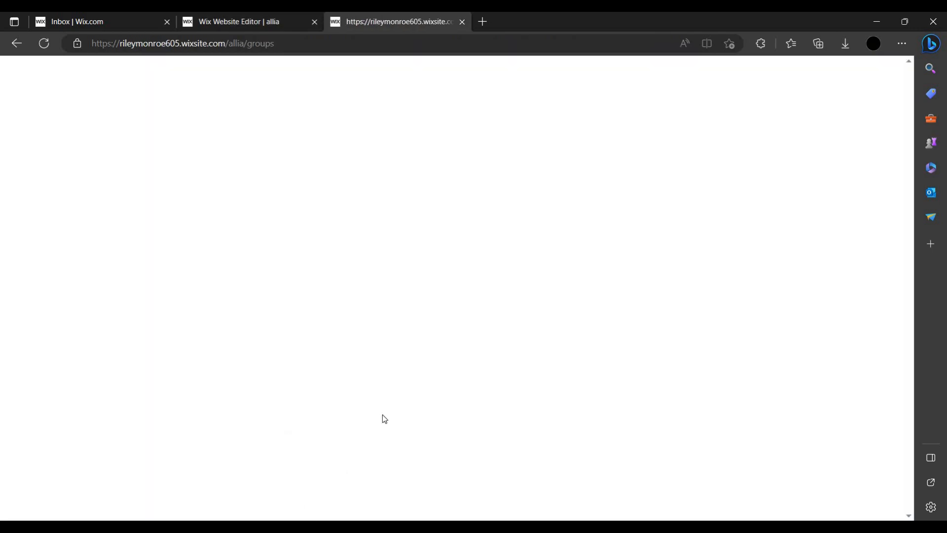